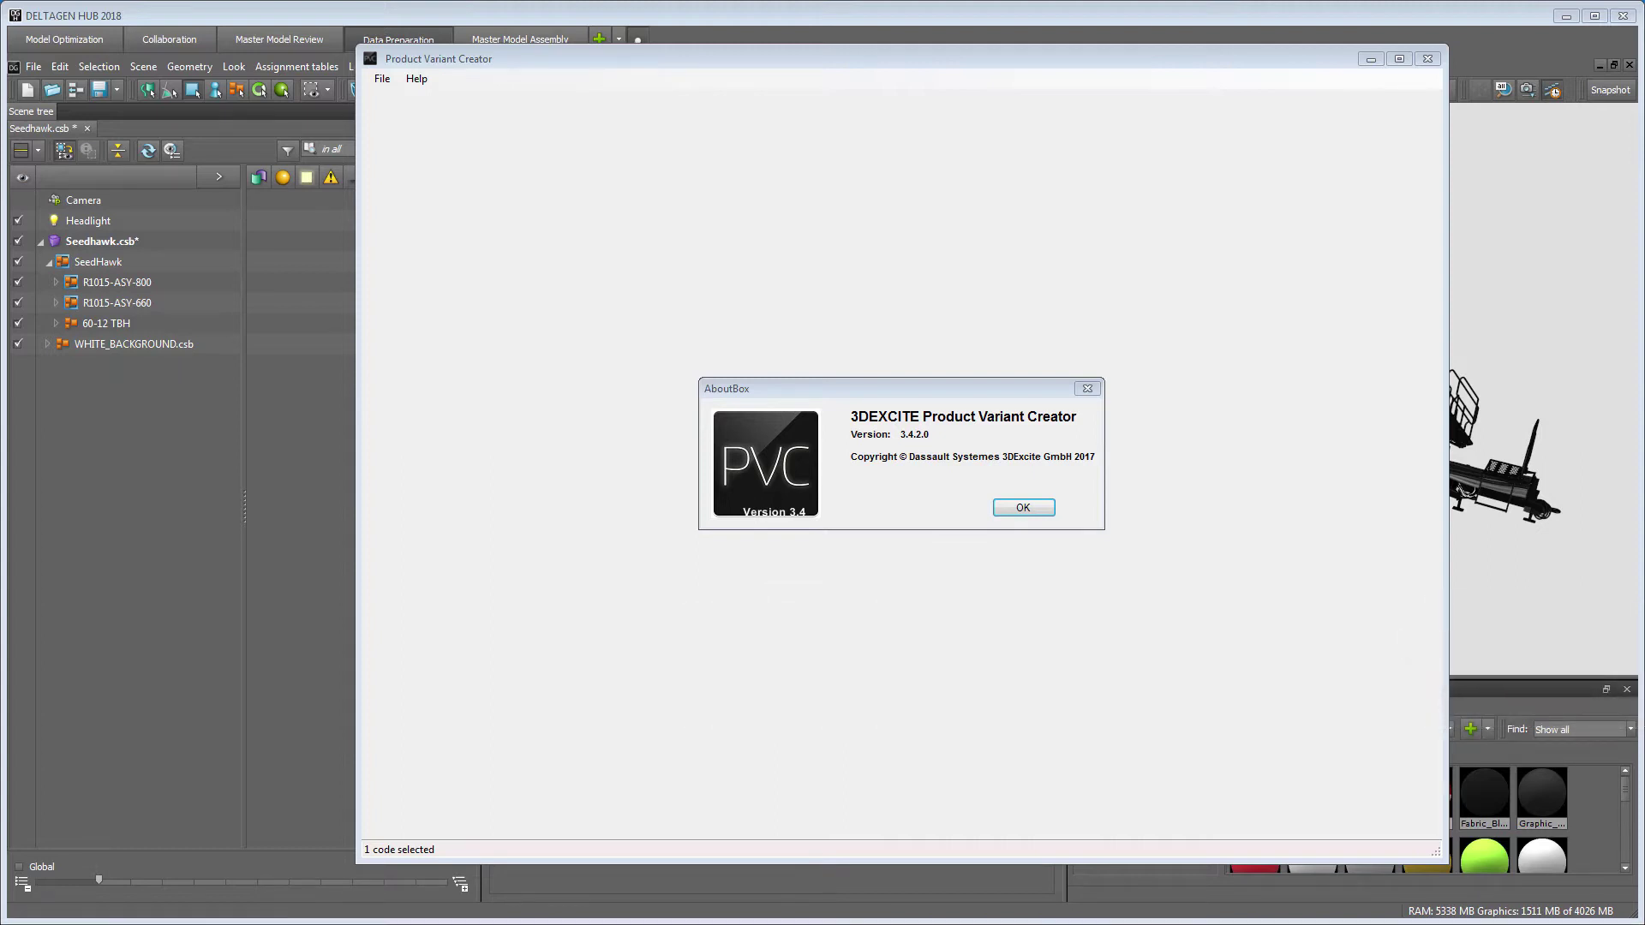
- Dismiss the About box and start a new variant project from the File menu
click(1028, 507)
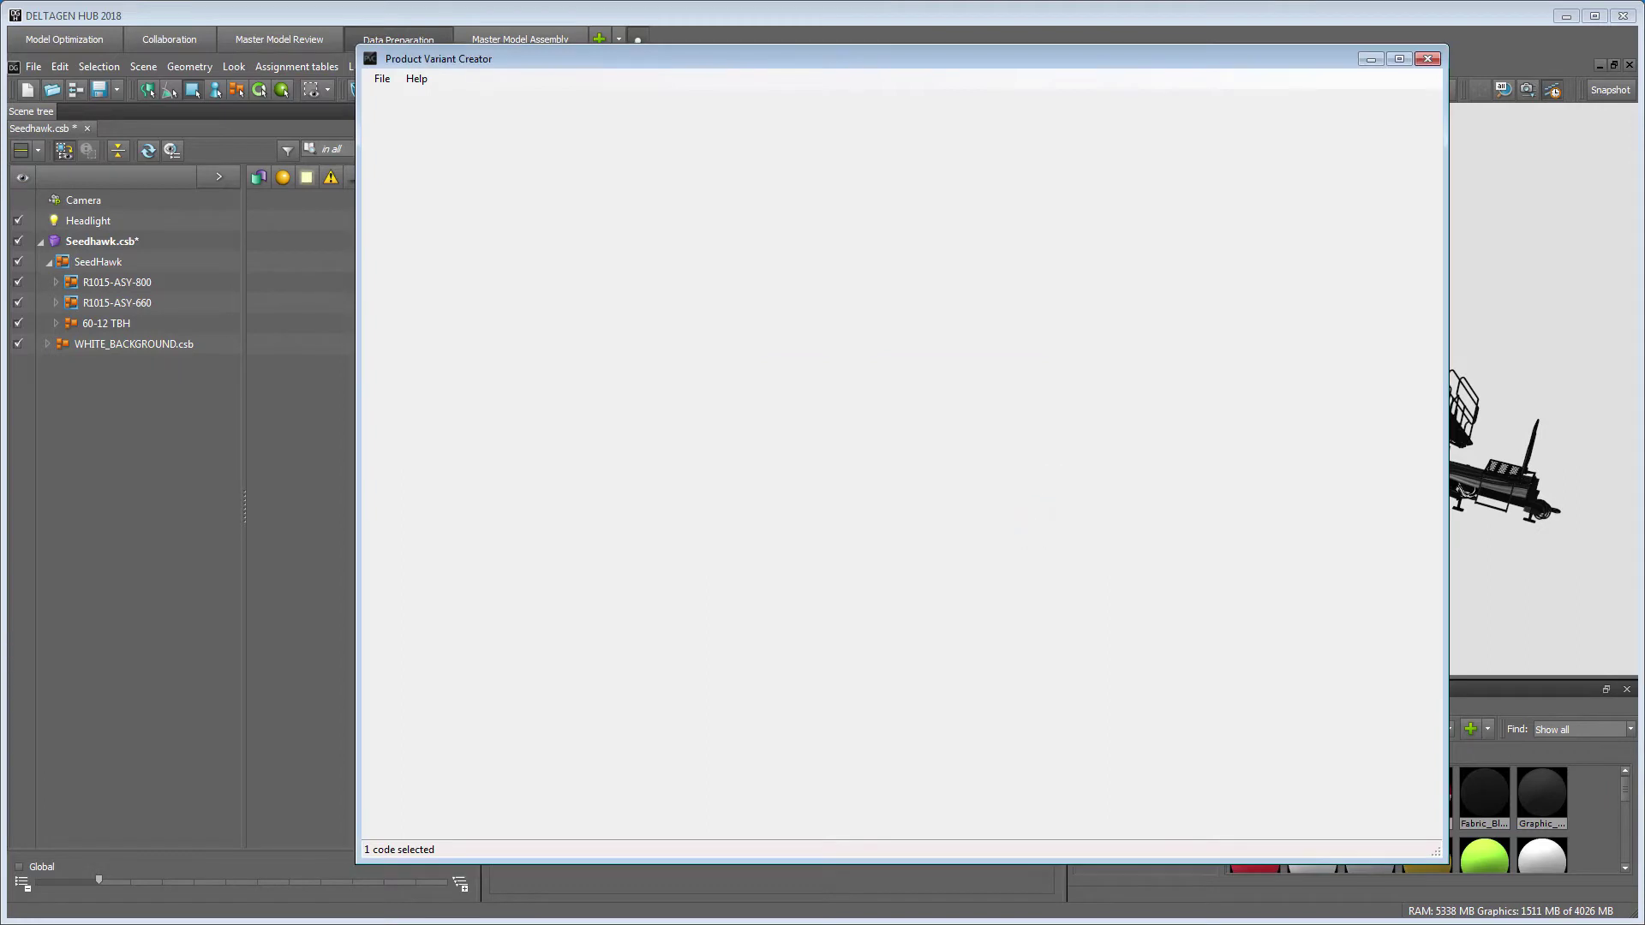
click(382, 78)
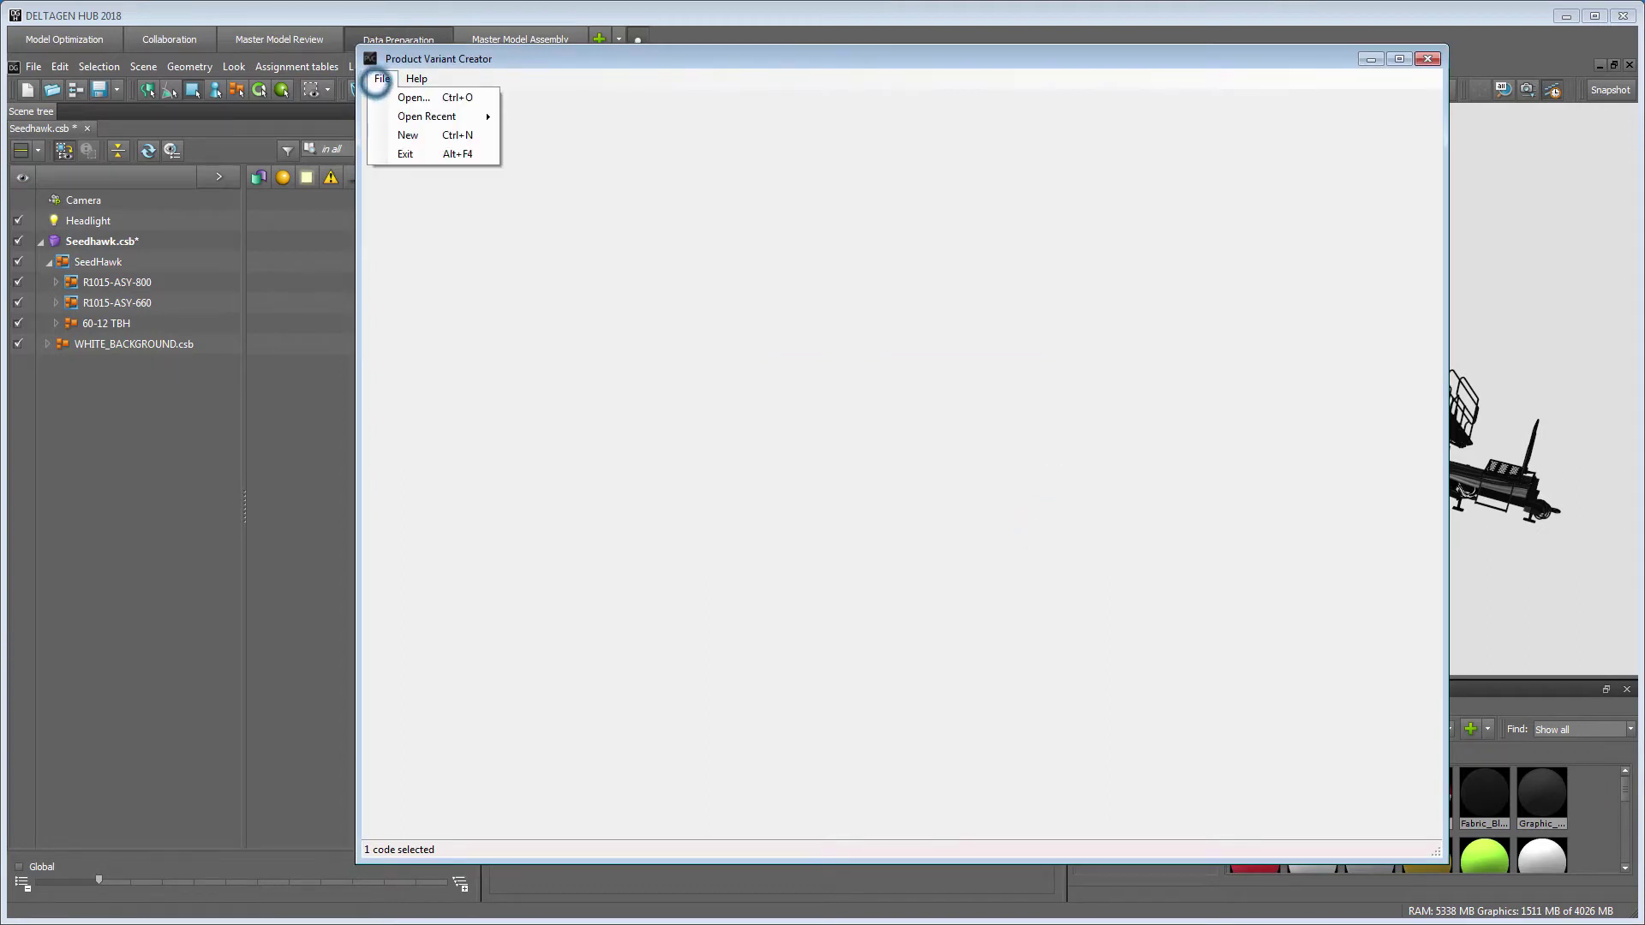
click(410, 135)
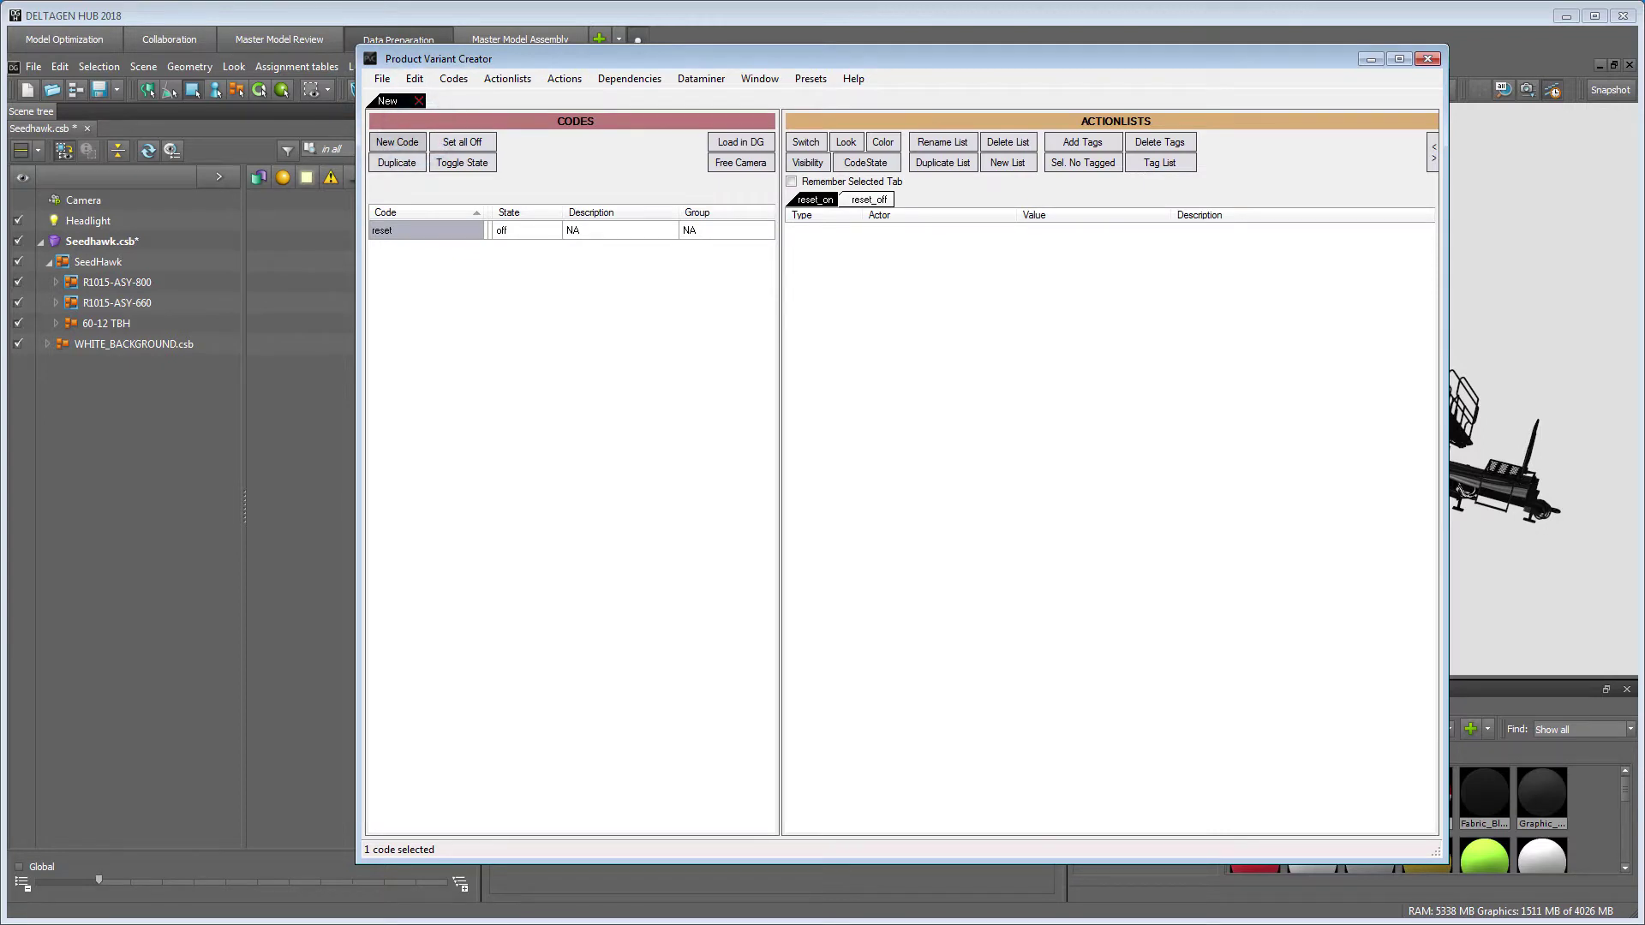
- Add the Geometry_Tank800 code and begin a second code named Geometry_Tank660
click(397, 143)
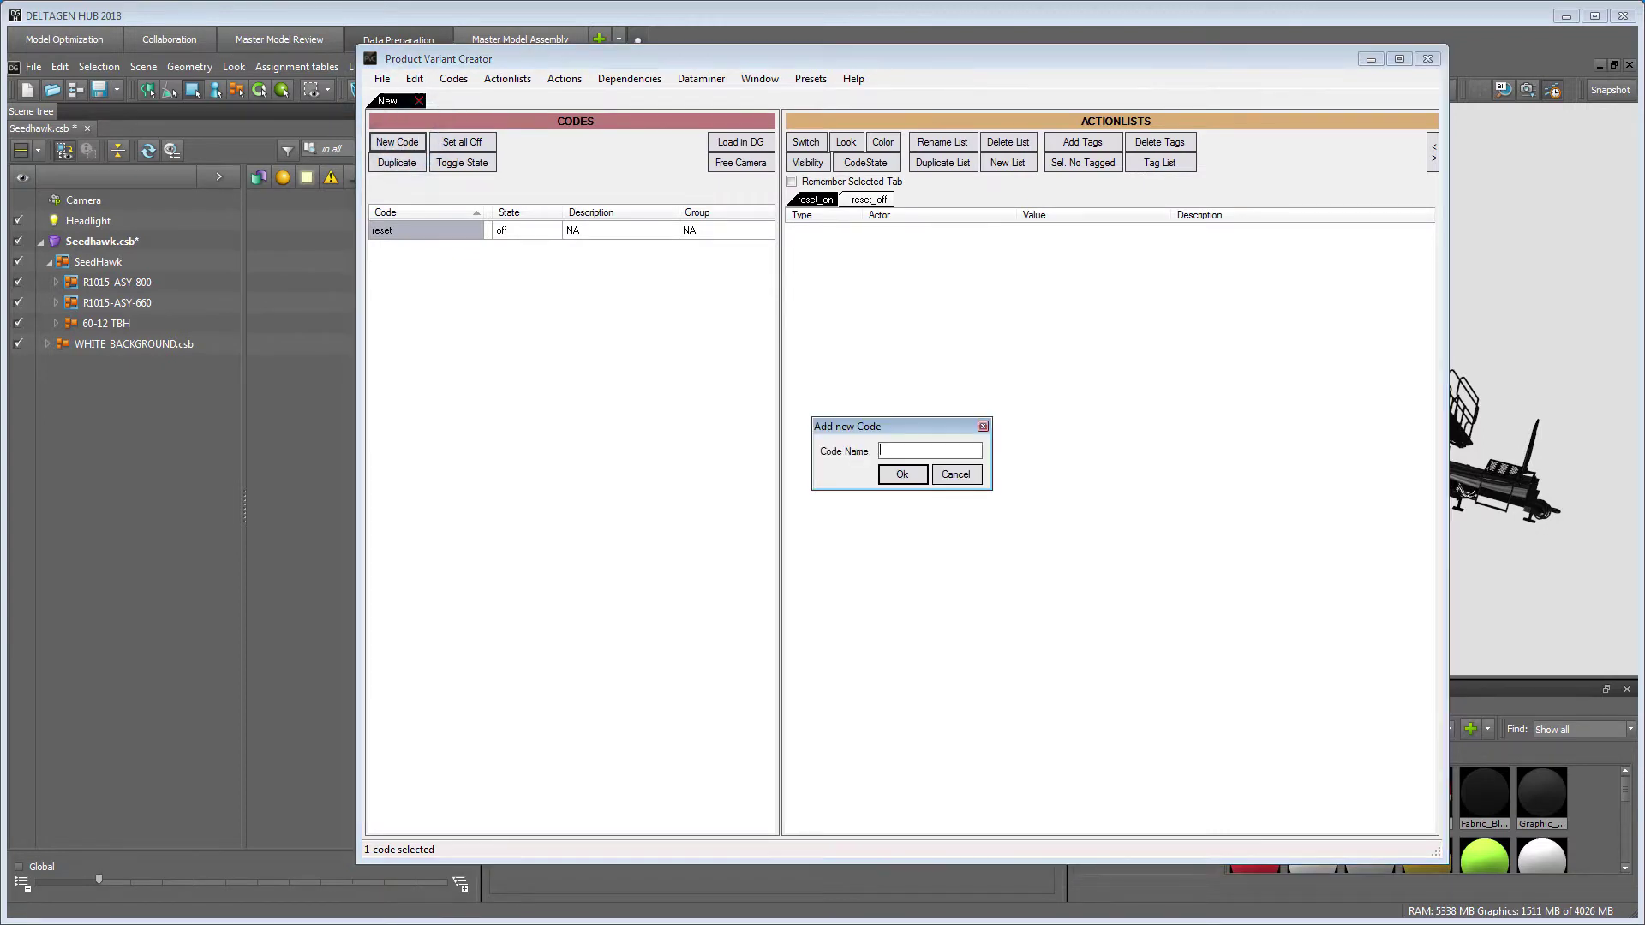
text(Geometry_Tank800)
click(908, 477)
click(397, 141)
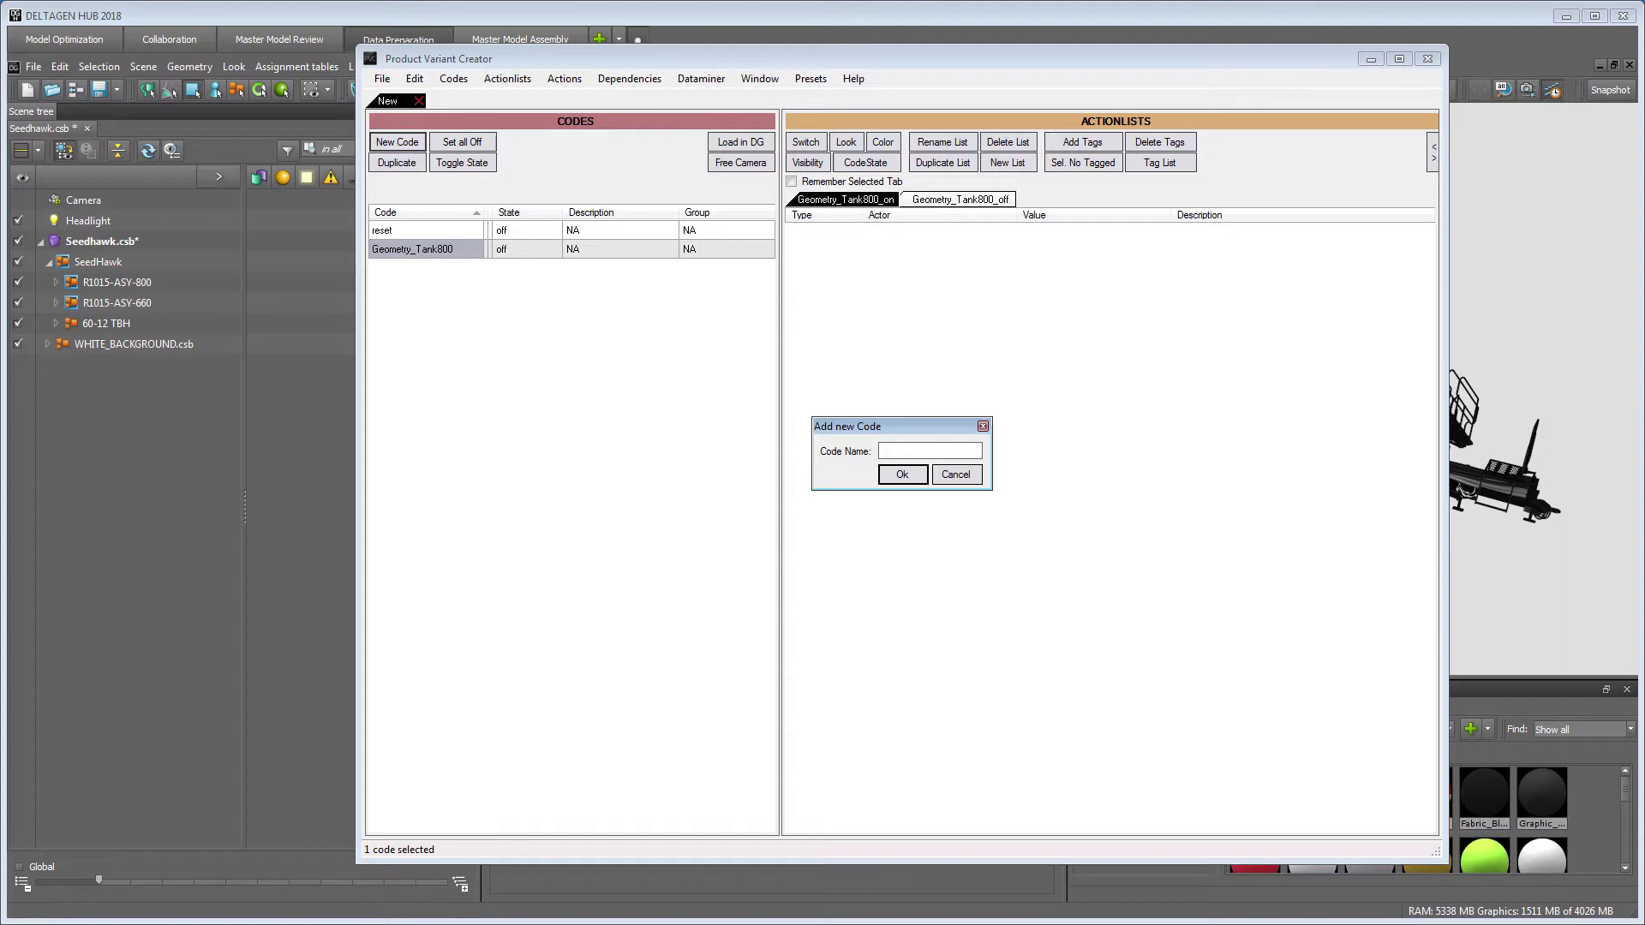
text(Geometry_Tank660)
- Confirm the Geometry_Tank660 code and put it in the Tanks group
click(900, 474)
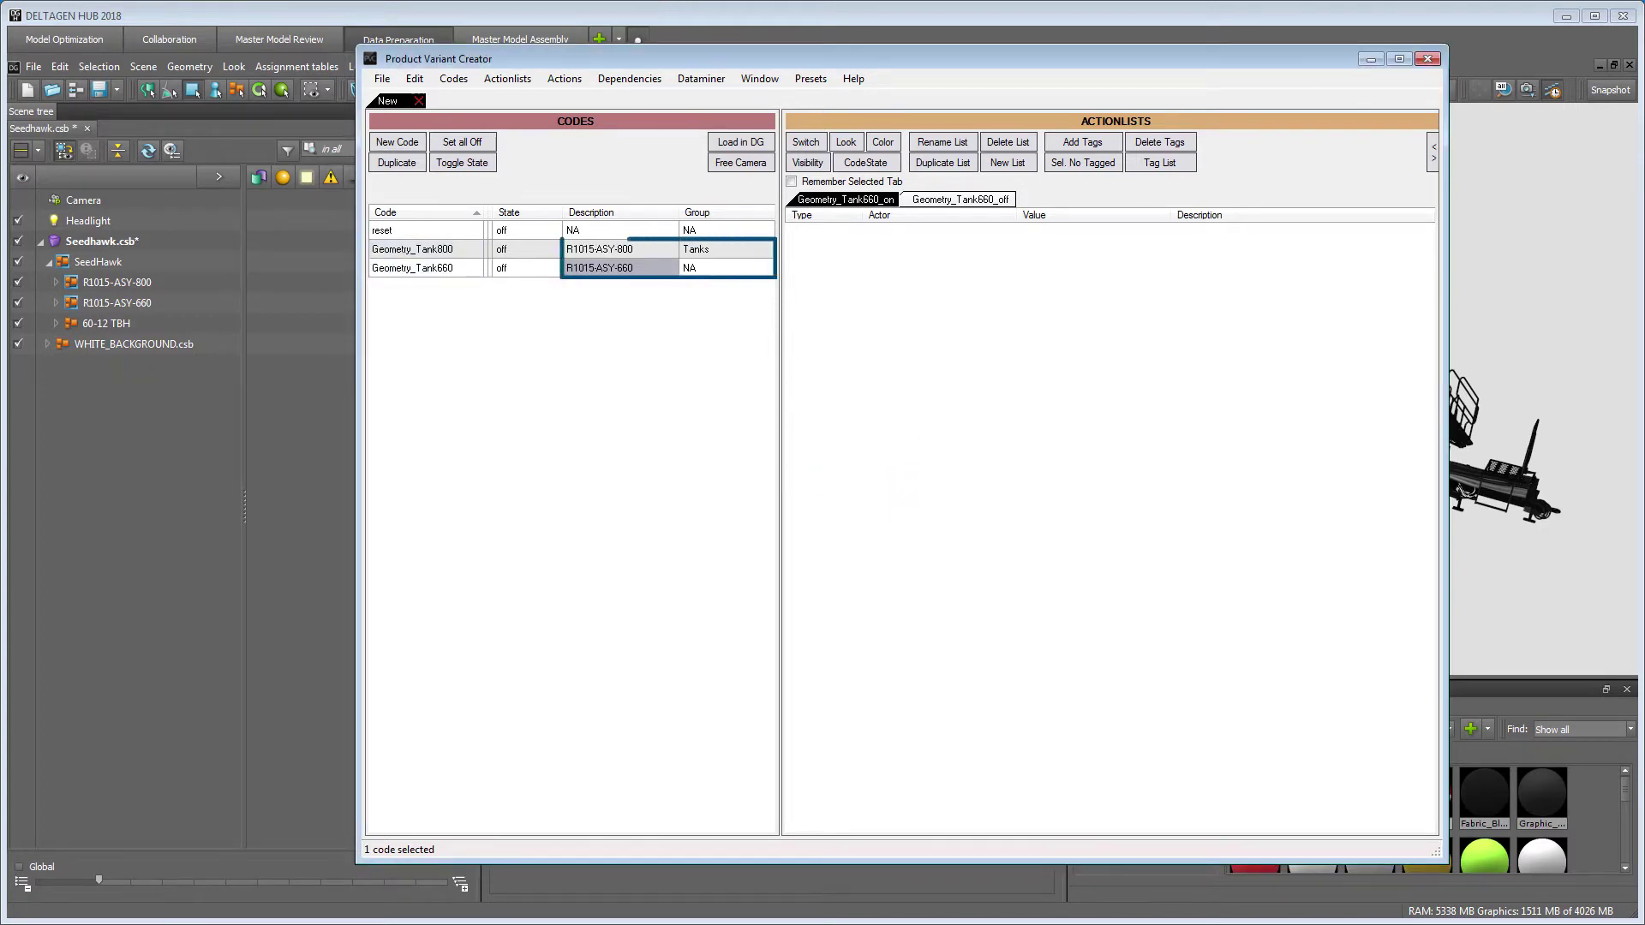
click(692, 267)
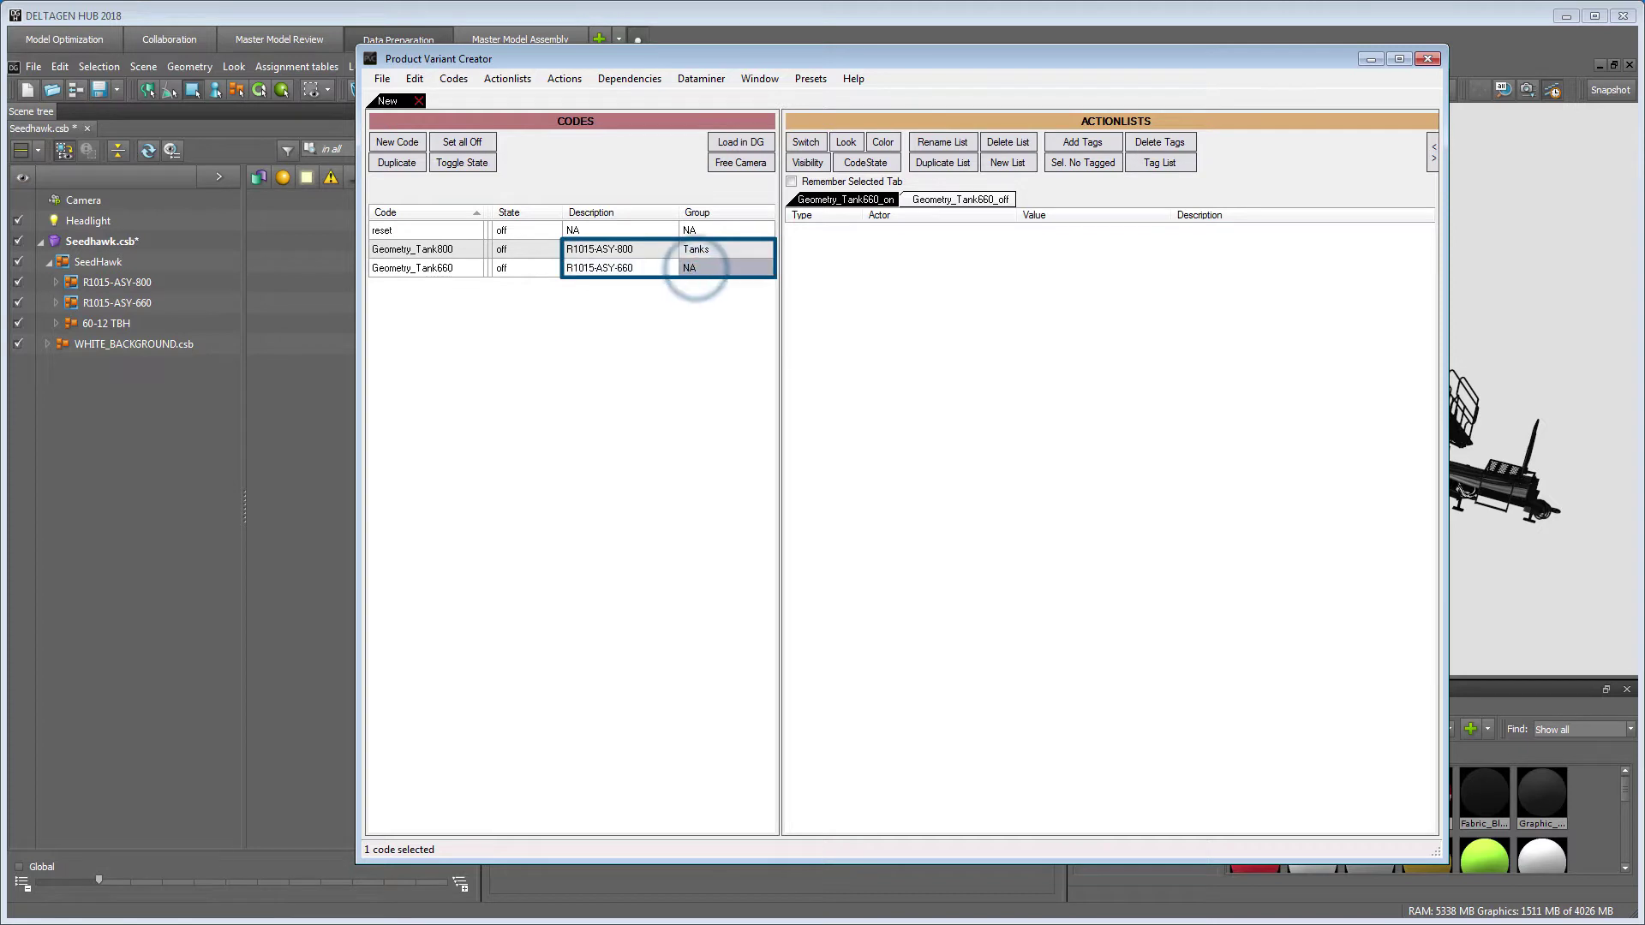
click(691, 269)
text(T)
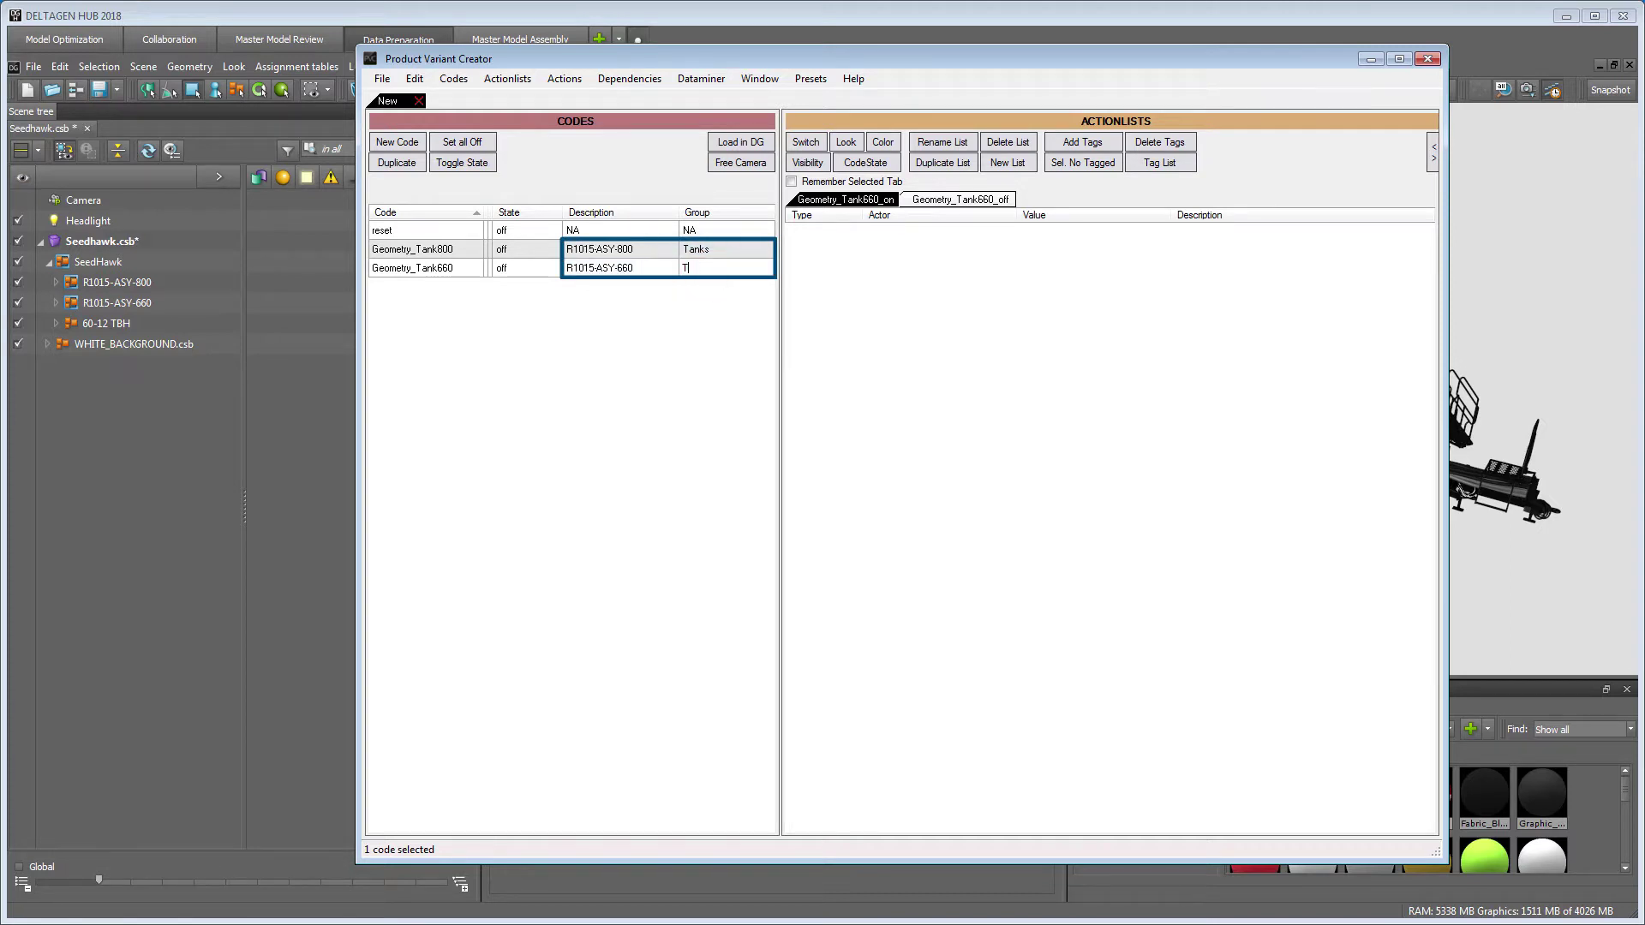
text(anks)
key(Return)
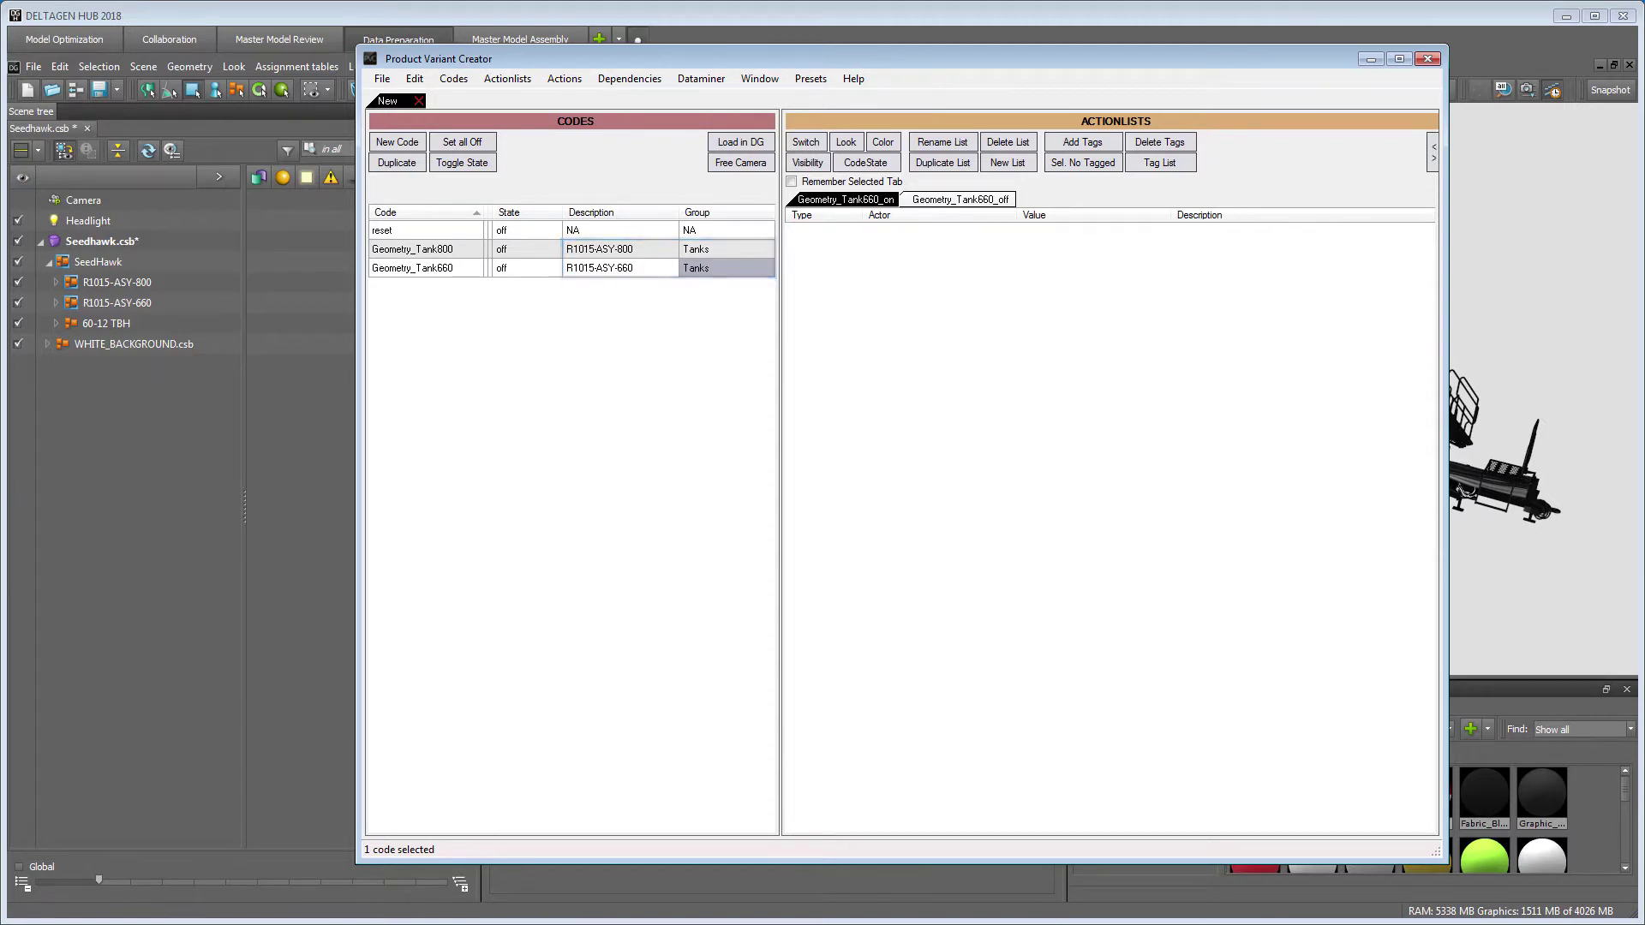
- Create a switch node under SeedHawk and name it TankSwitch
click(177, 254)
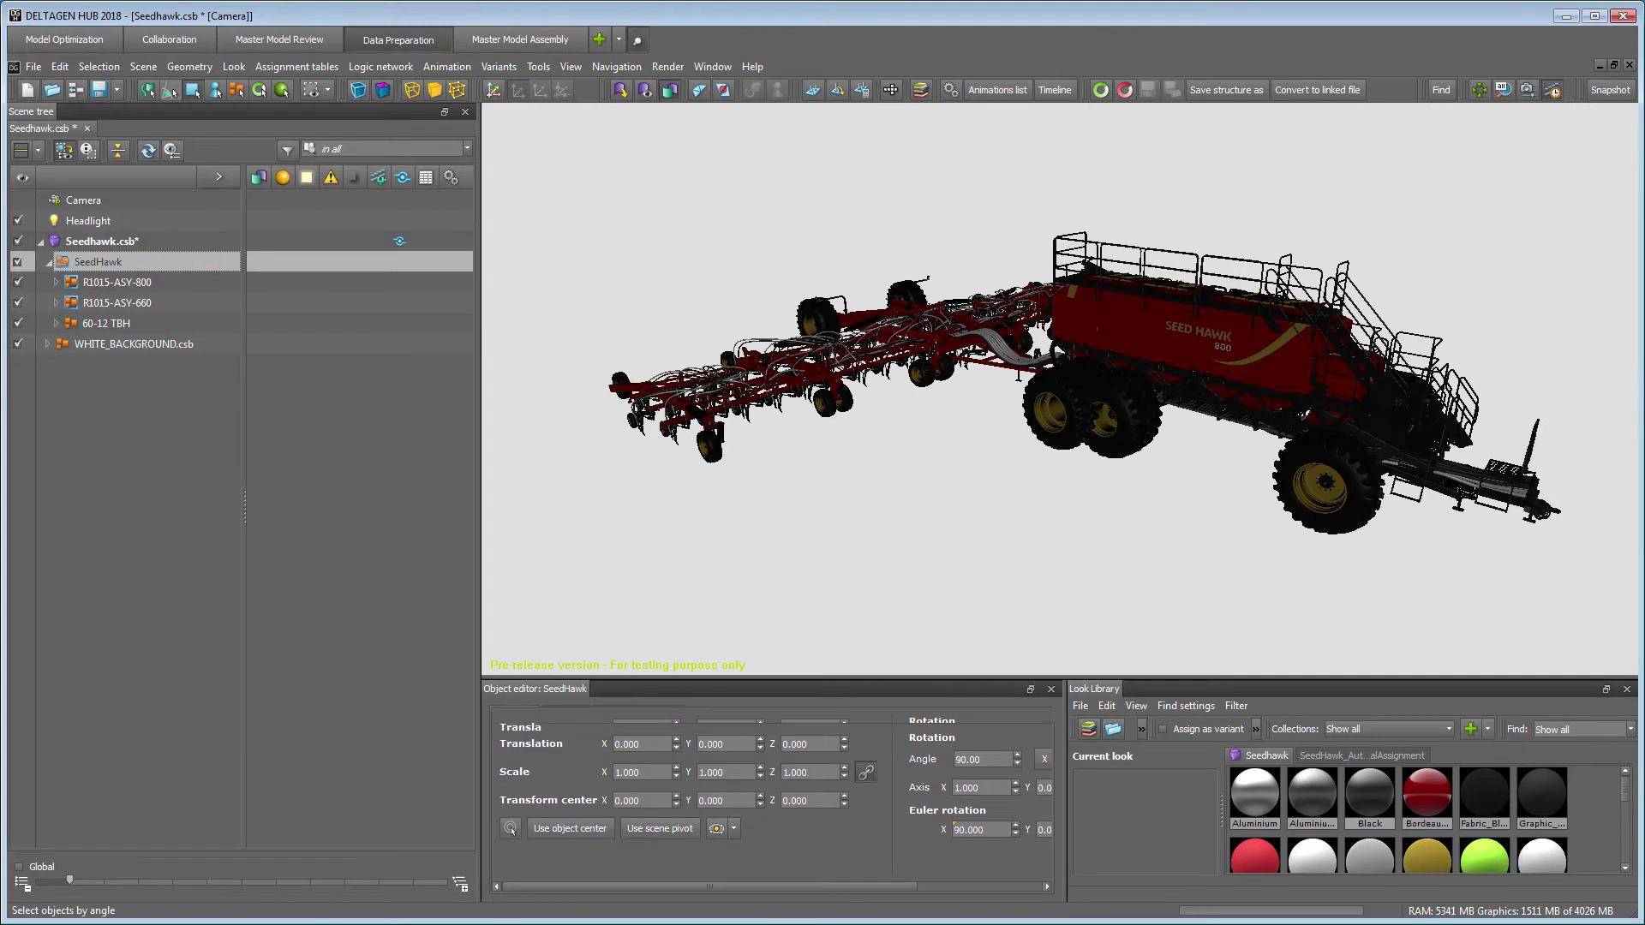
click(144, 66)
mouse_move(188, 94)
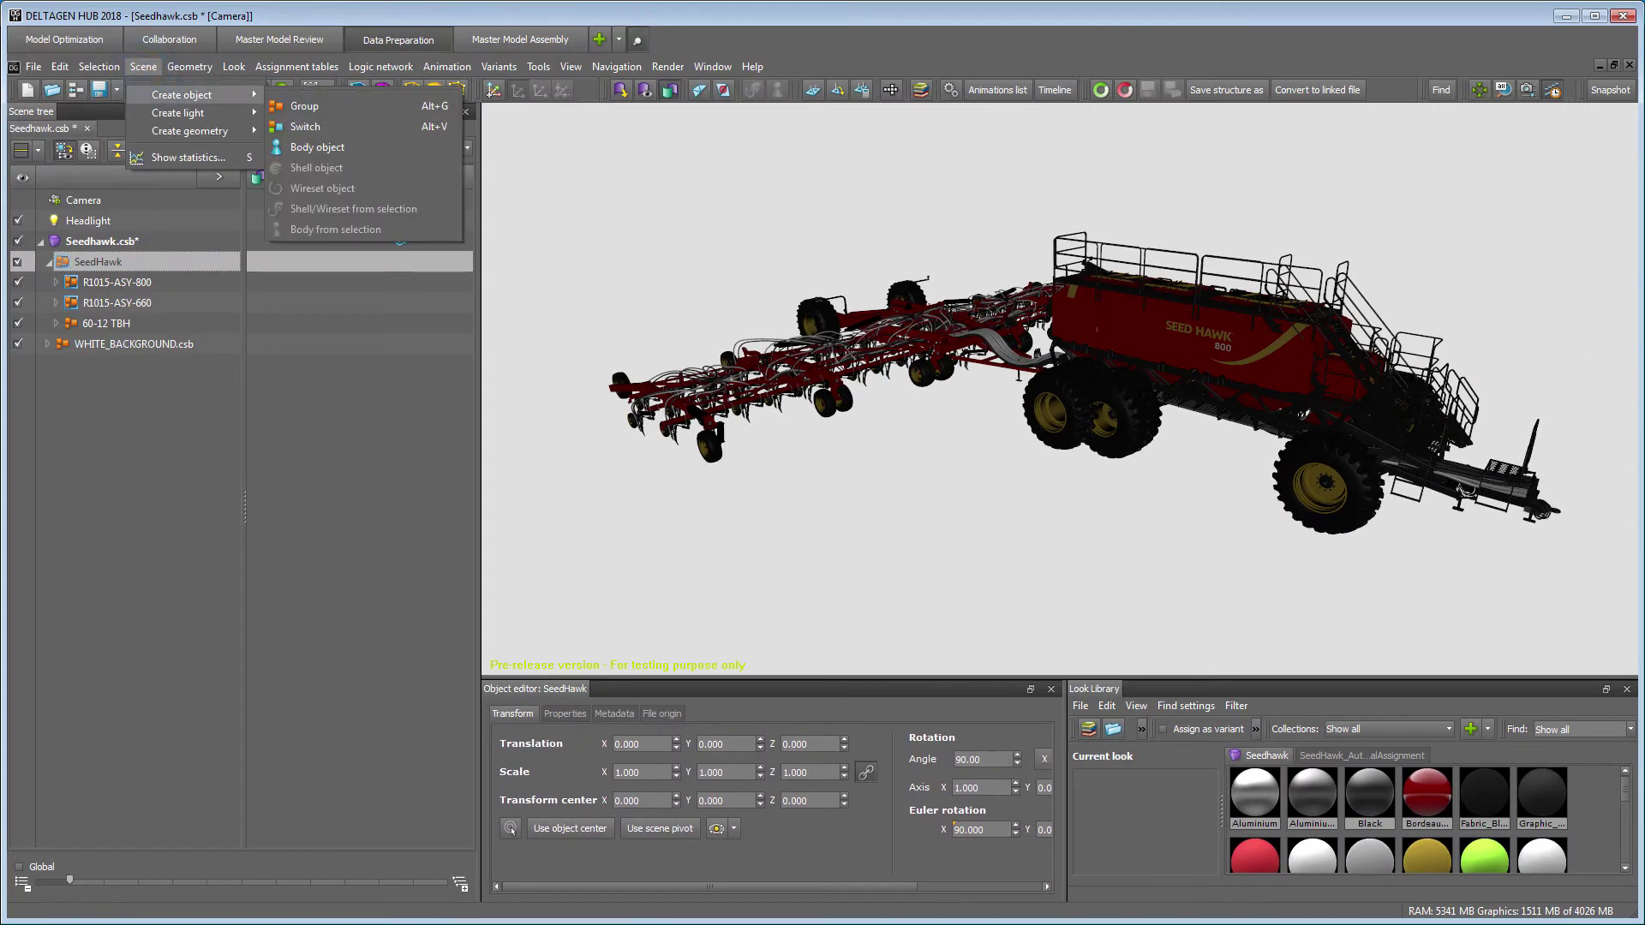
click(305, 126)
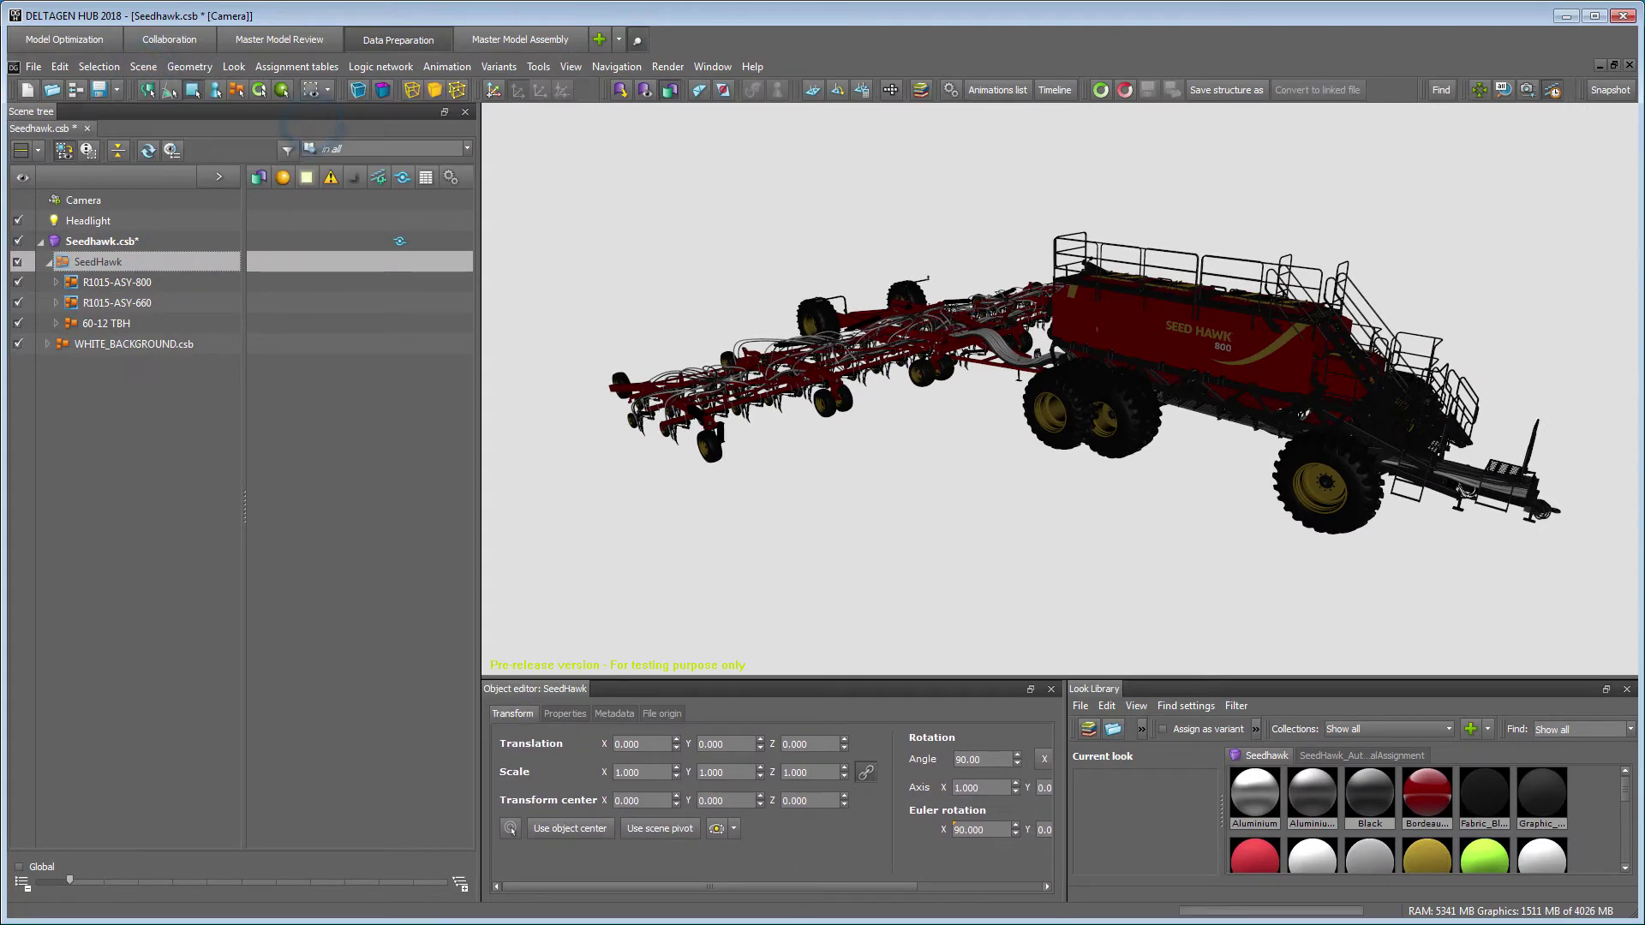
key(F2)
text(T)
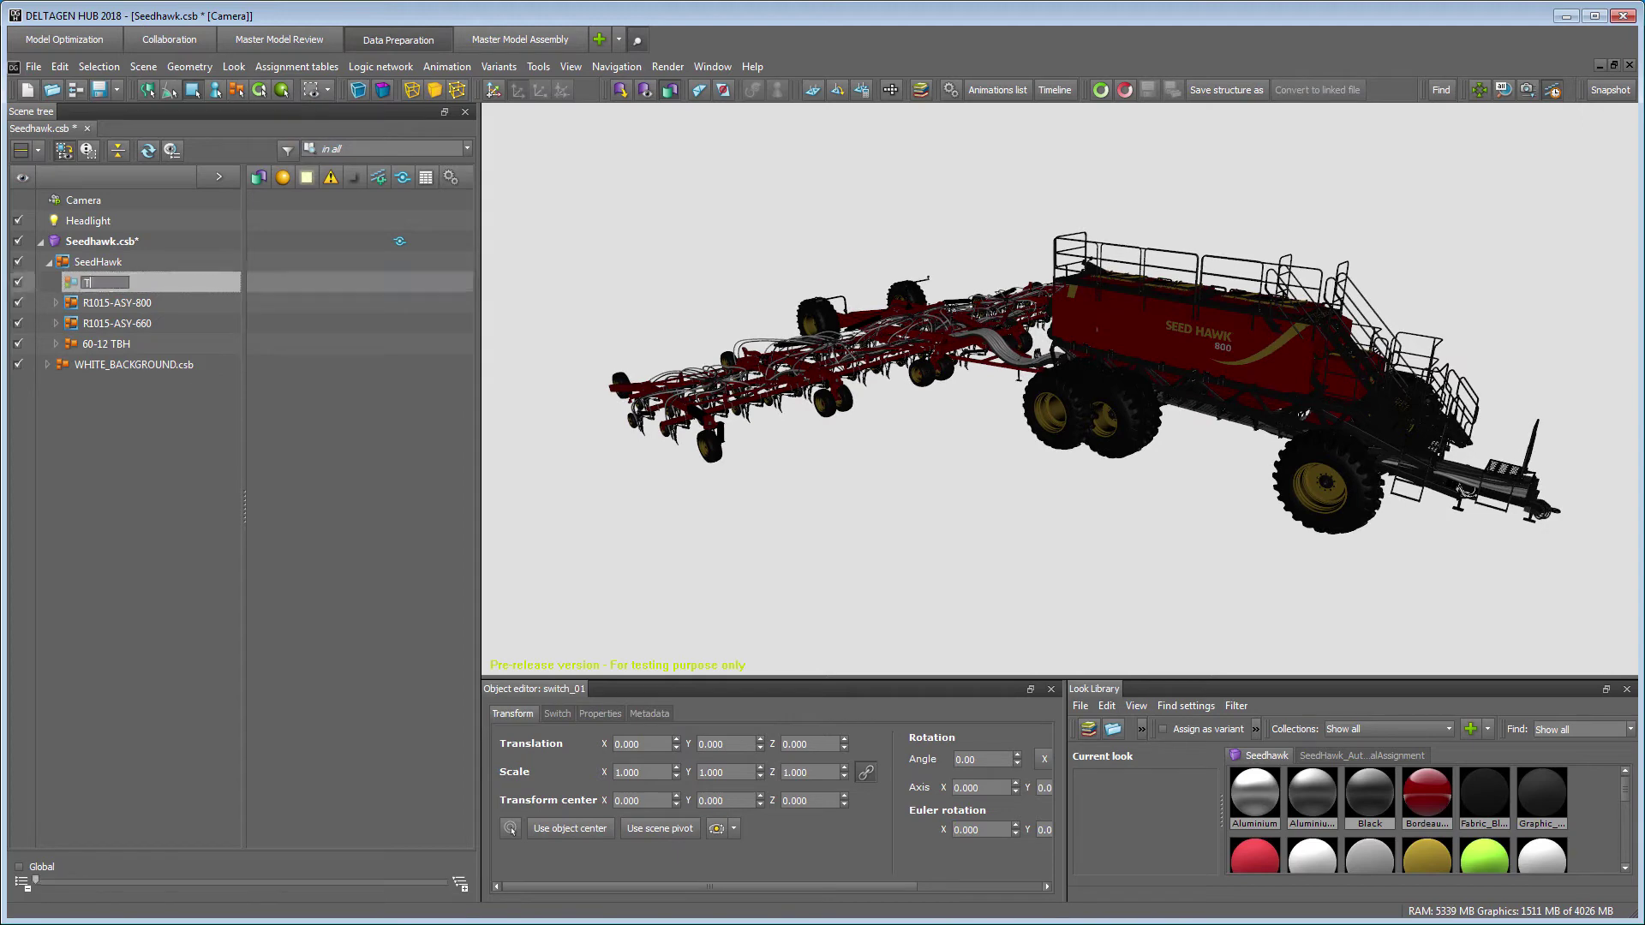
text(ankSwitch)
key(Return)
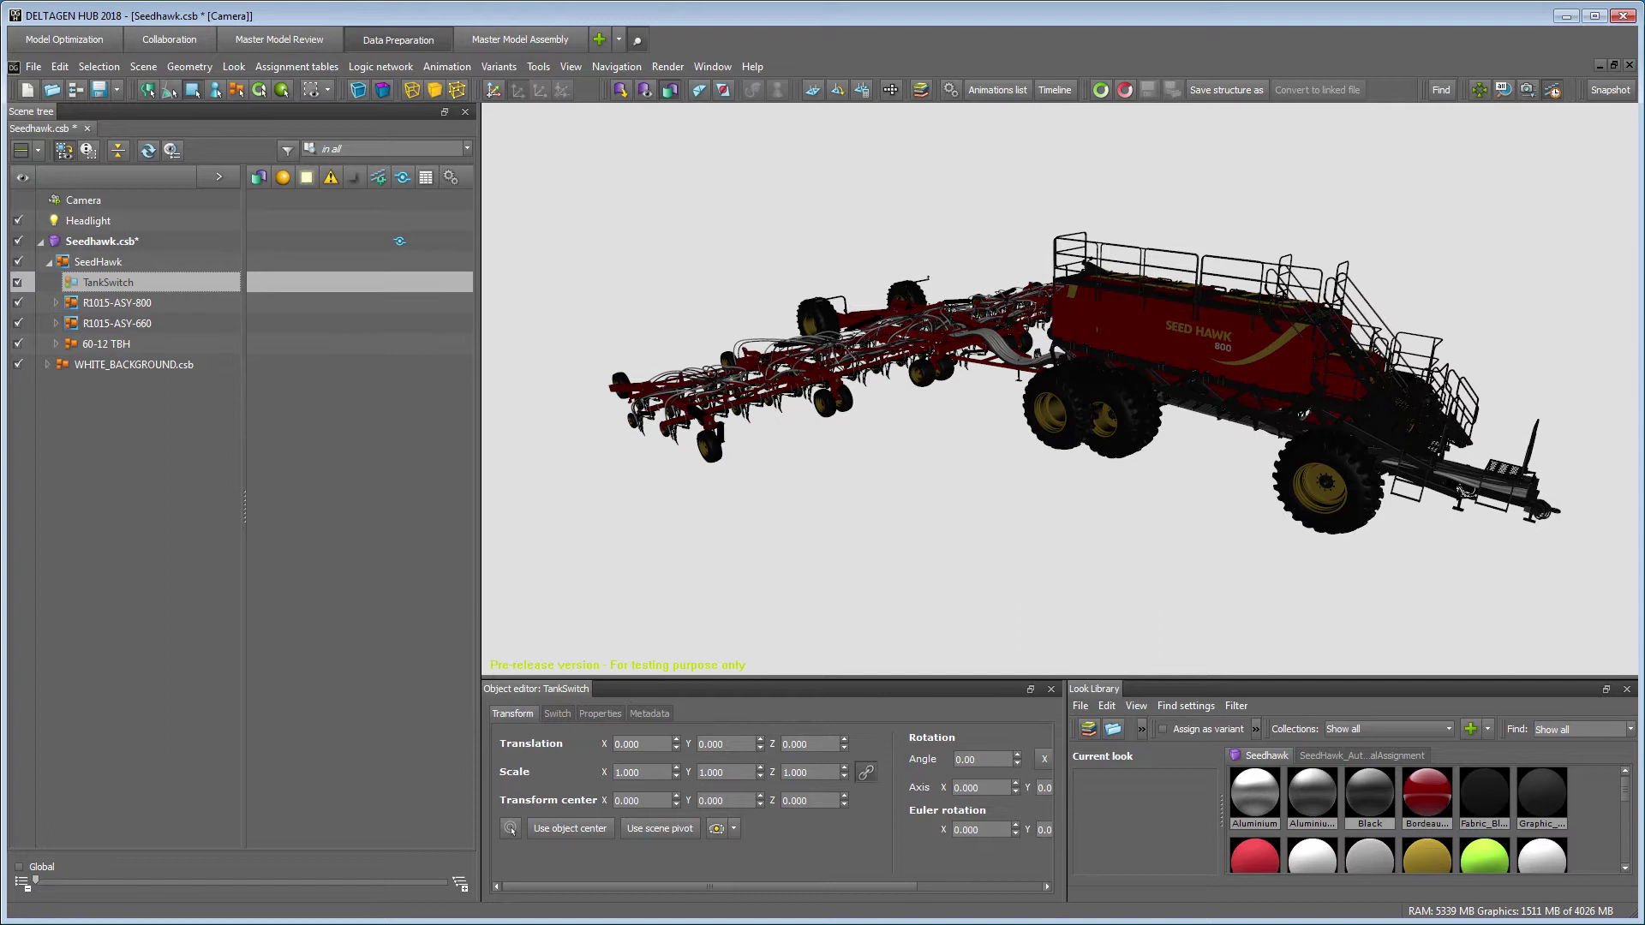
- Move R1015-ASY-800 and R1015-ASY-660 into TankSwitch and make R1015-ASY-660 the shown tank
click(124, 304)
ctrl+click(120, 323)
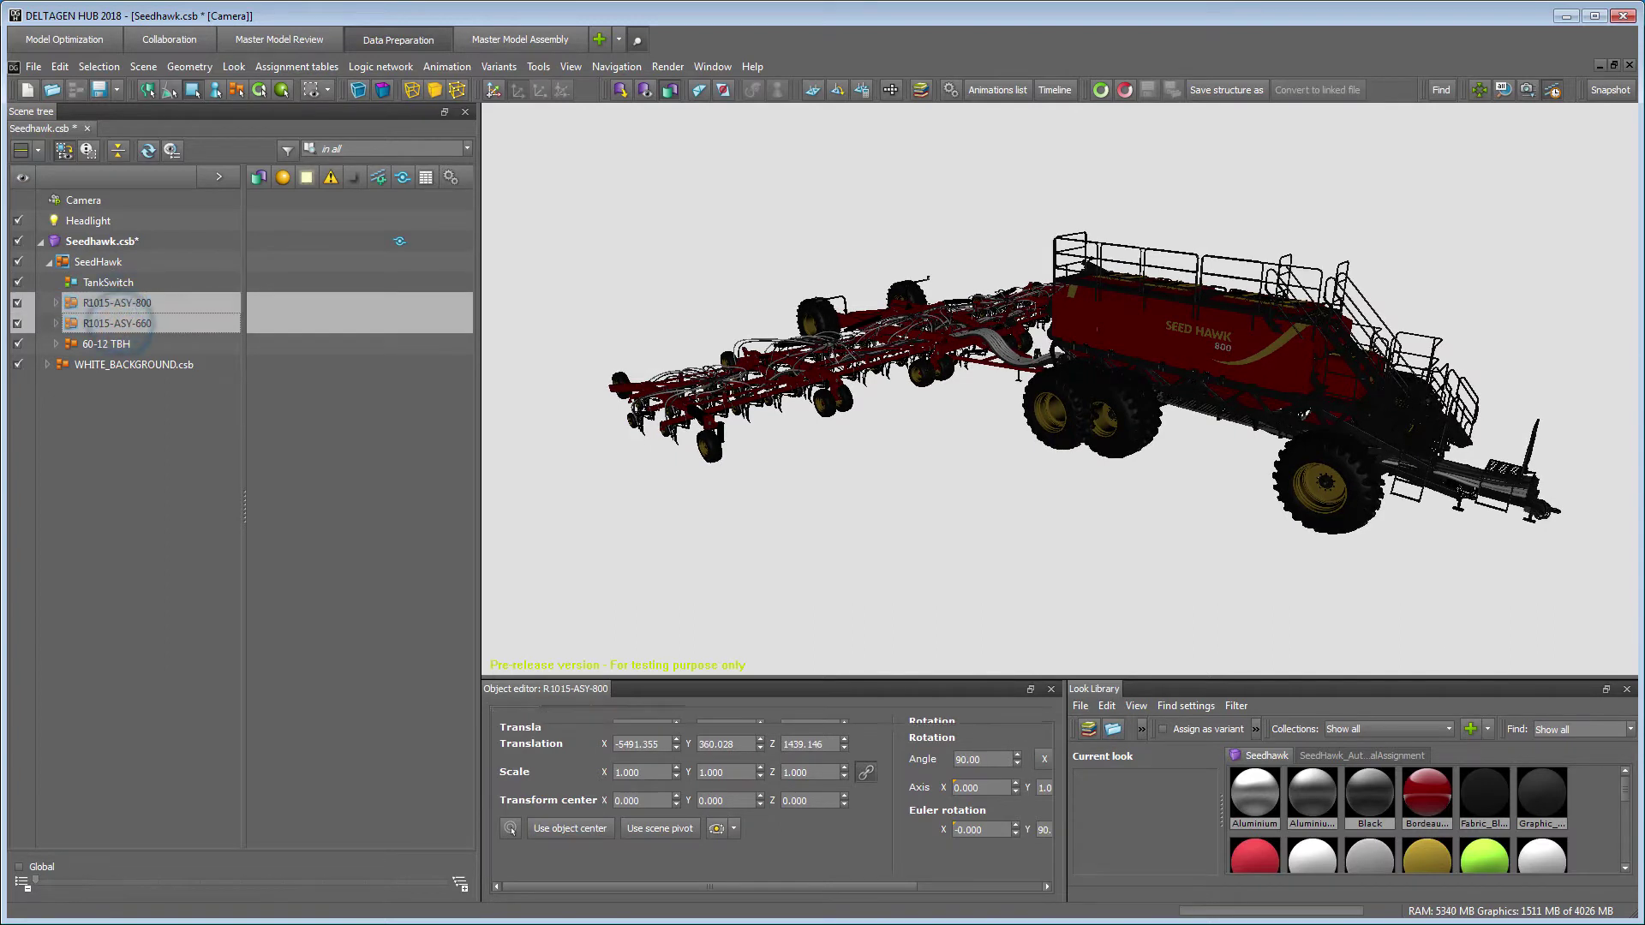
drag(129, 300, 107, 282)
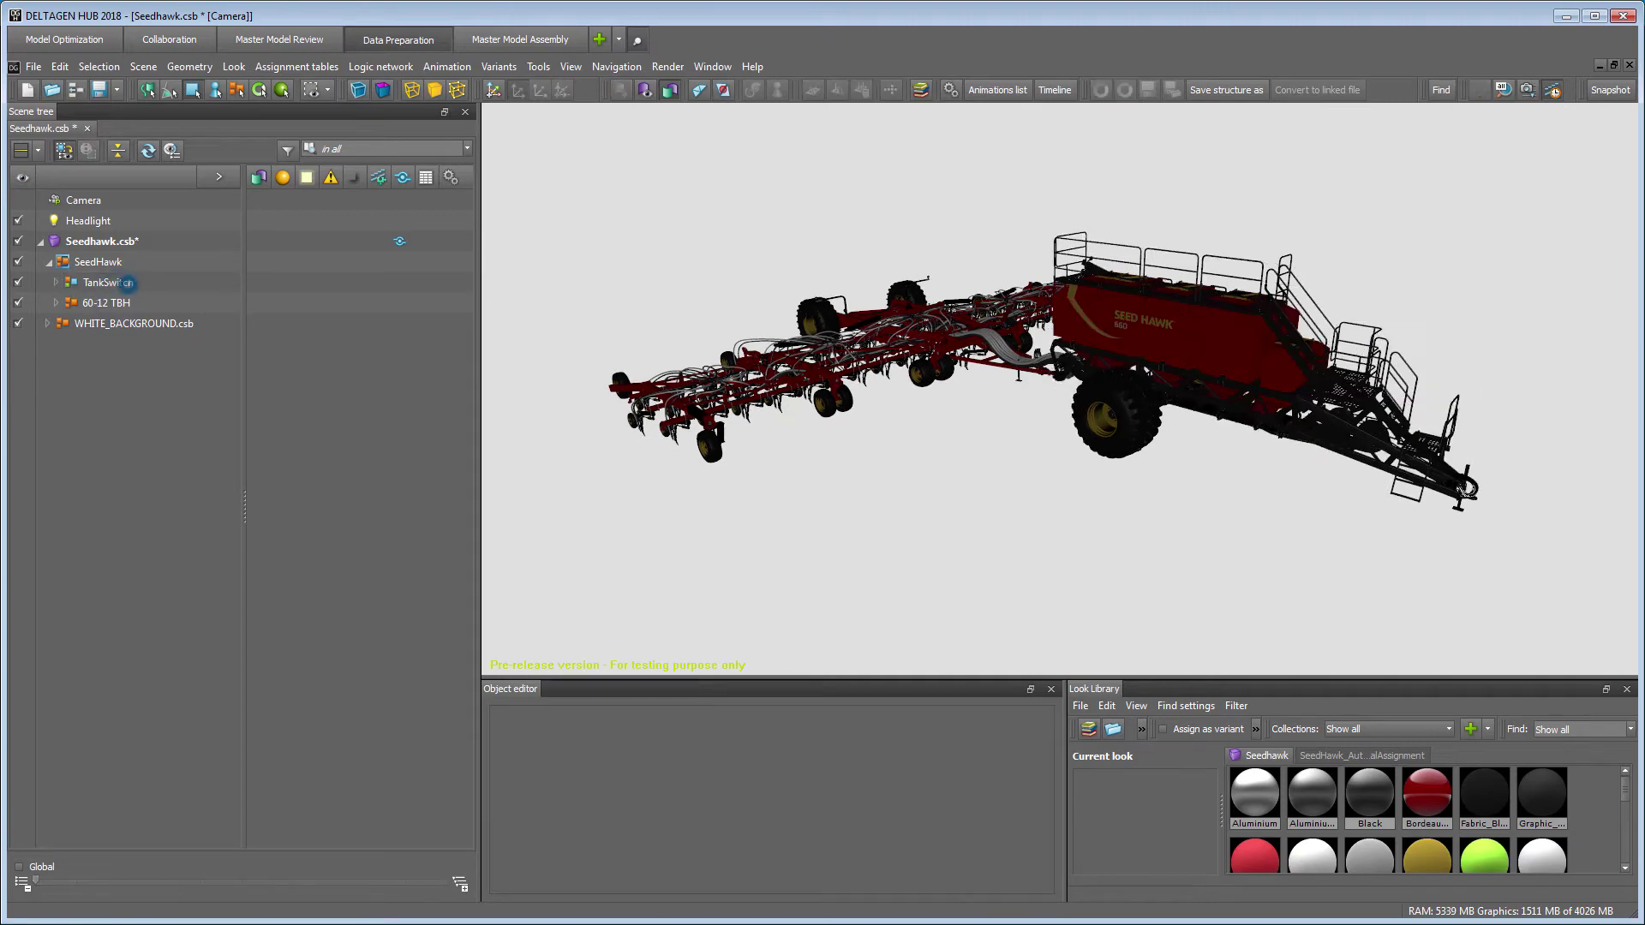
click(107, 282)
click(57, 282)
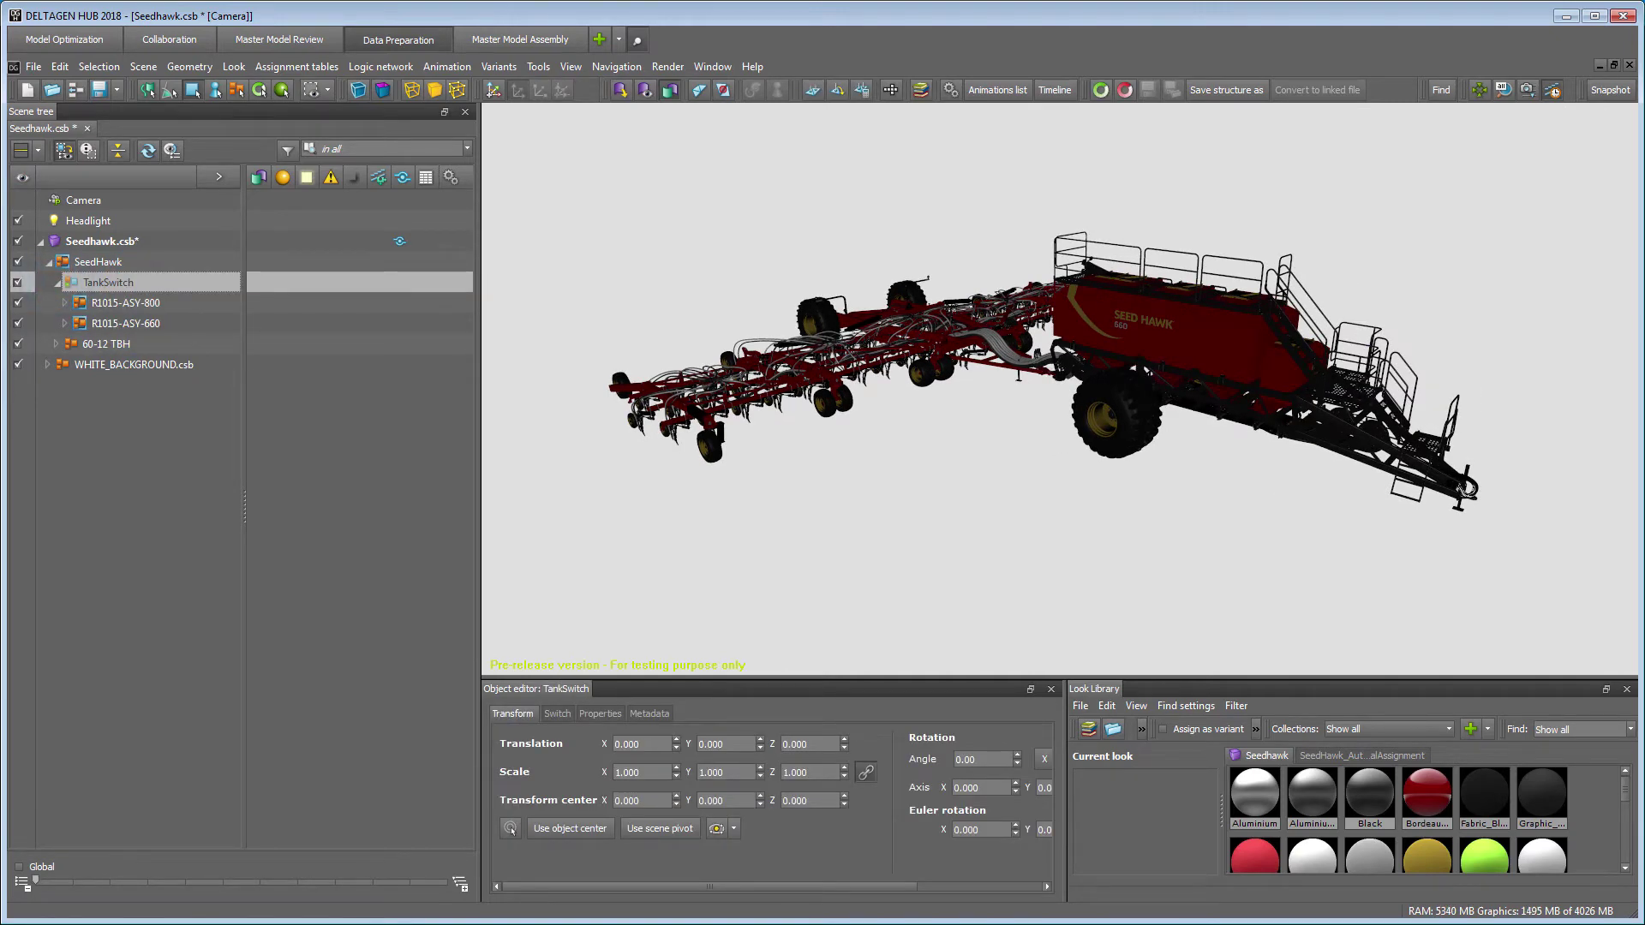
click(557, 714)
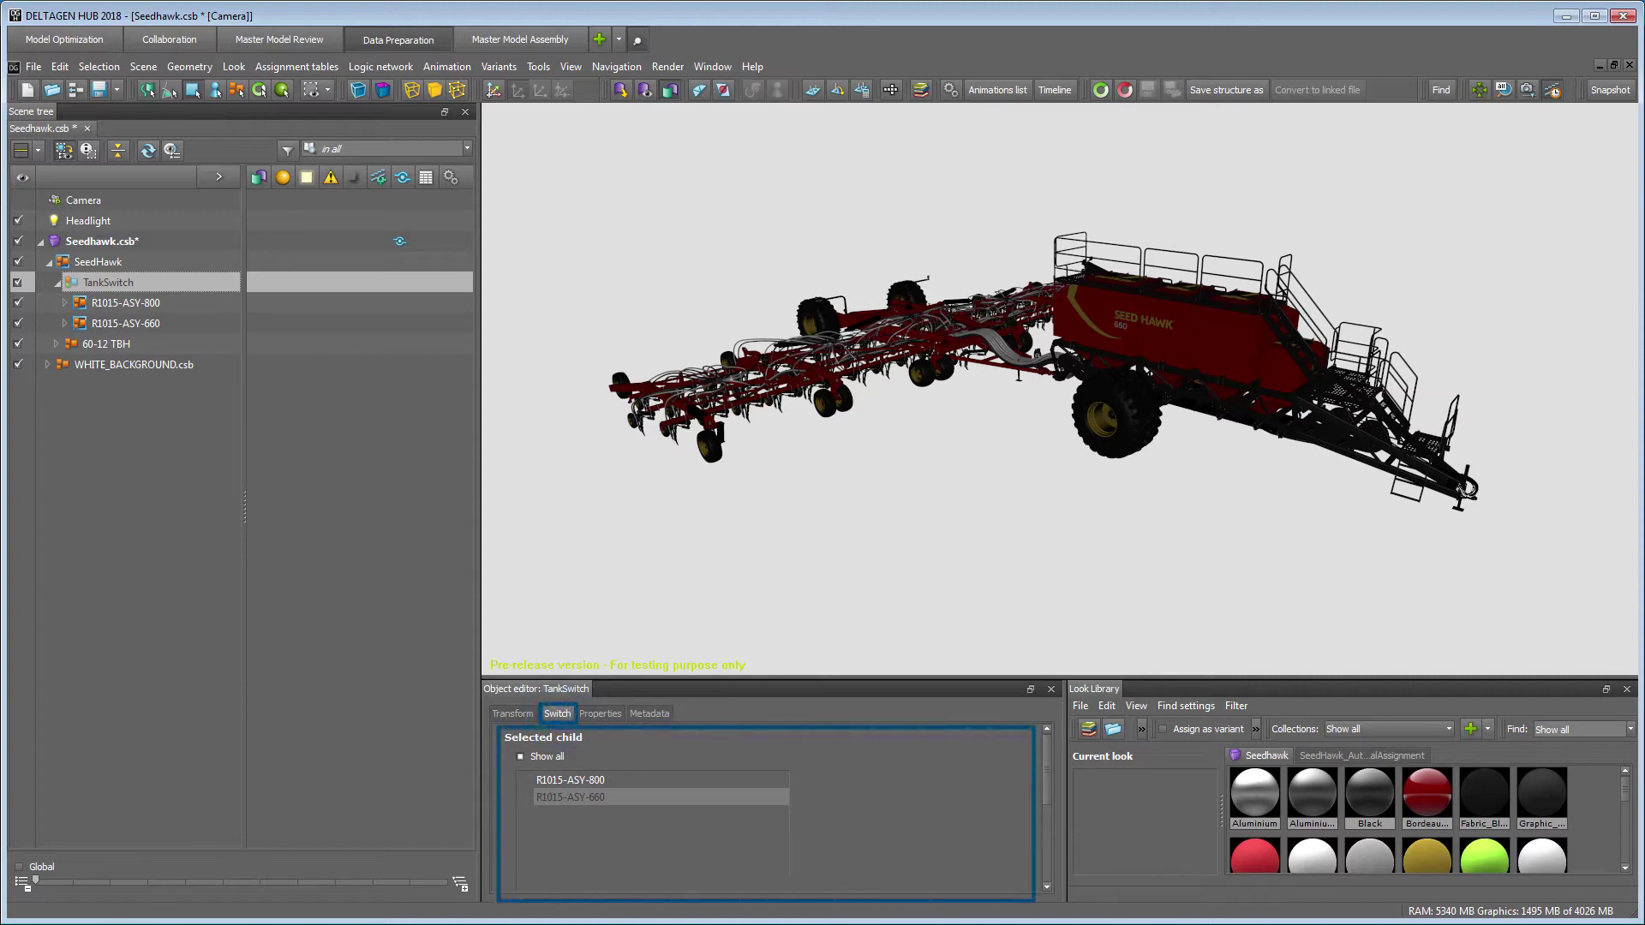
click(655, 780)
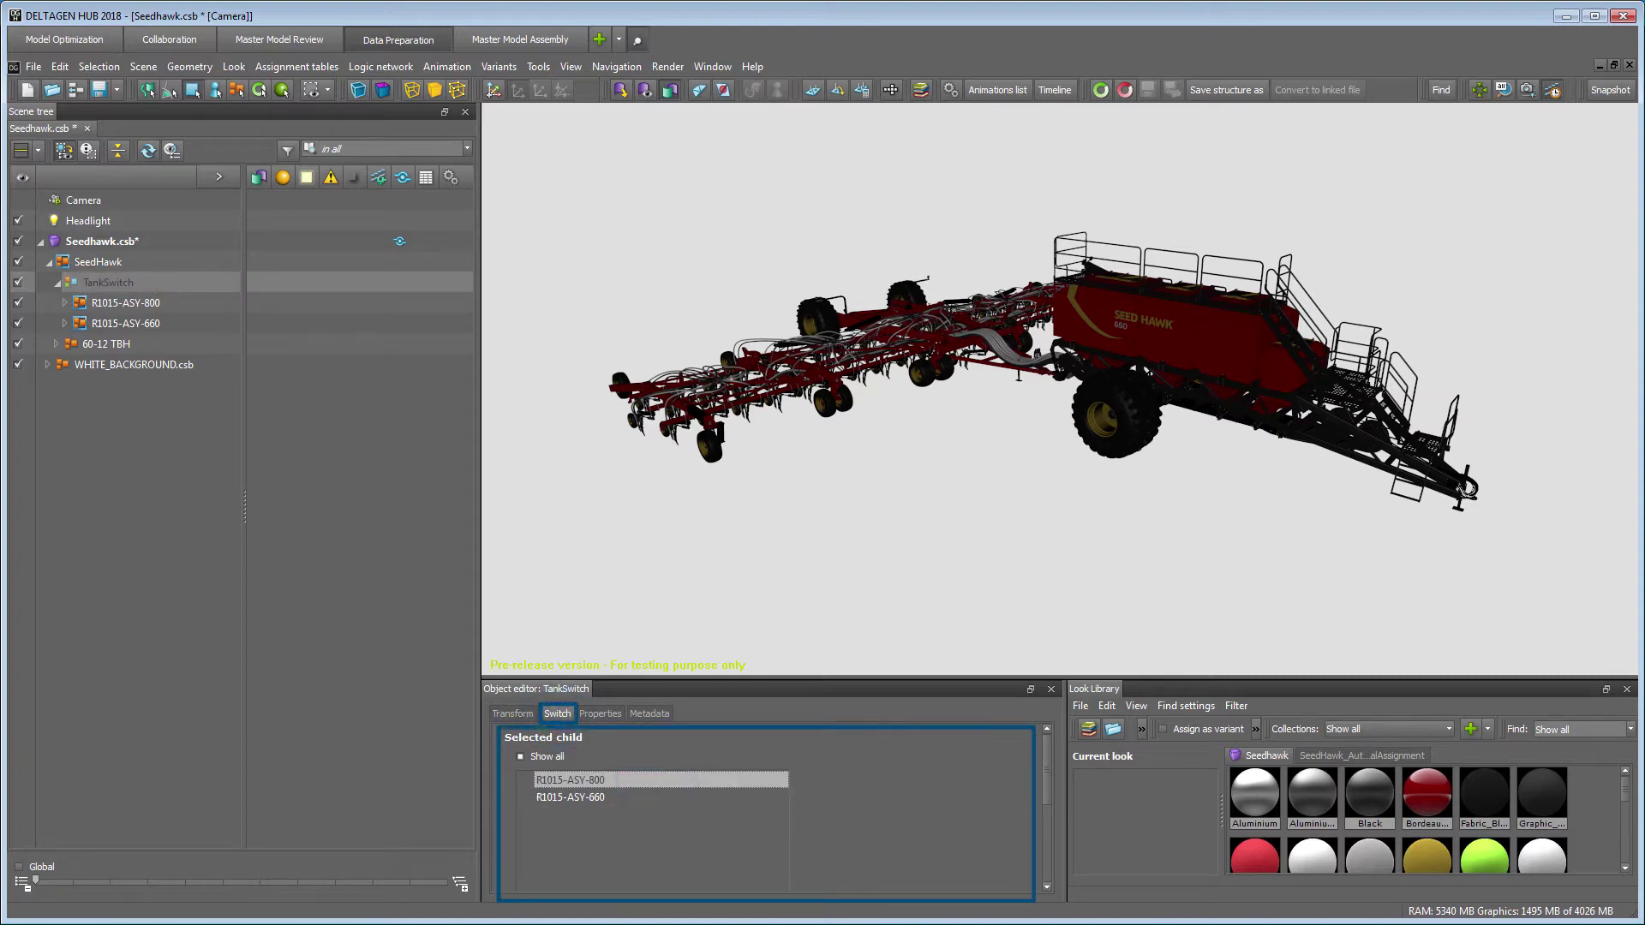
click(655, 797)
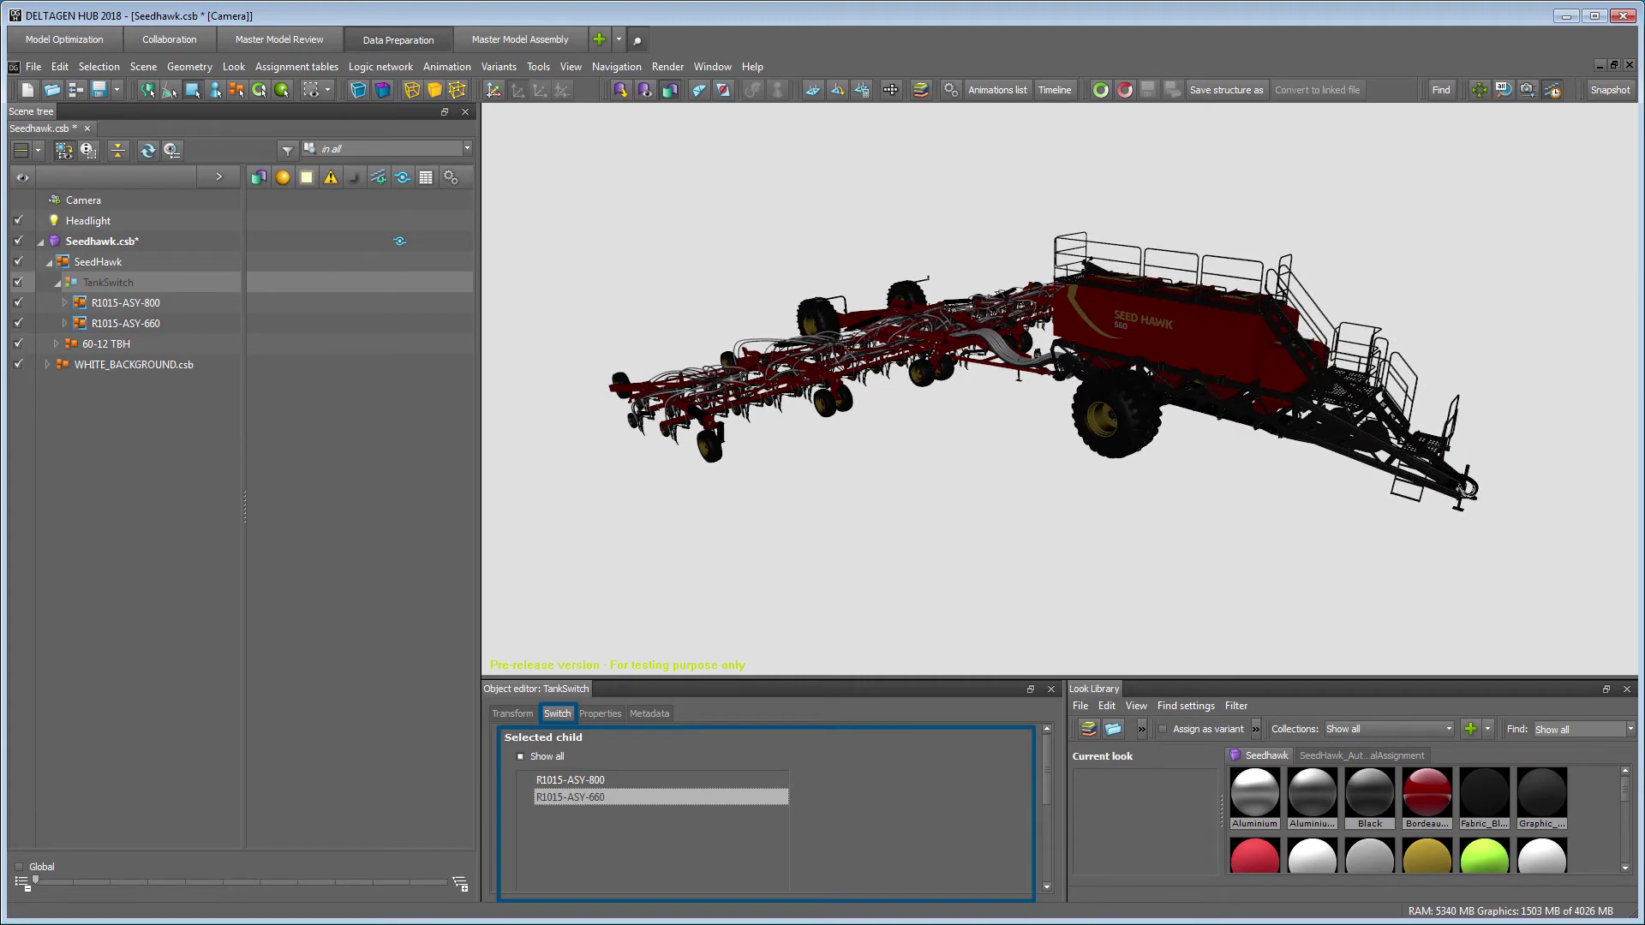
- Give Geometry_Tank800_on a switch action setting TankSwitch to value 0
key(alt+Tab)
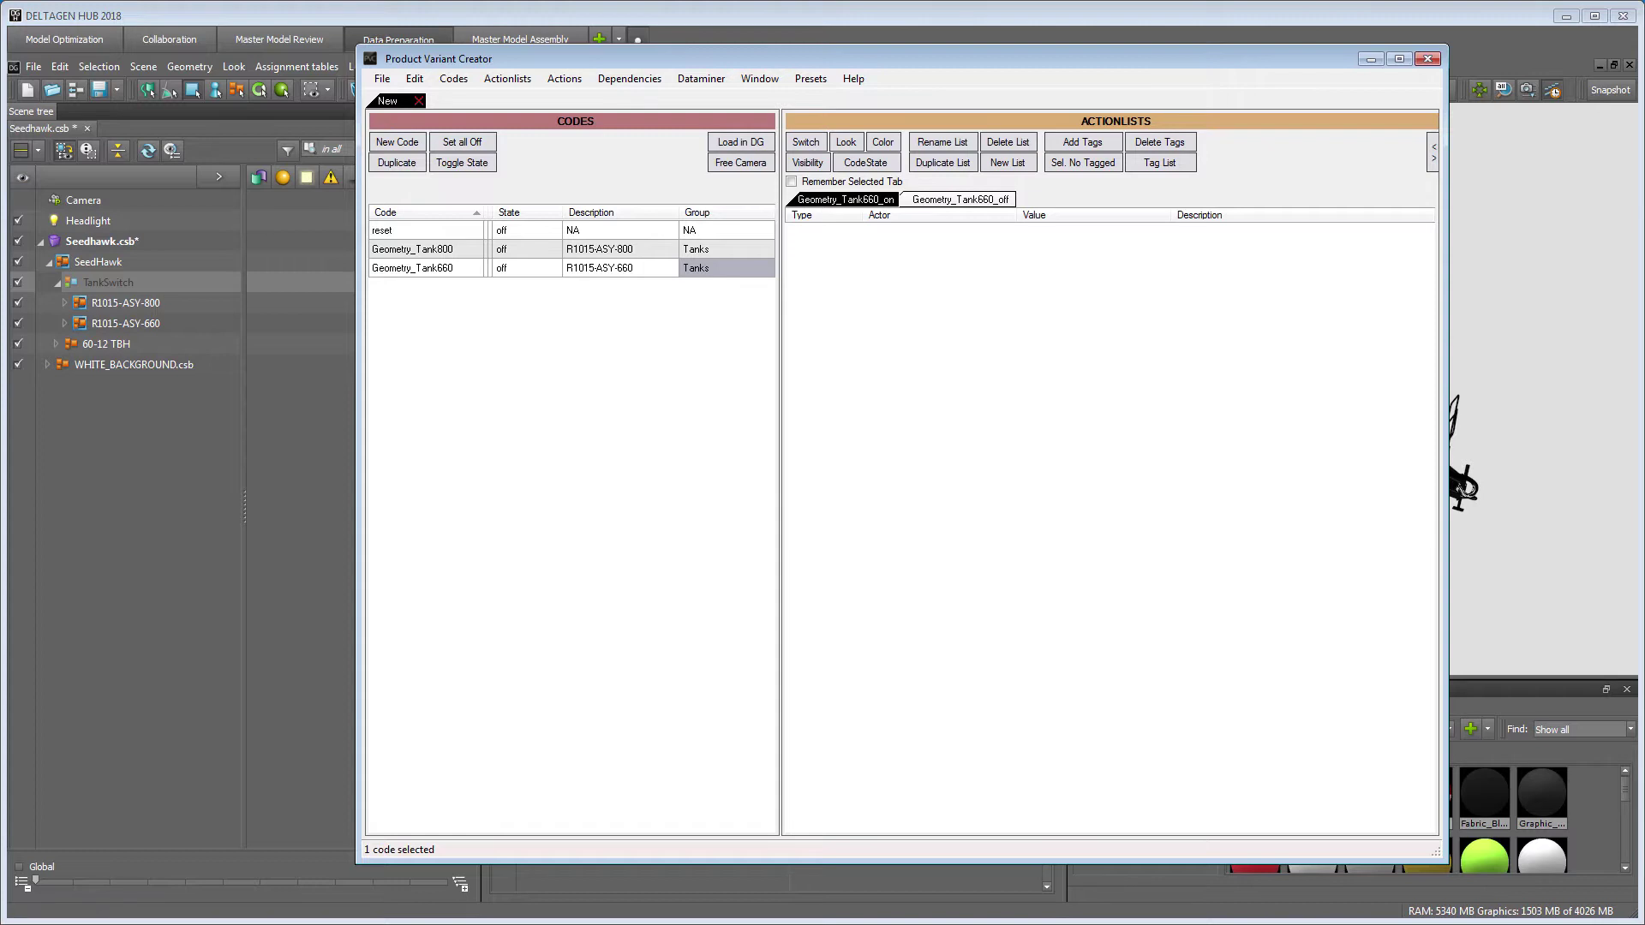
click(460, 249)
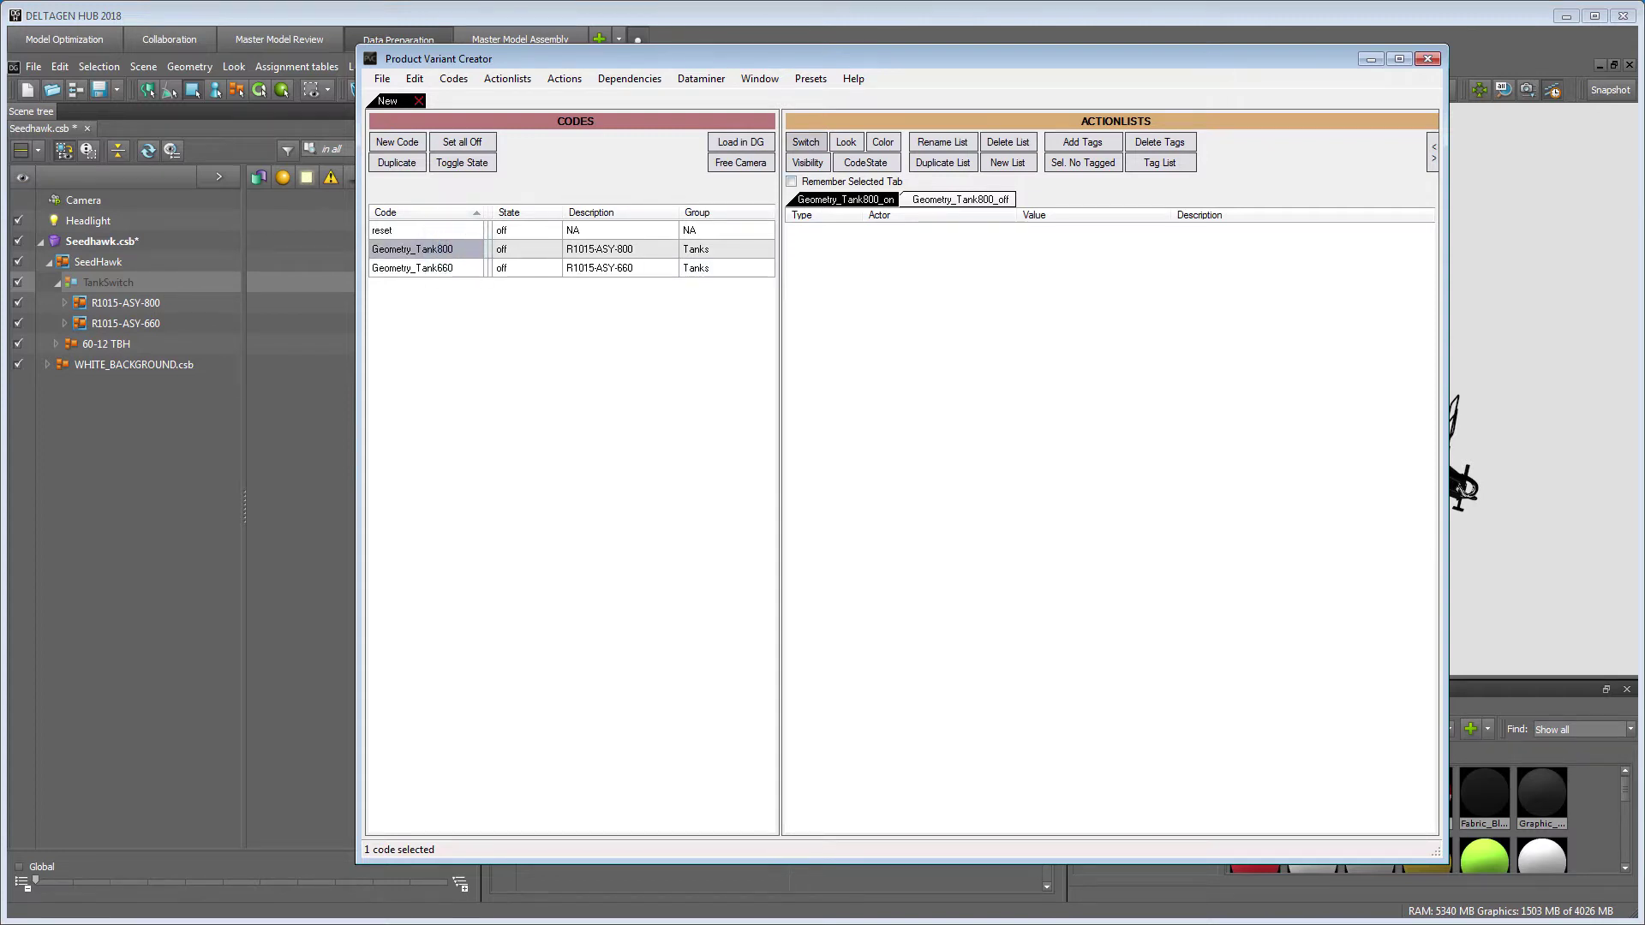
click(805, 142)
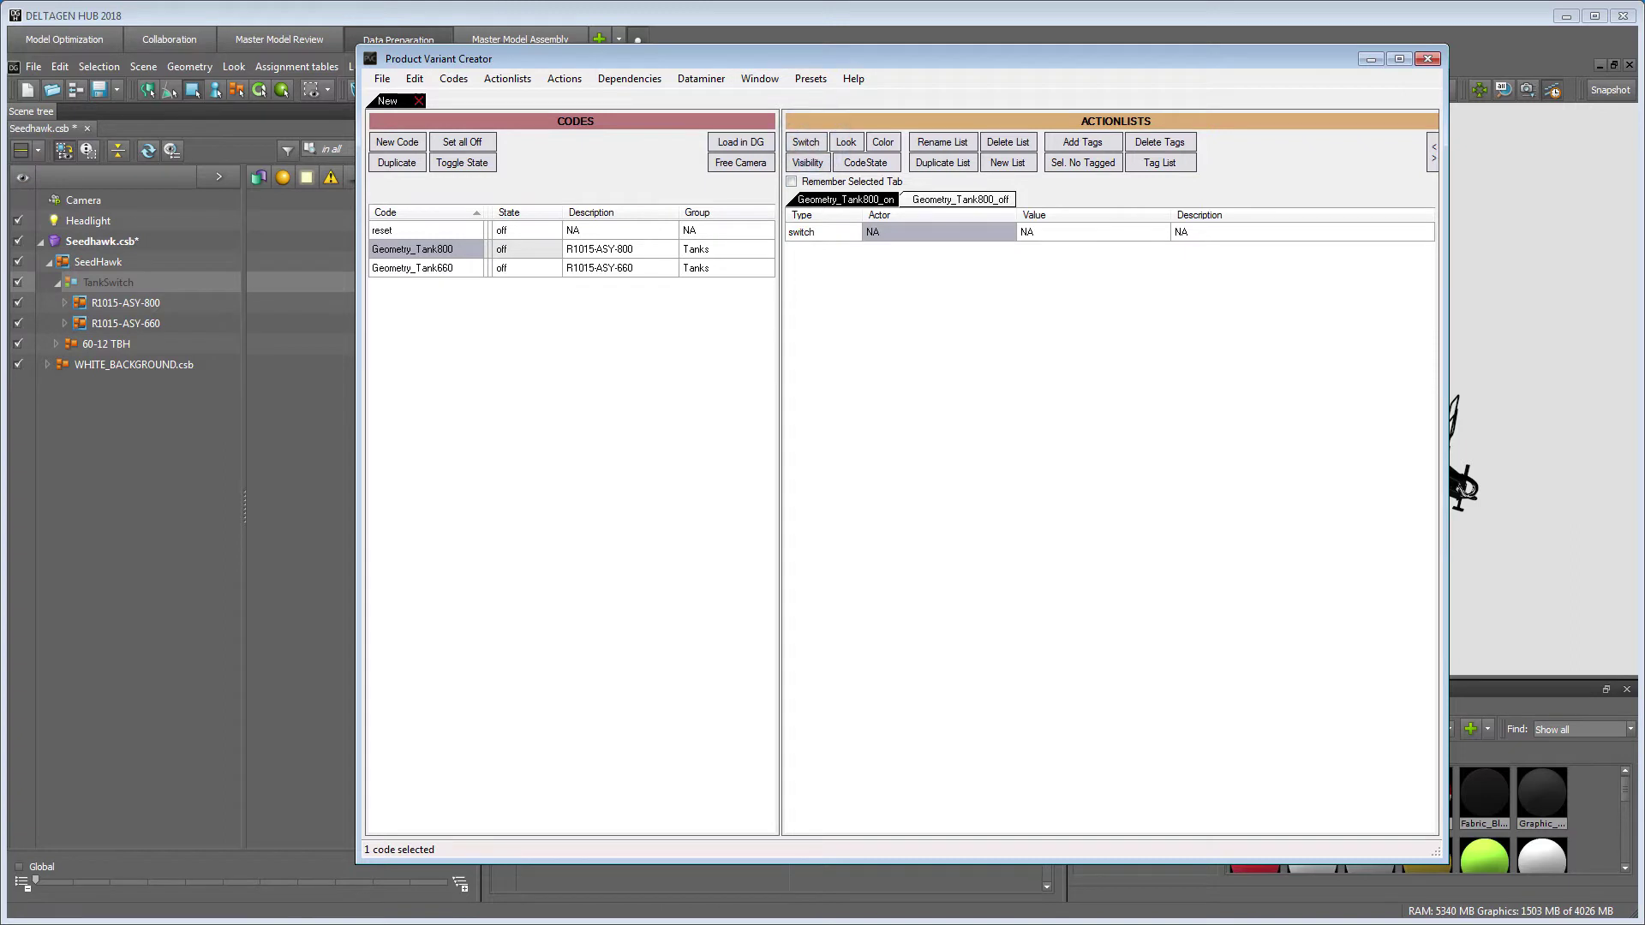
double_click(872, 229)
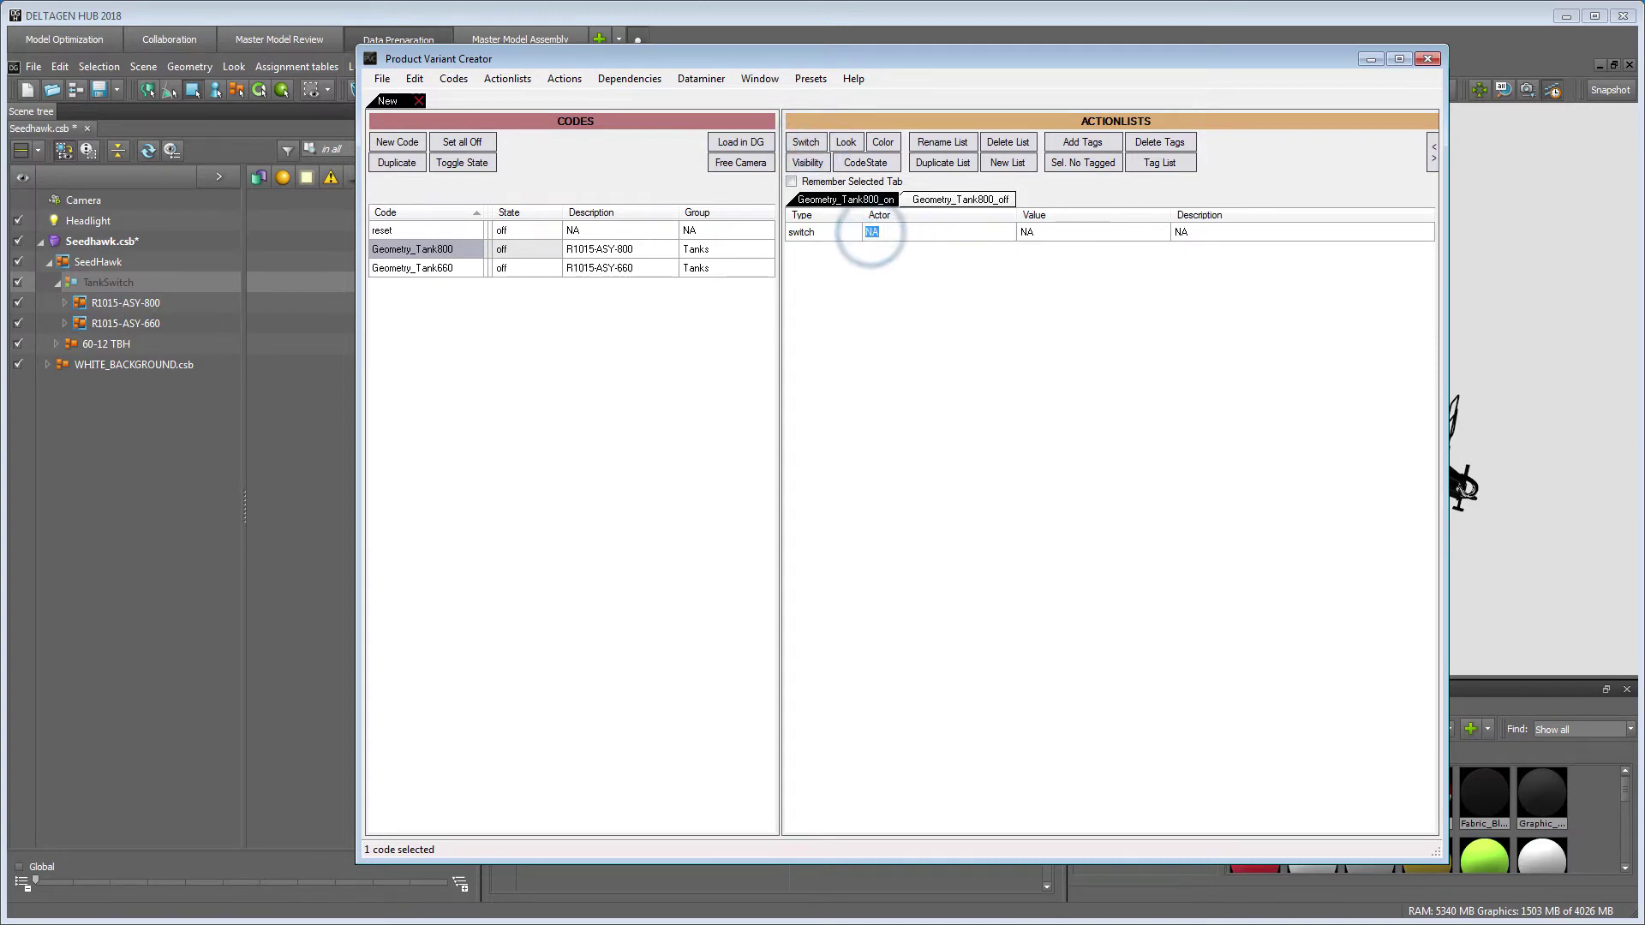
text(TankSwitch)
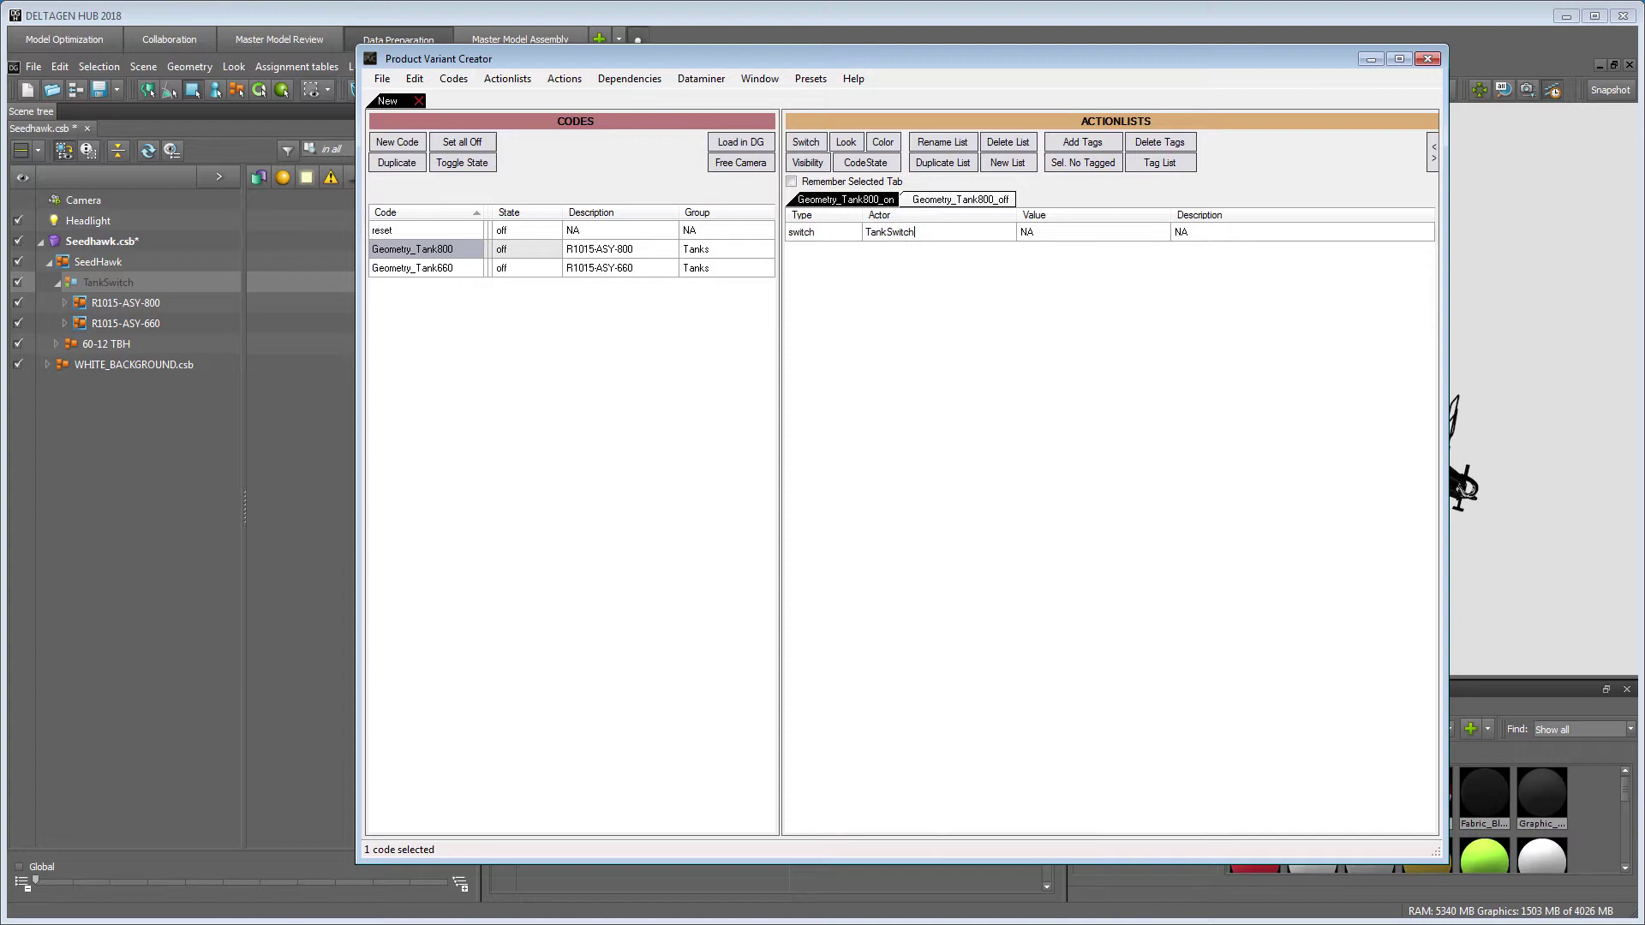
key(Return)
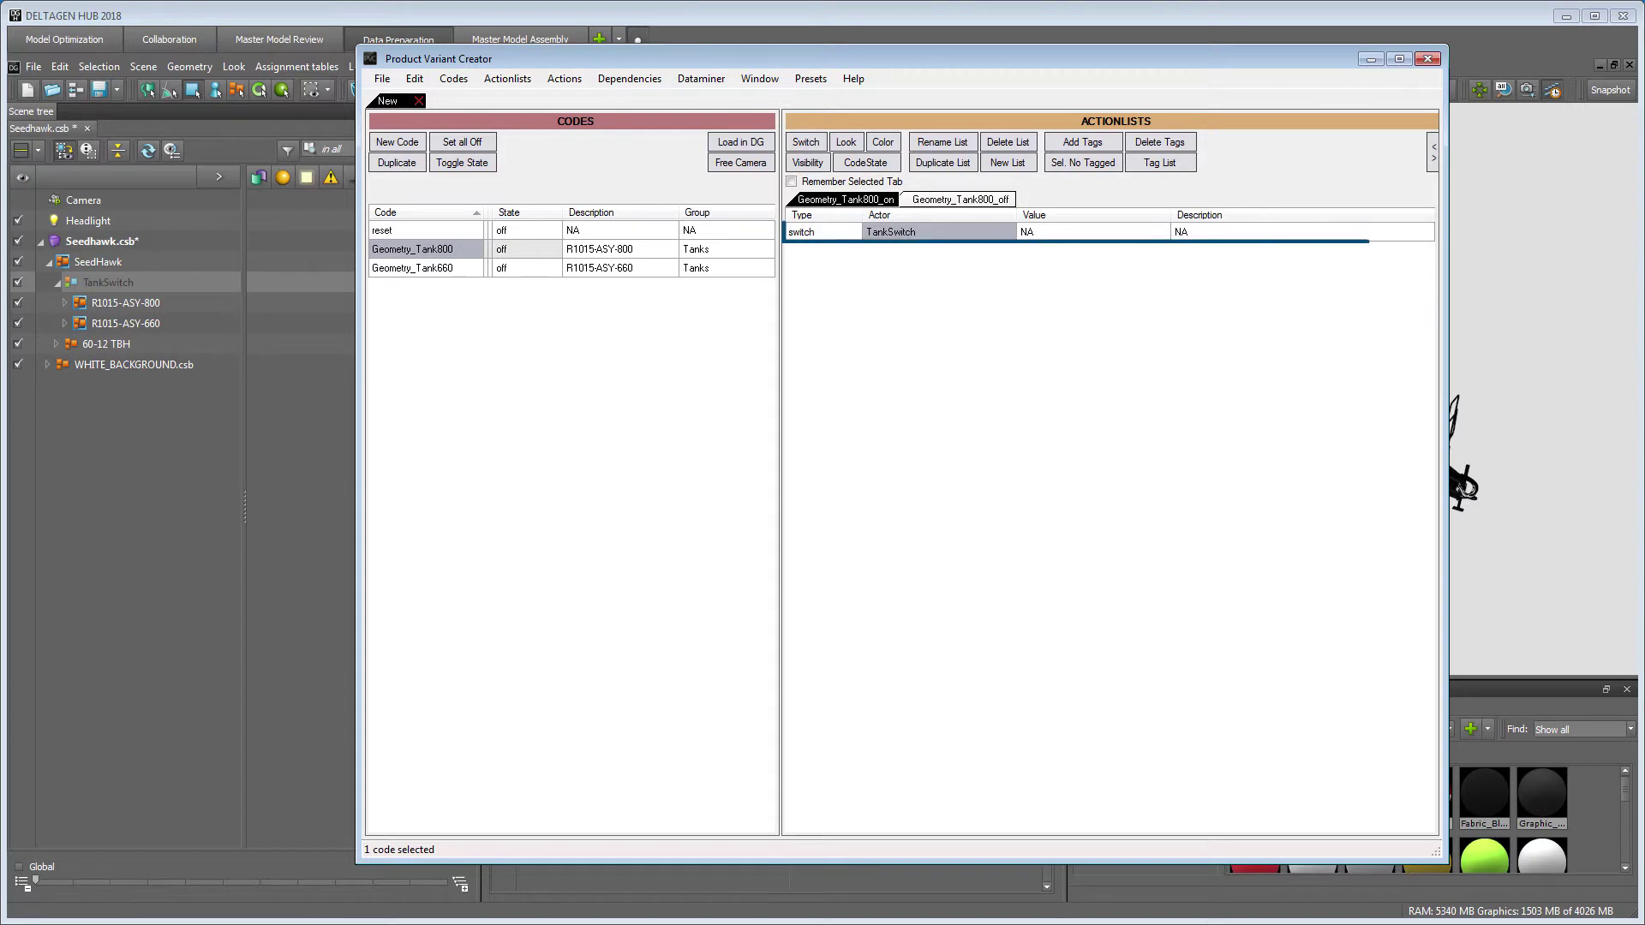
click(1027, 231)
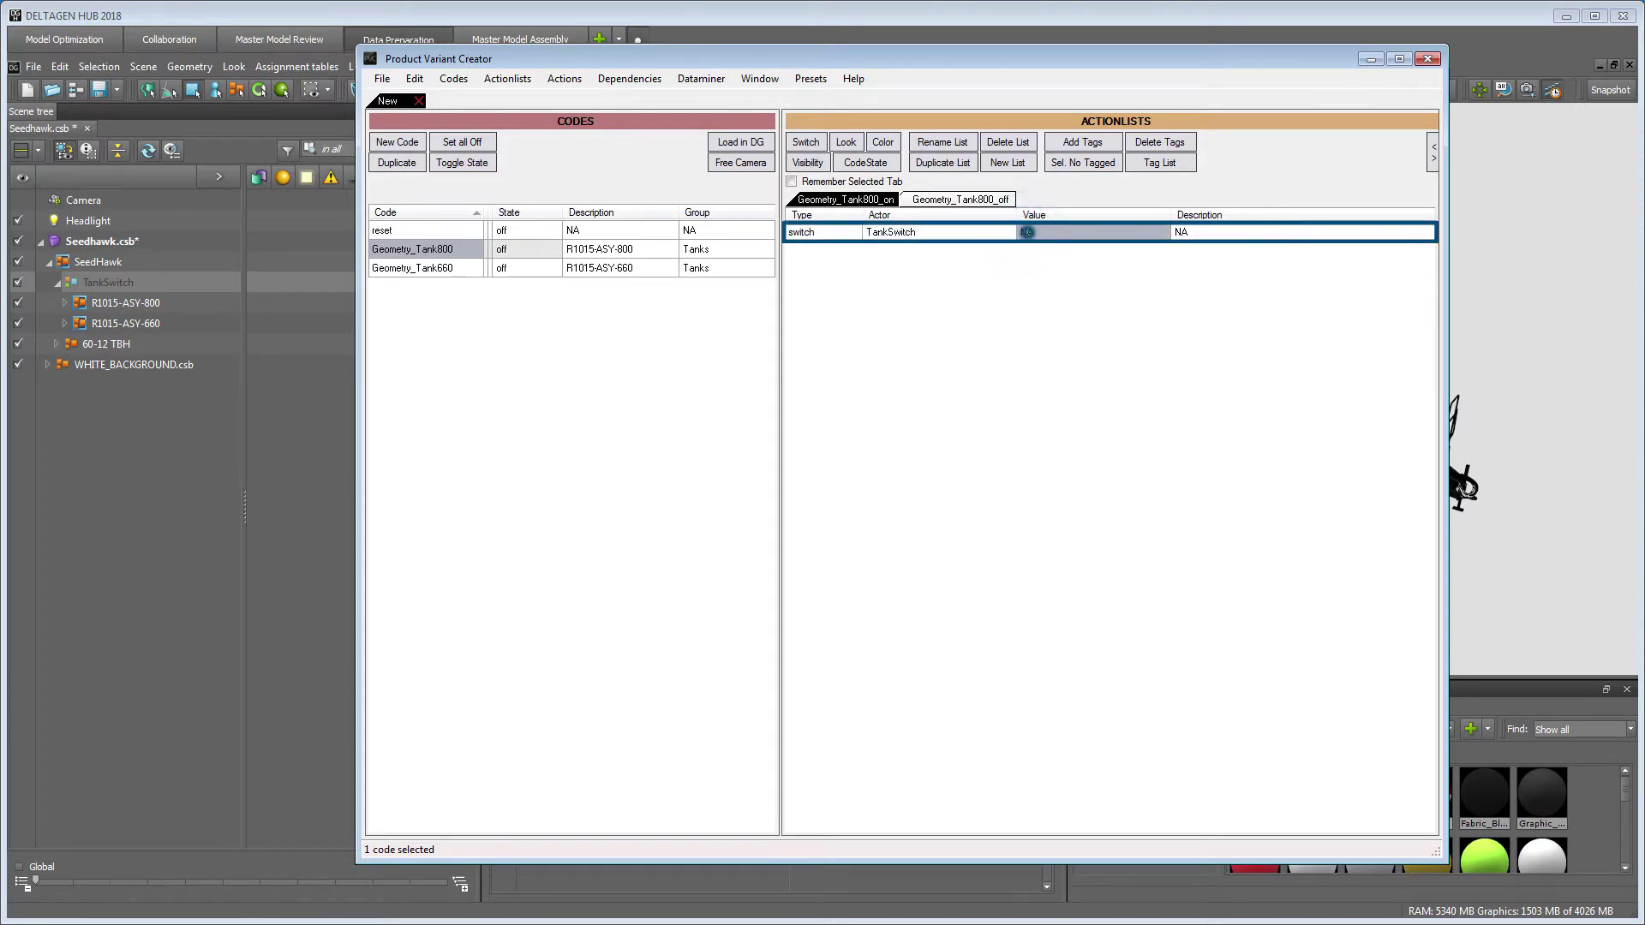
click(1027, 232)
text(0)
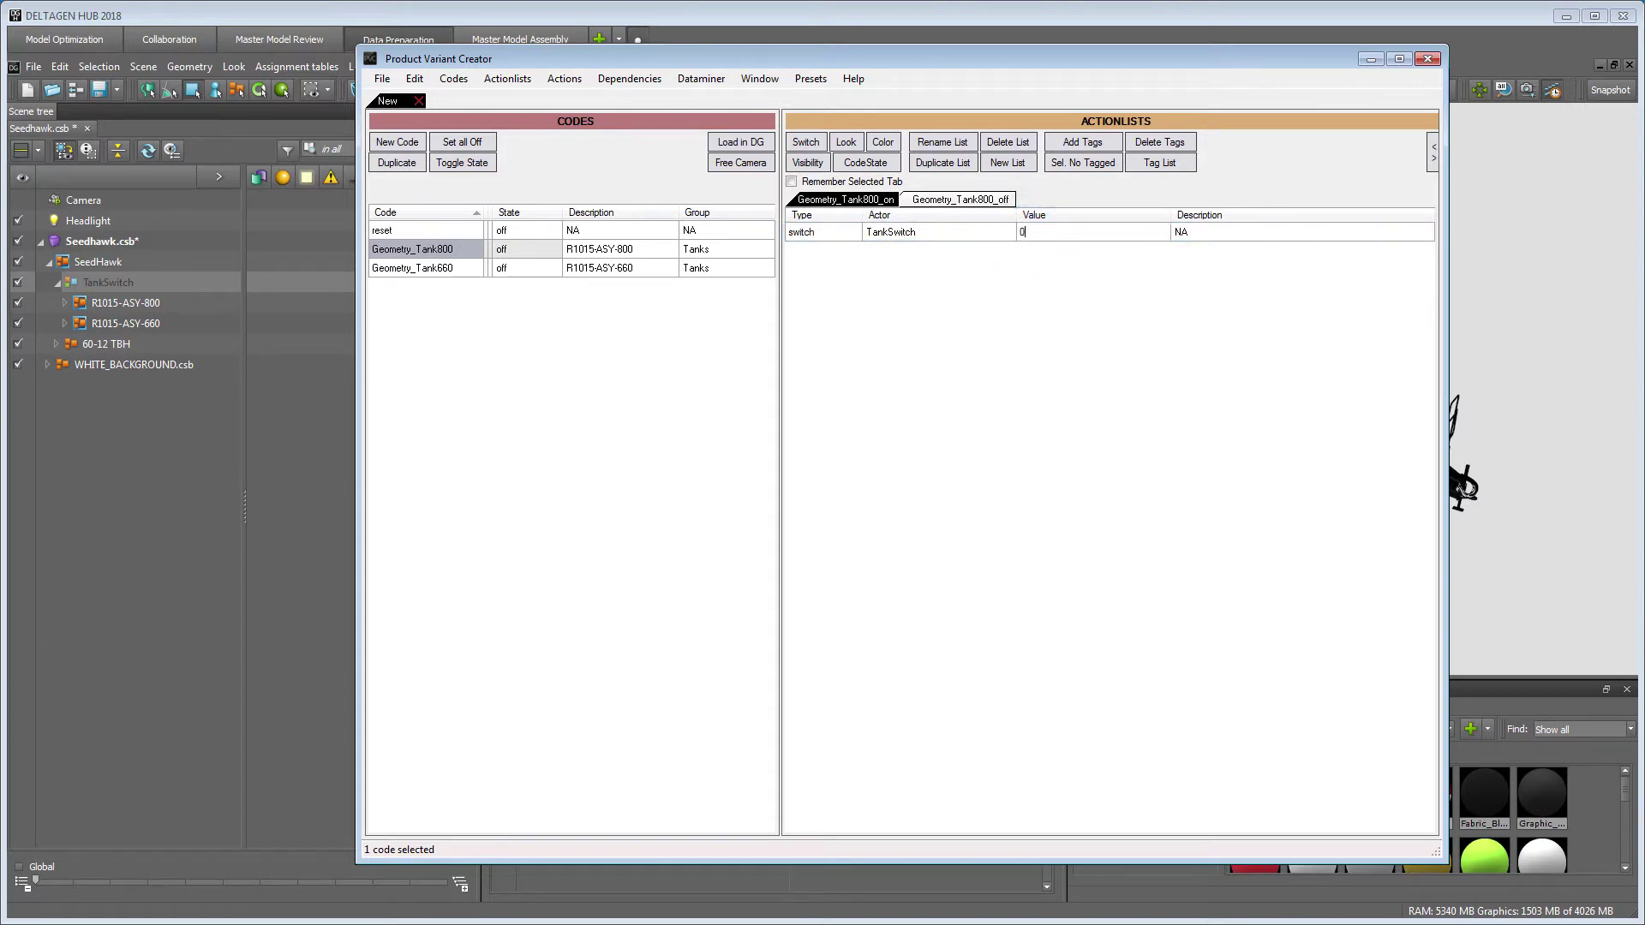
key(Return)
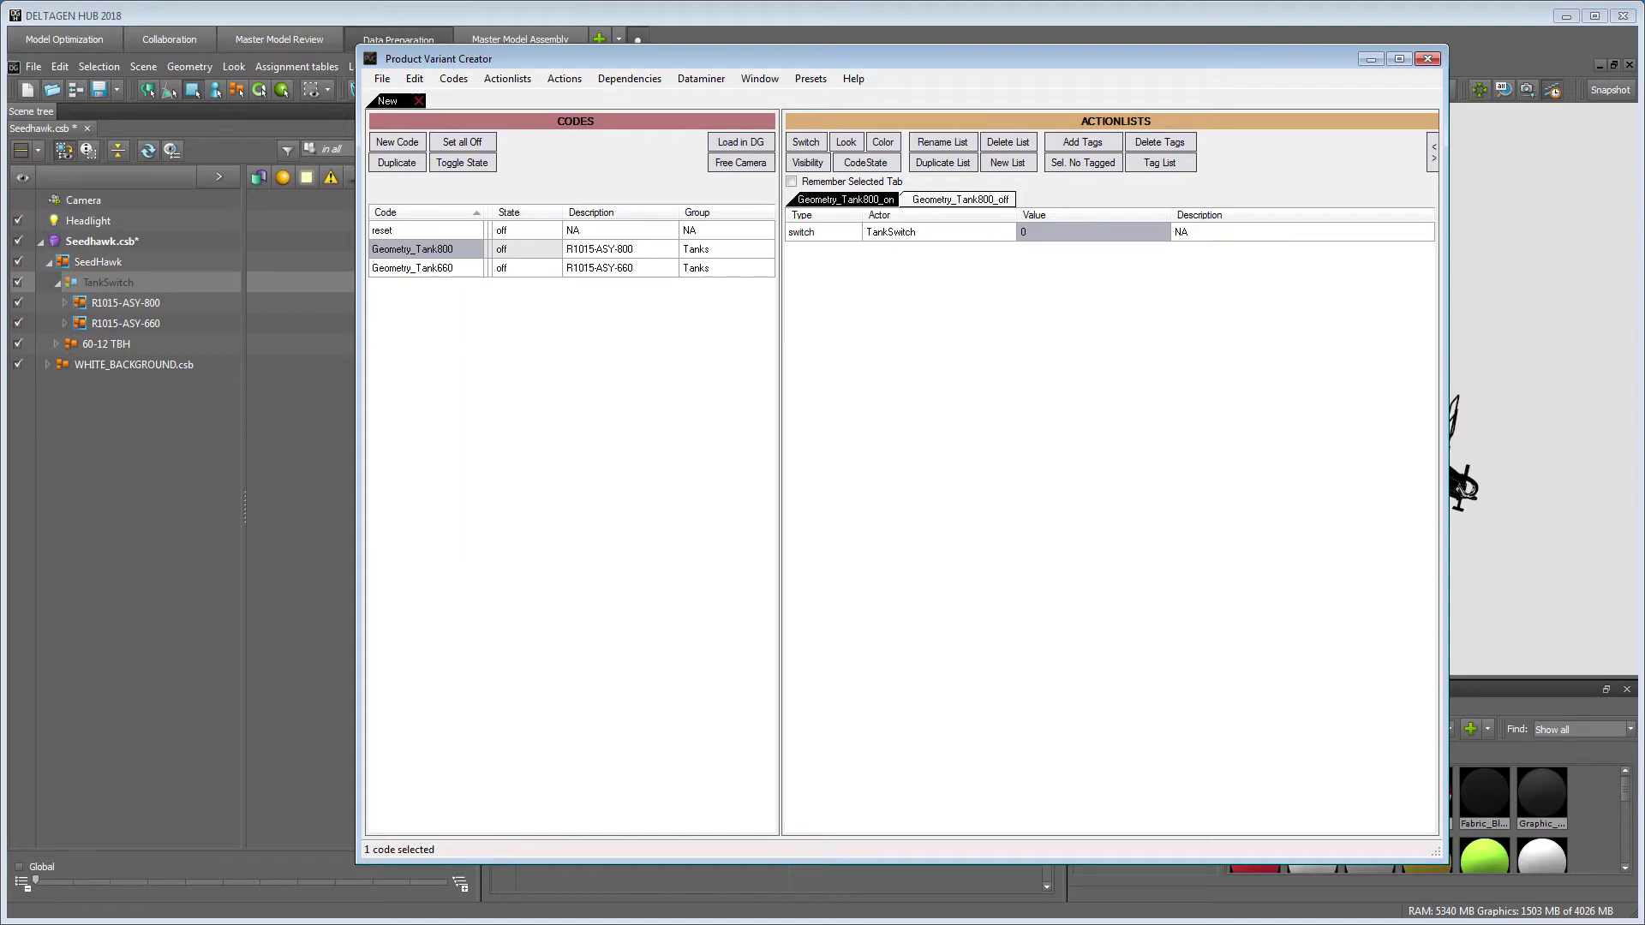
- Give Geometry_Tank660_on a switch action setting TankSwitch to value 1
click(429, 267)
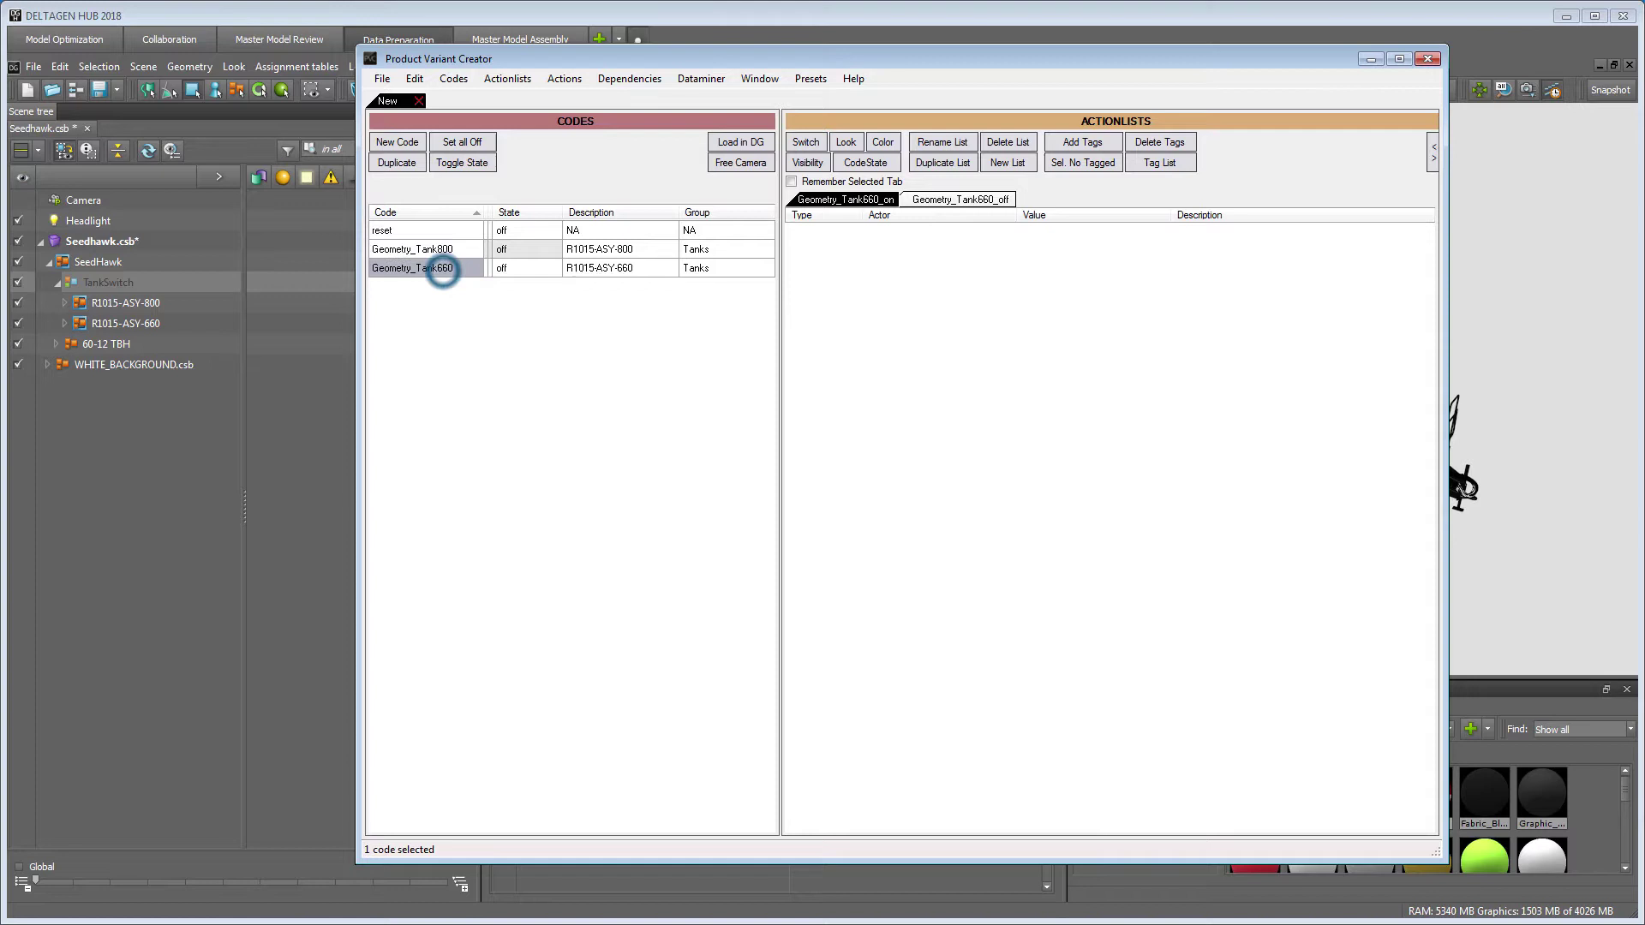
click(805, 142)
click(876, 231)
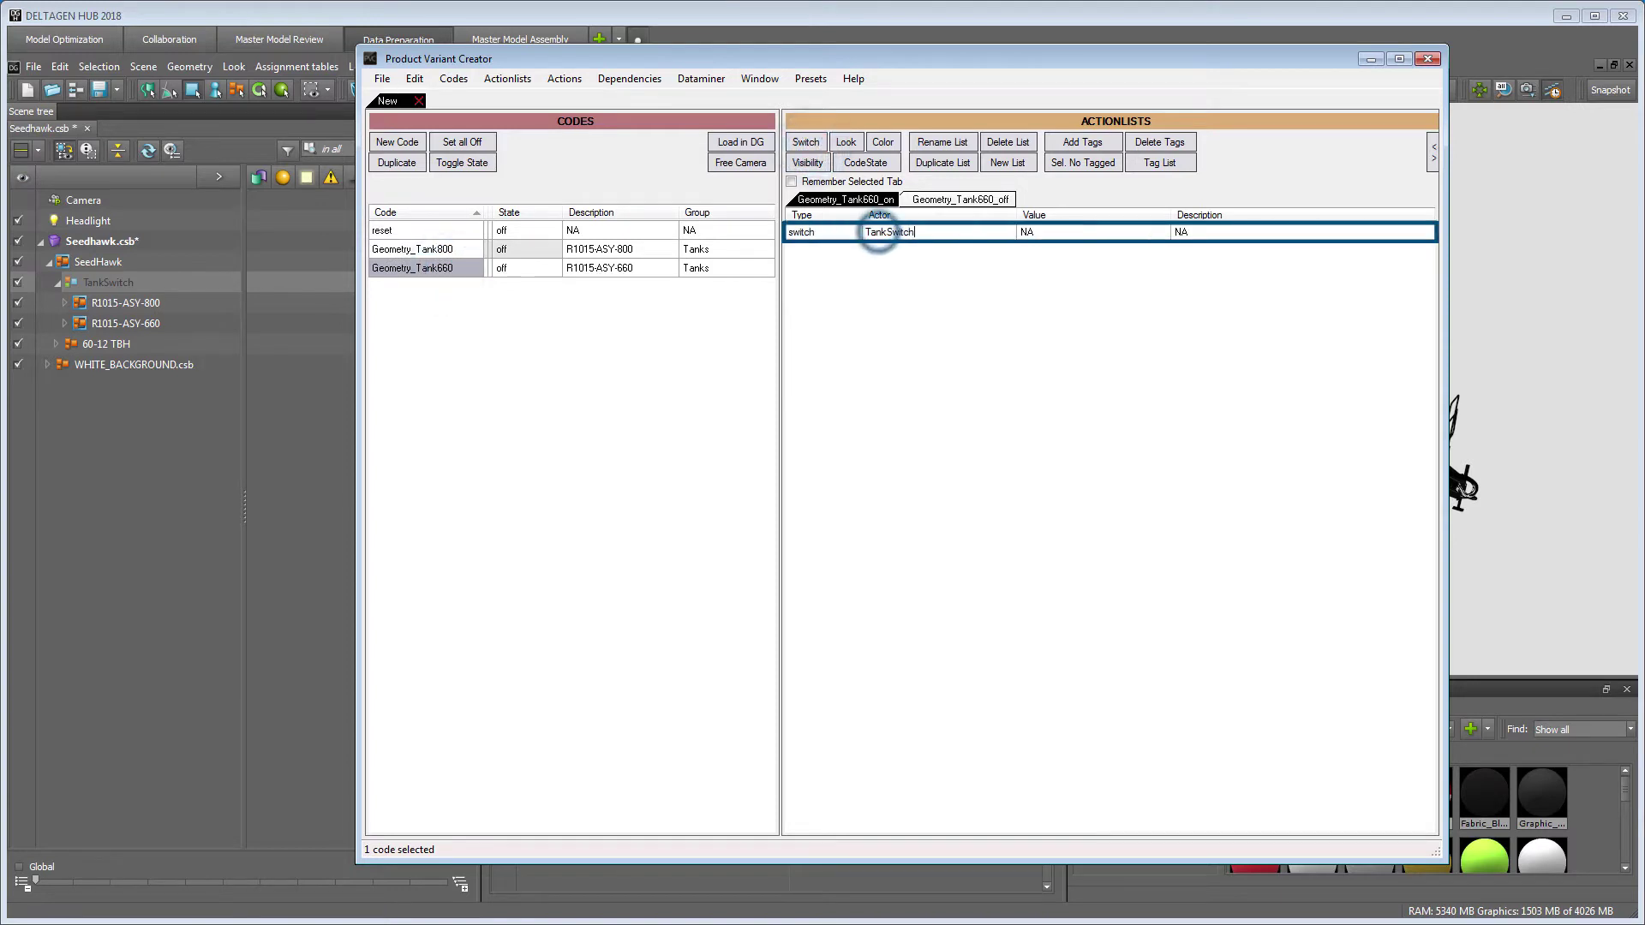
click(854, 247)
click(1029, 233)
double_click(1029, 232)
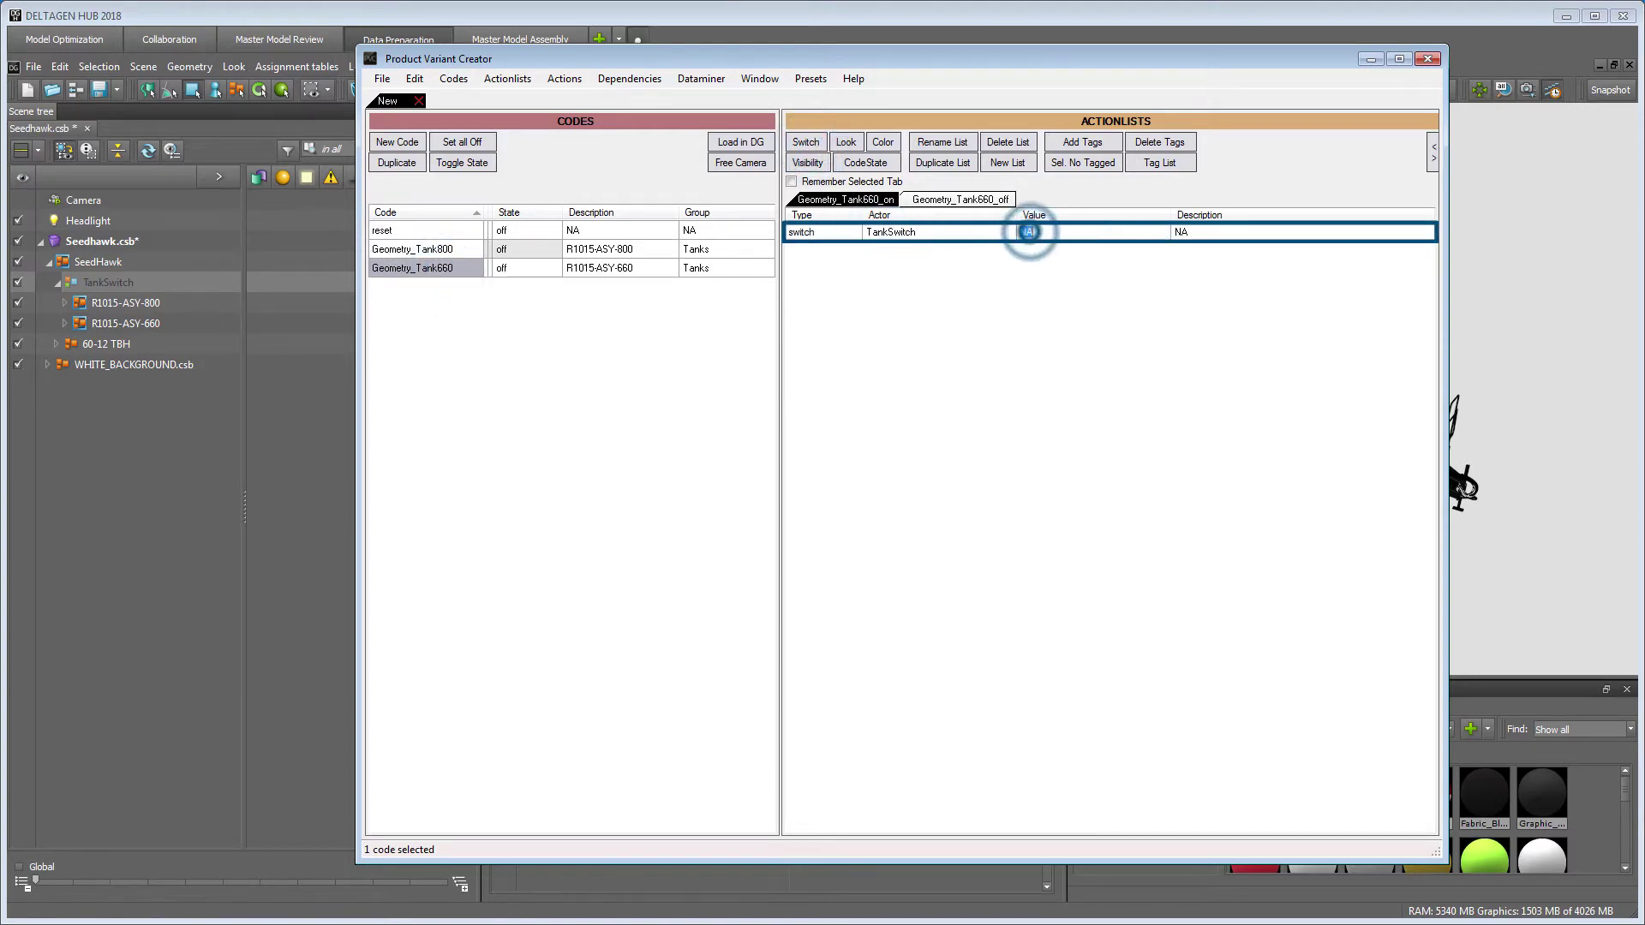
text(1)
key(Return)
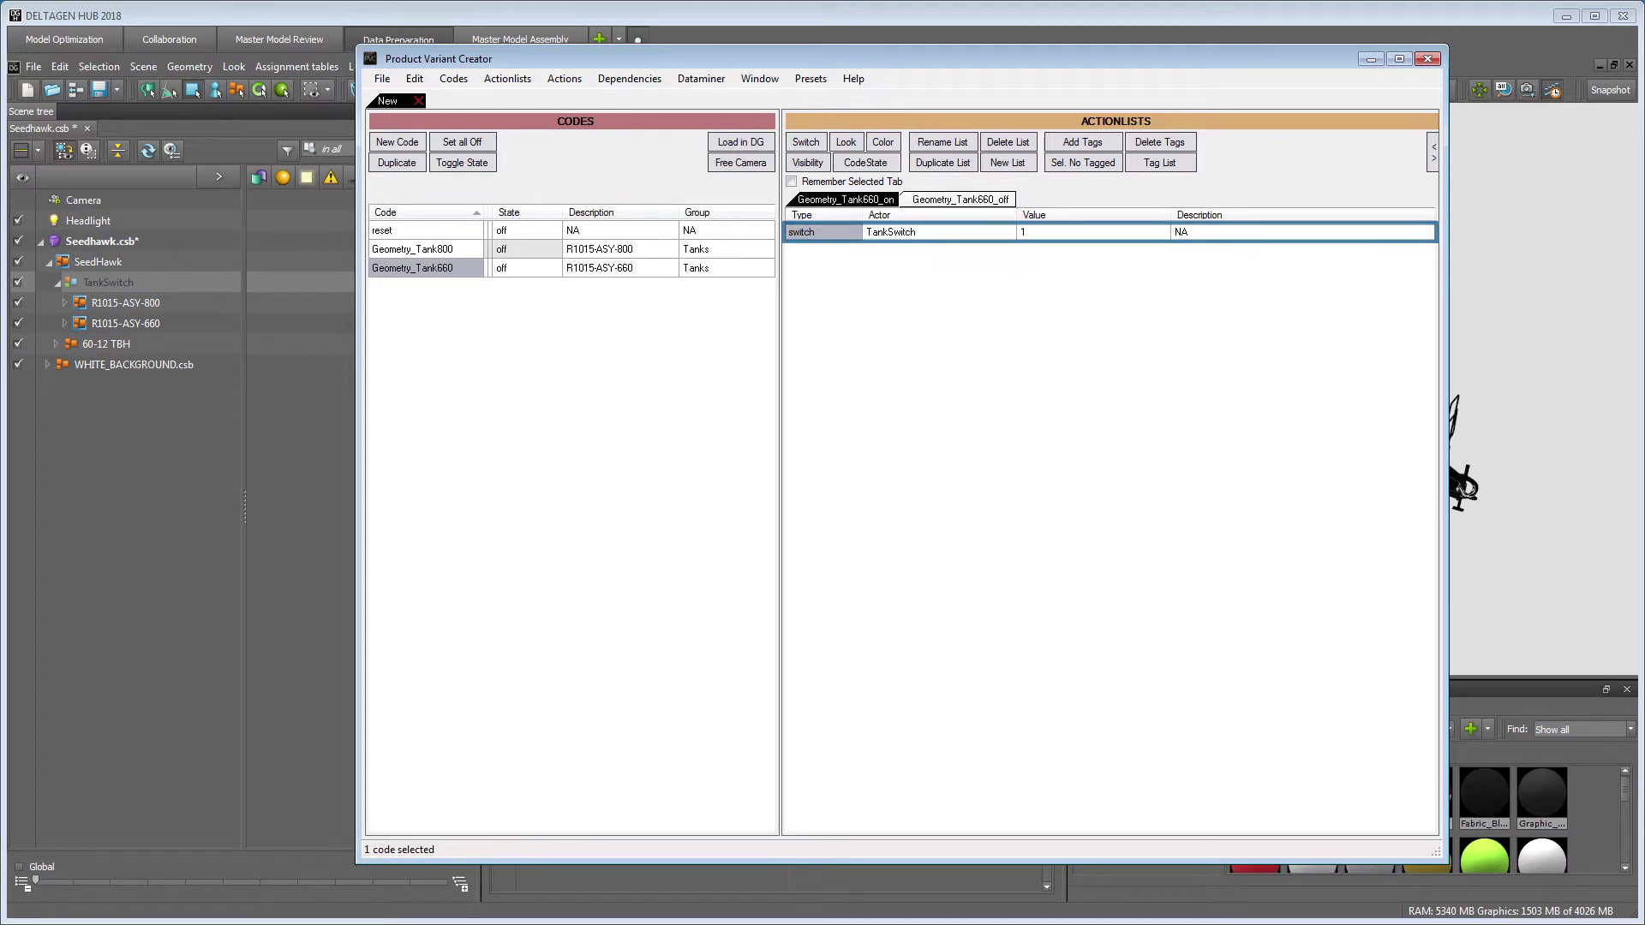
- Save as SeedHawk_PVC.xml, replacing the existing file, then load it into DeltaGen
click(382, 79)
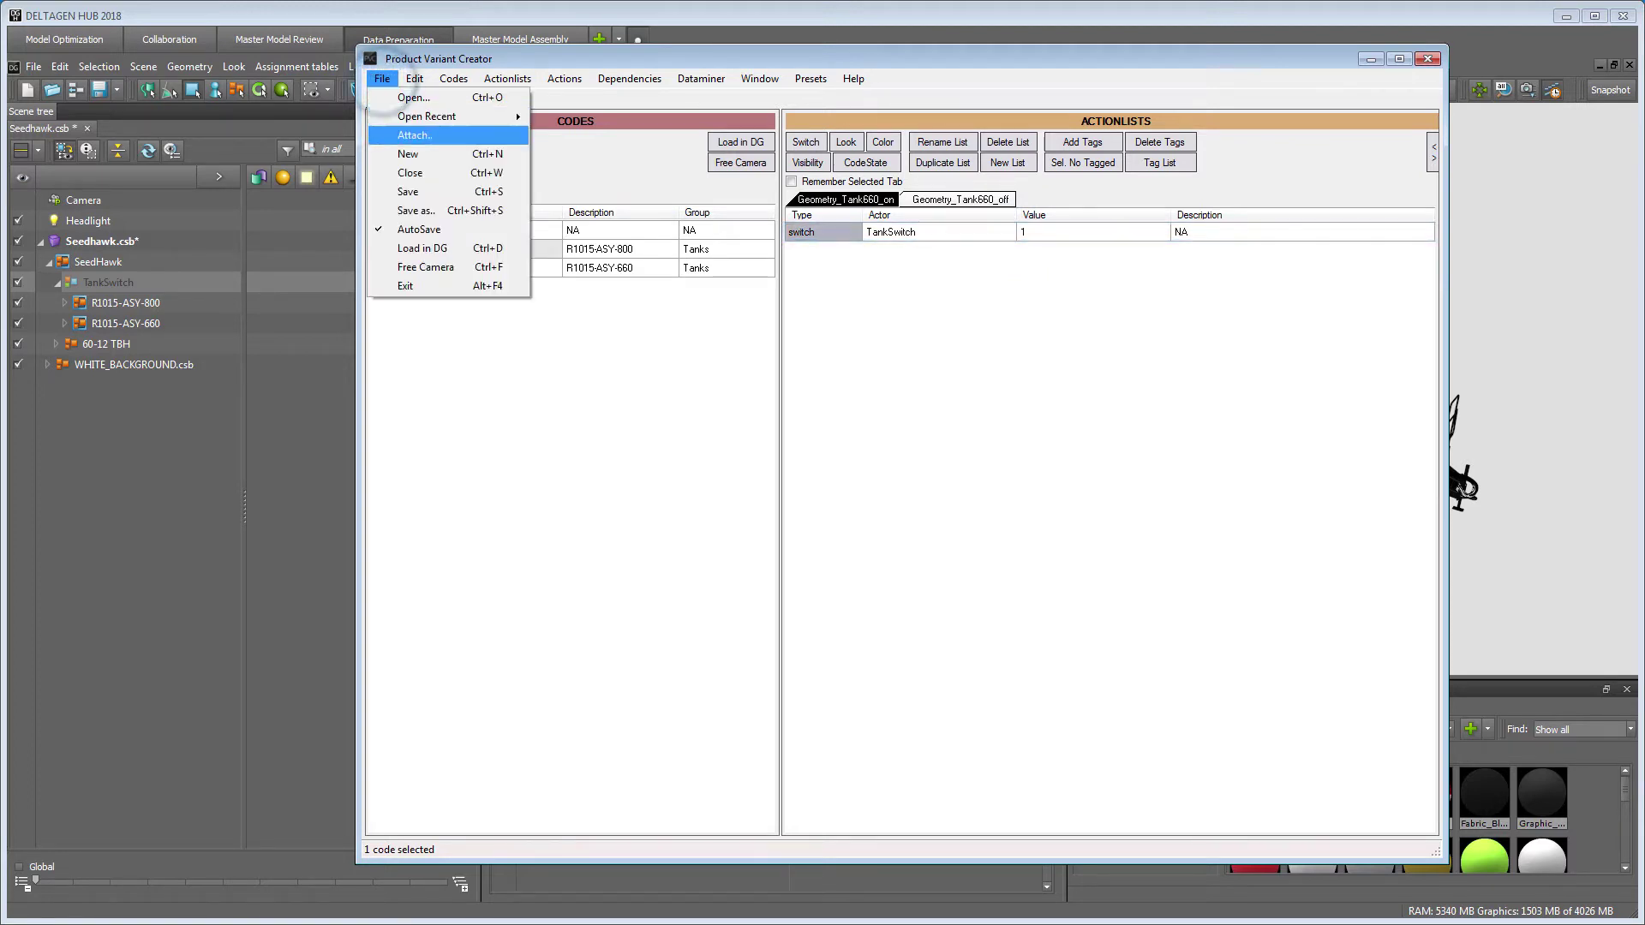
click(416, 210)
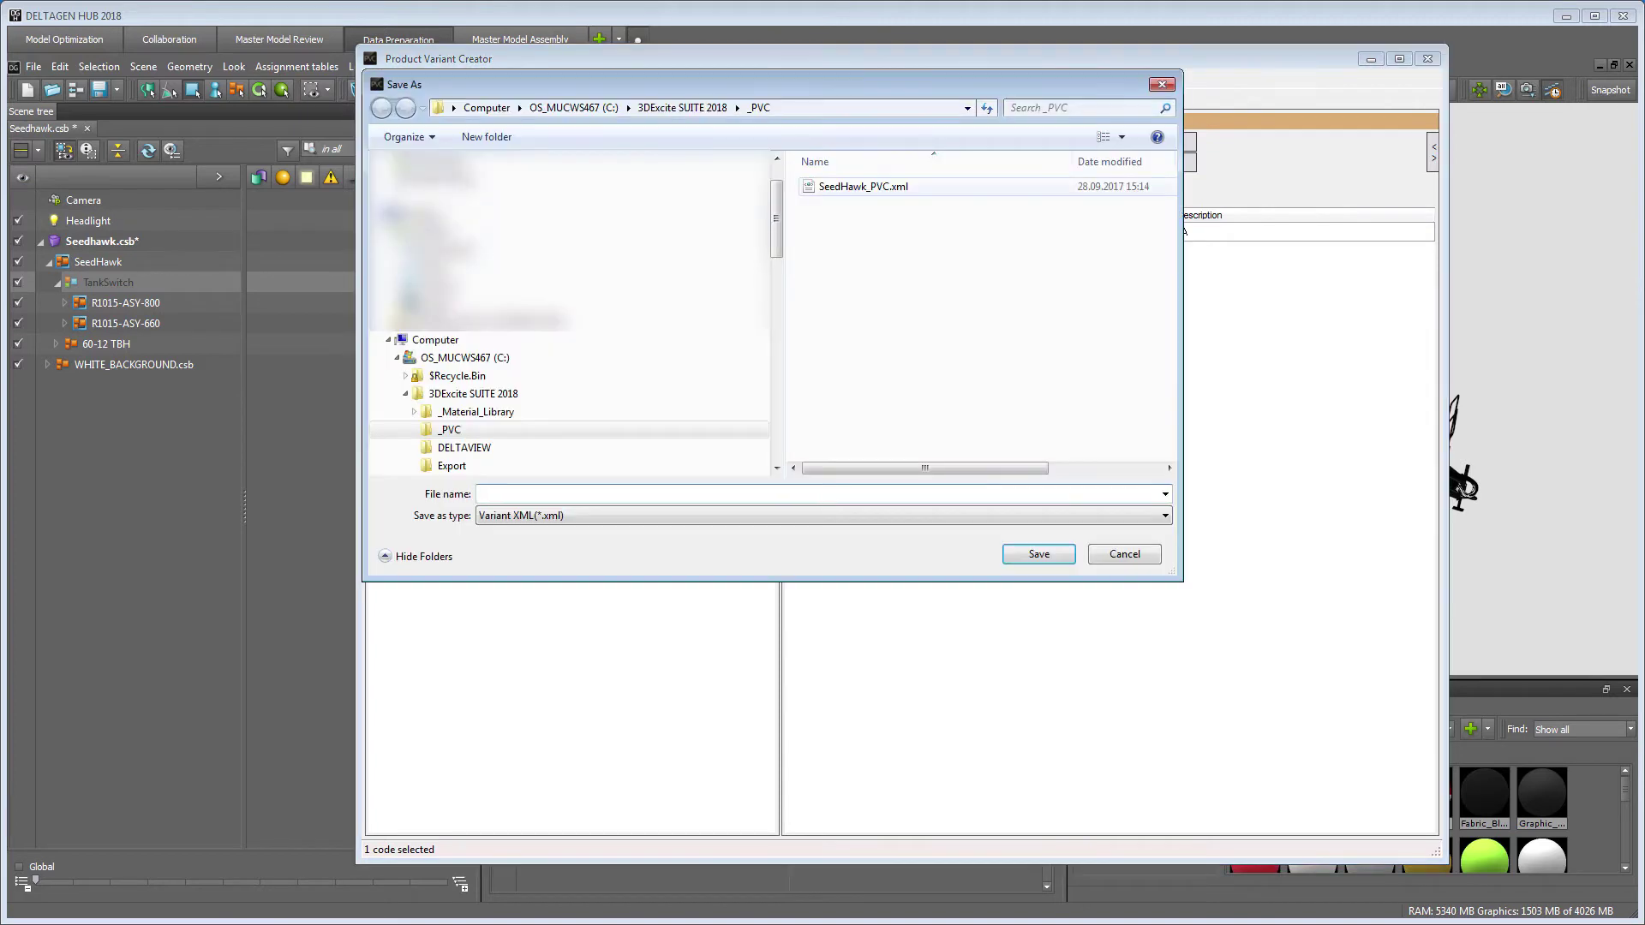
click(867, 187)
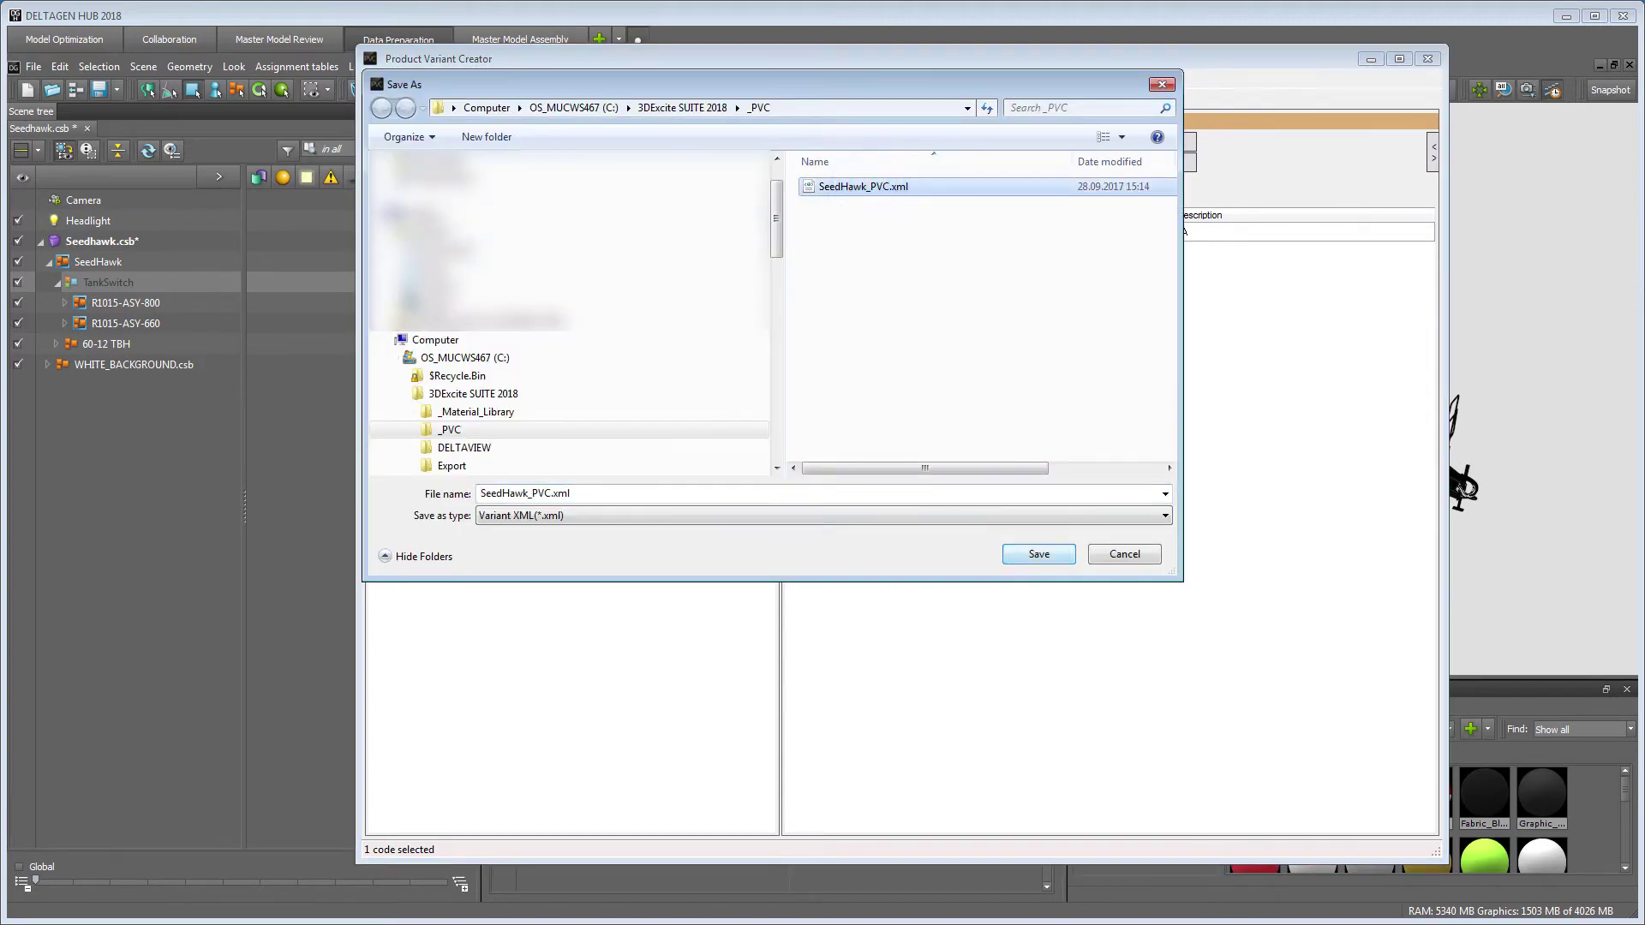
click(1038, 553)
click(872, 514)
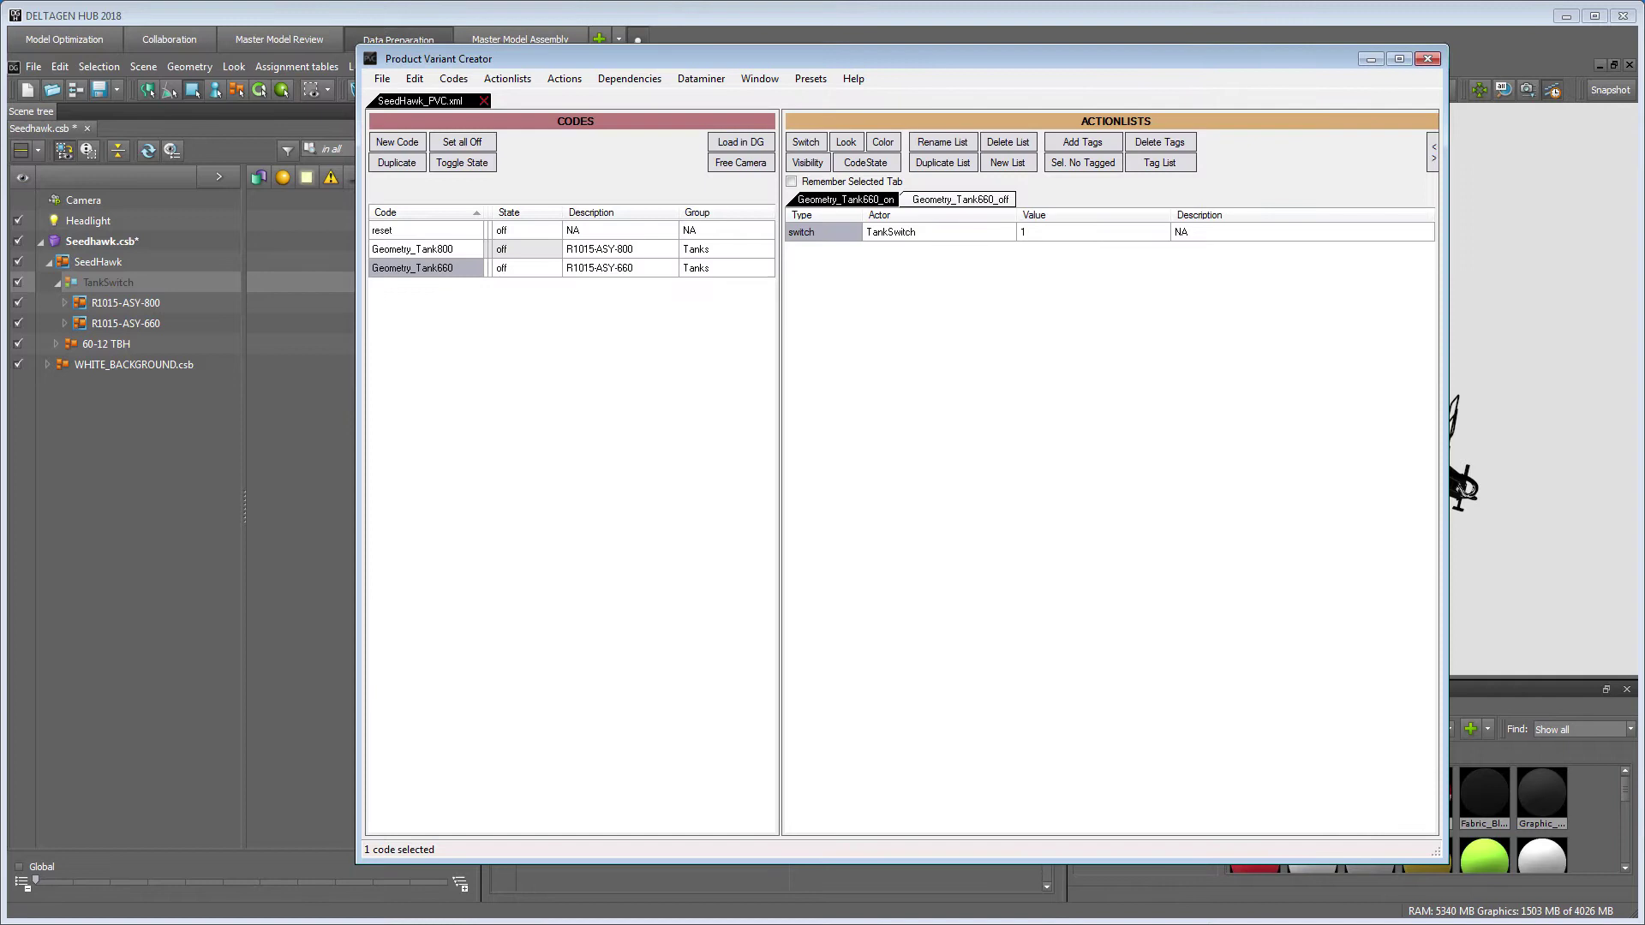
click(740, 141)
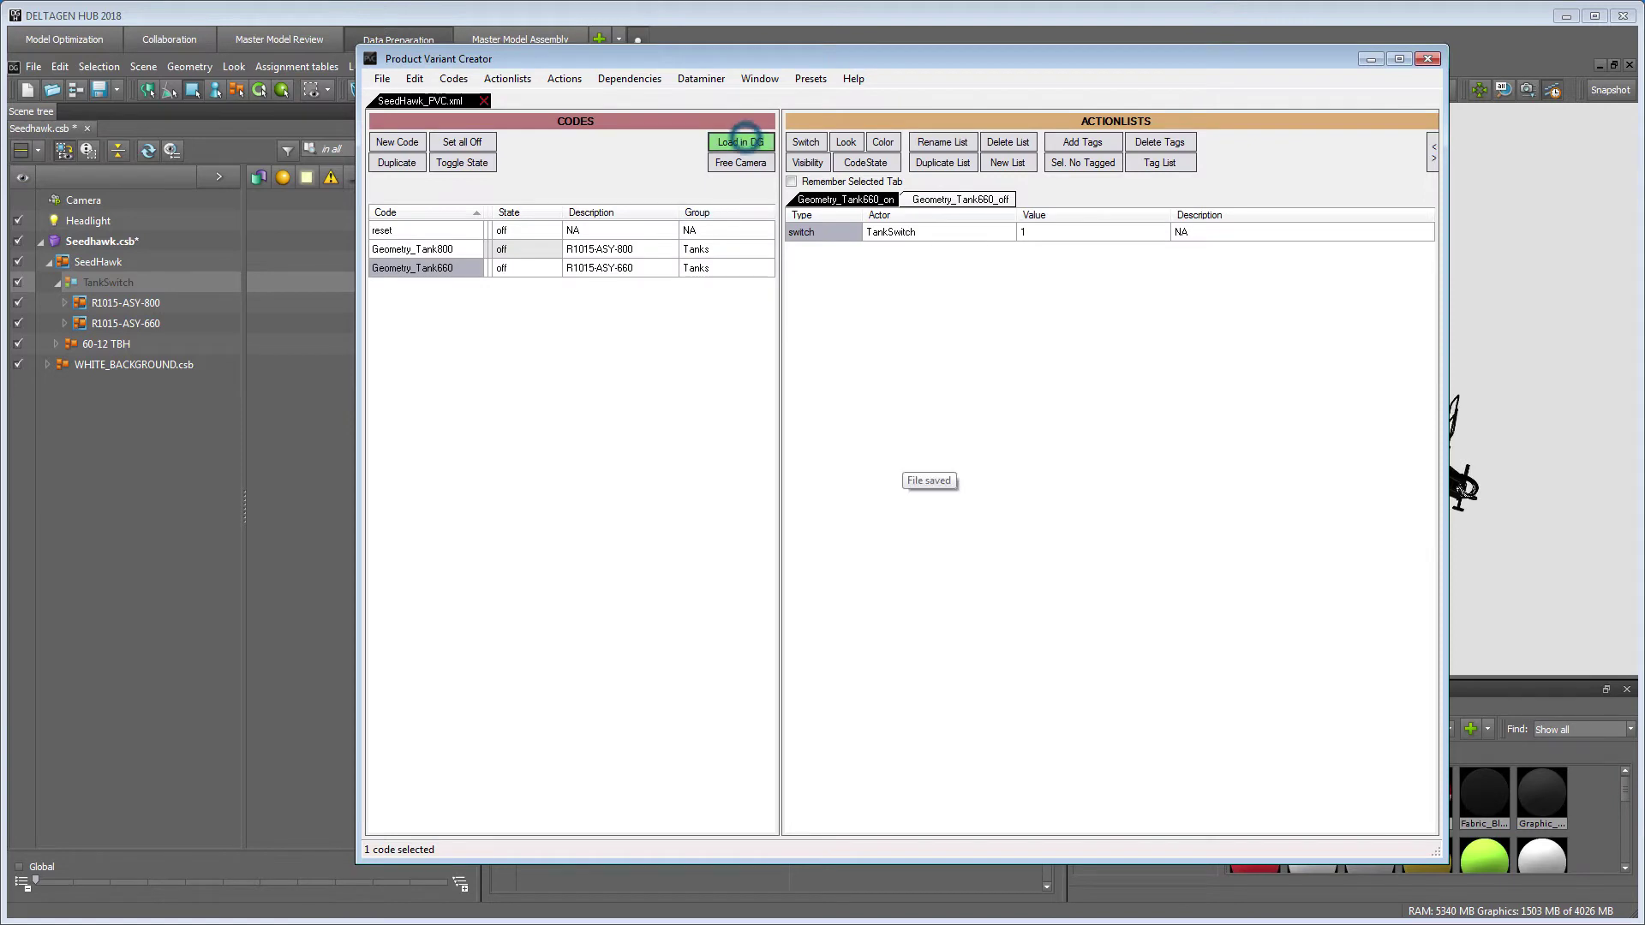
- Check the loaded sets in the Variant manager, then switch the tank variant from 800 to 660
click(499, 67)
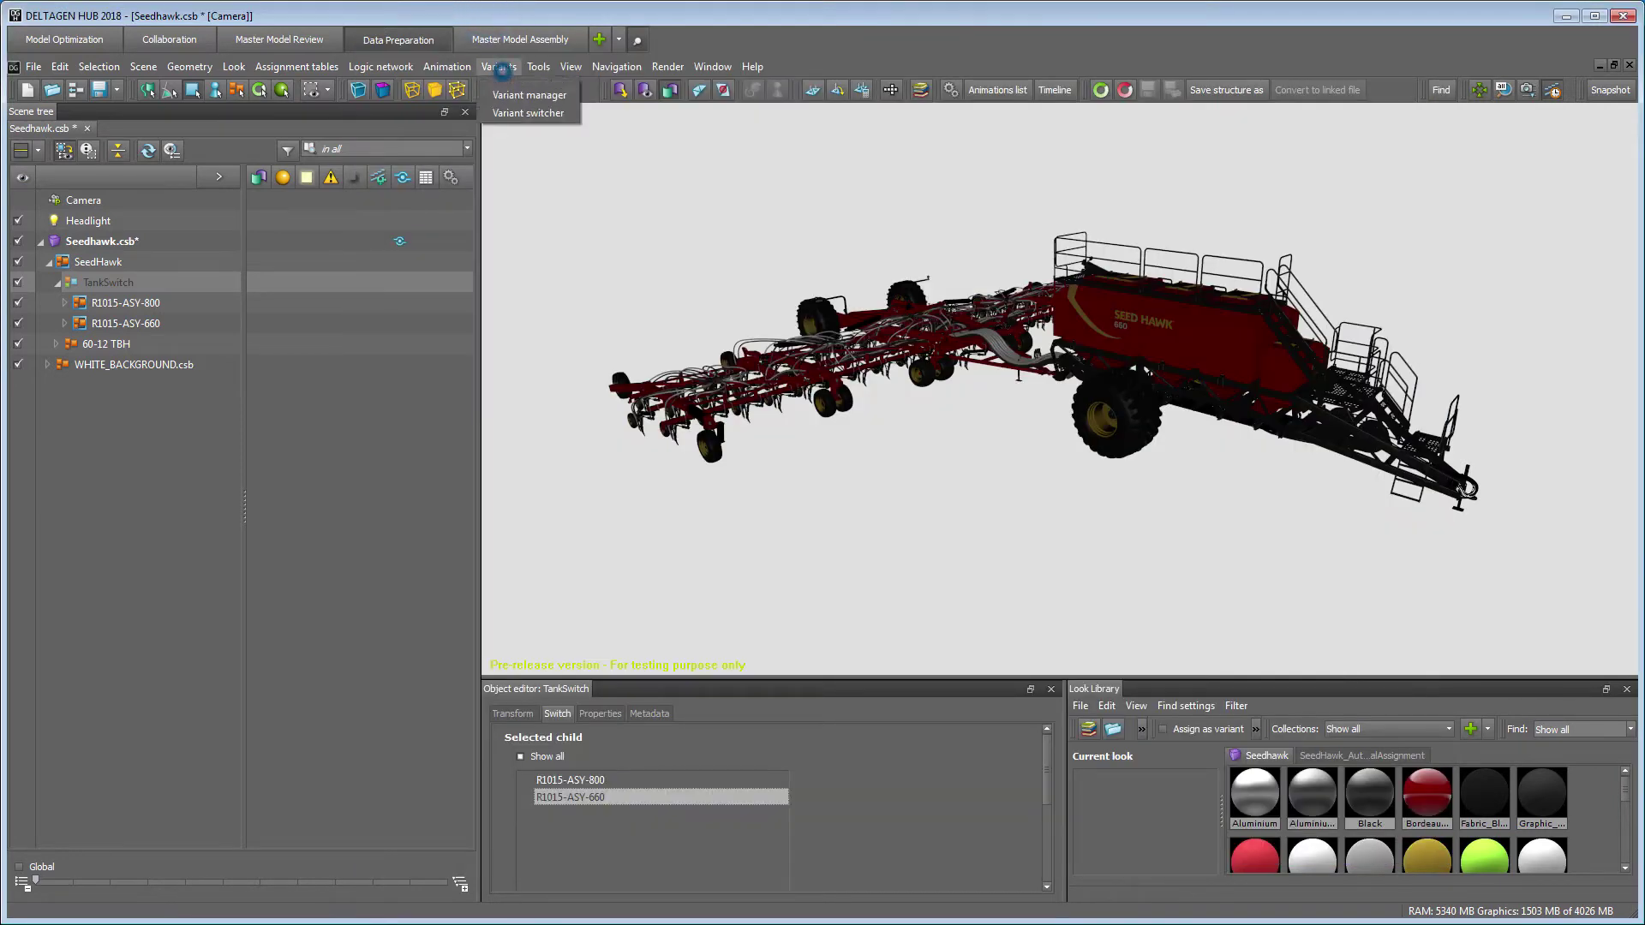
click(529, 95)
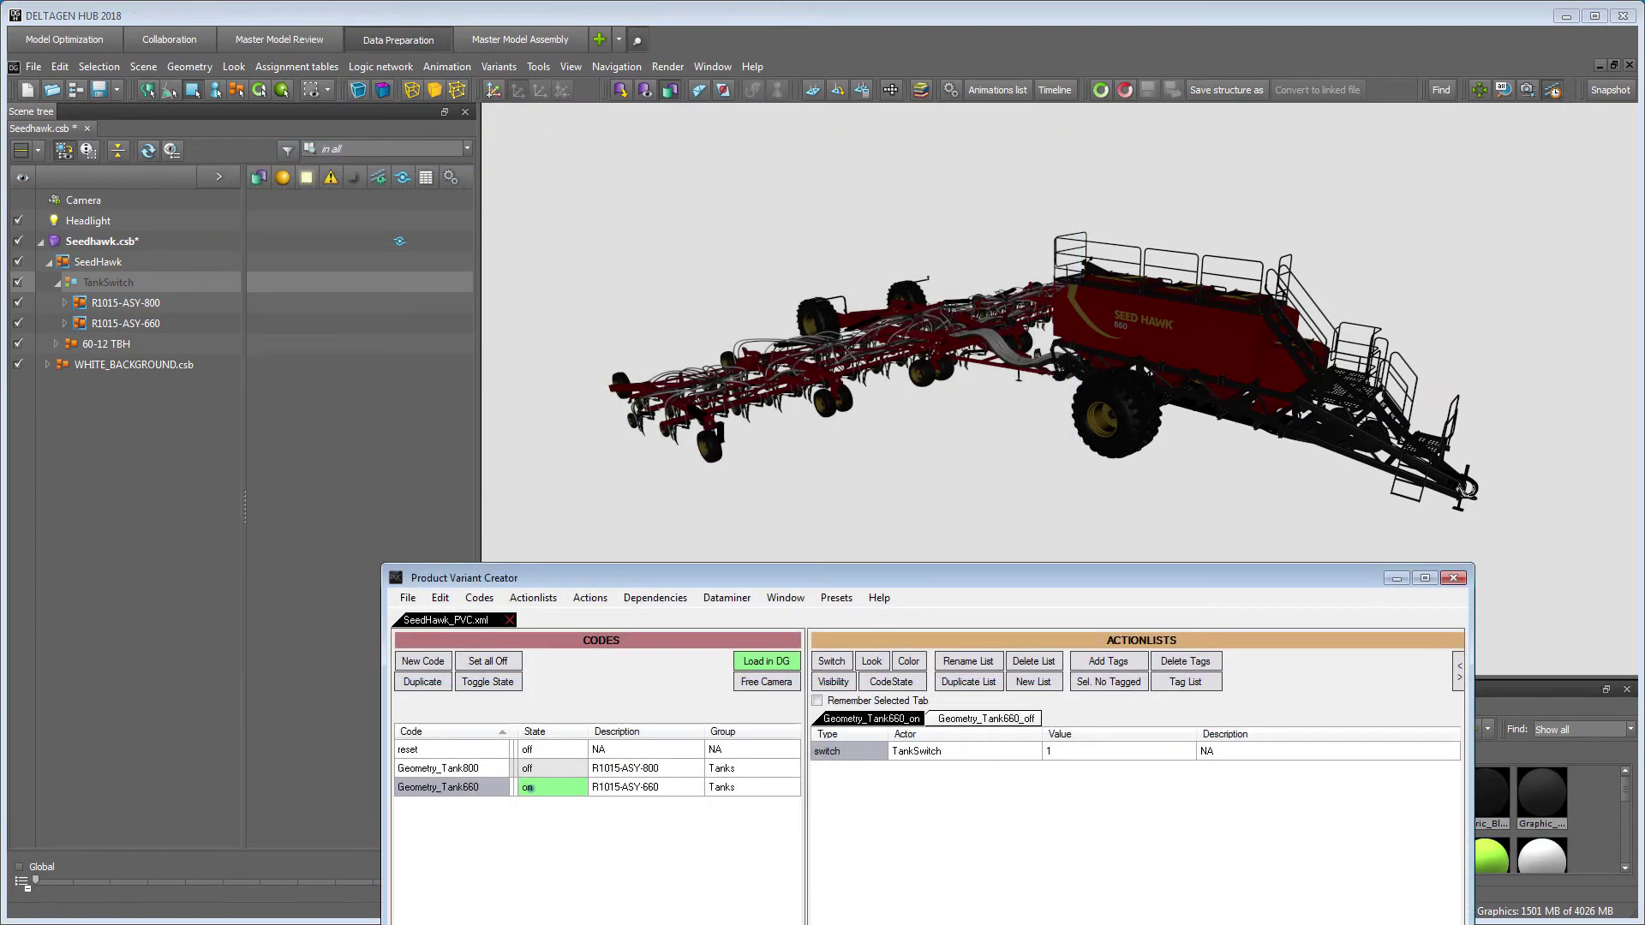
click(530, 787)
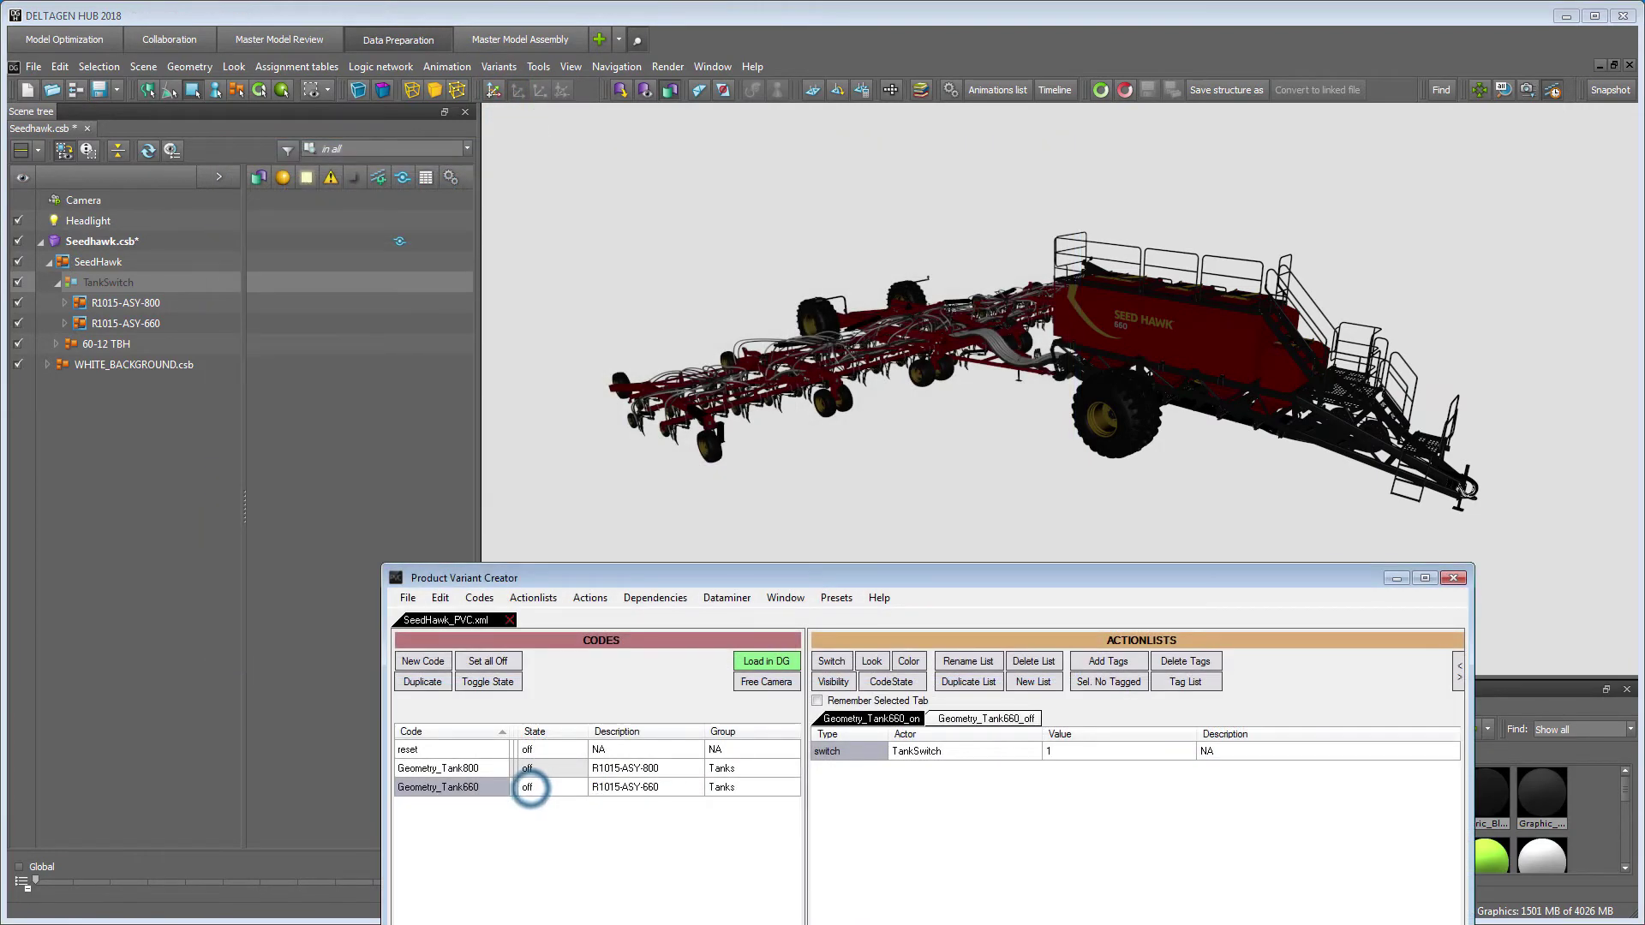
click(529, 769)
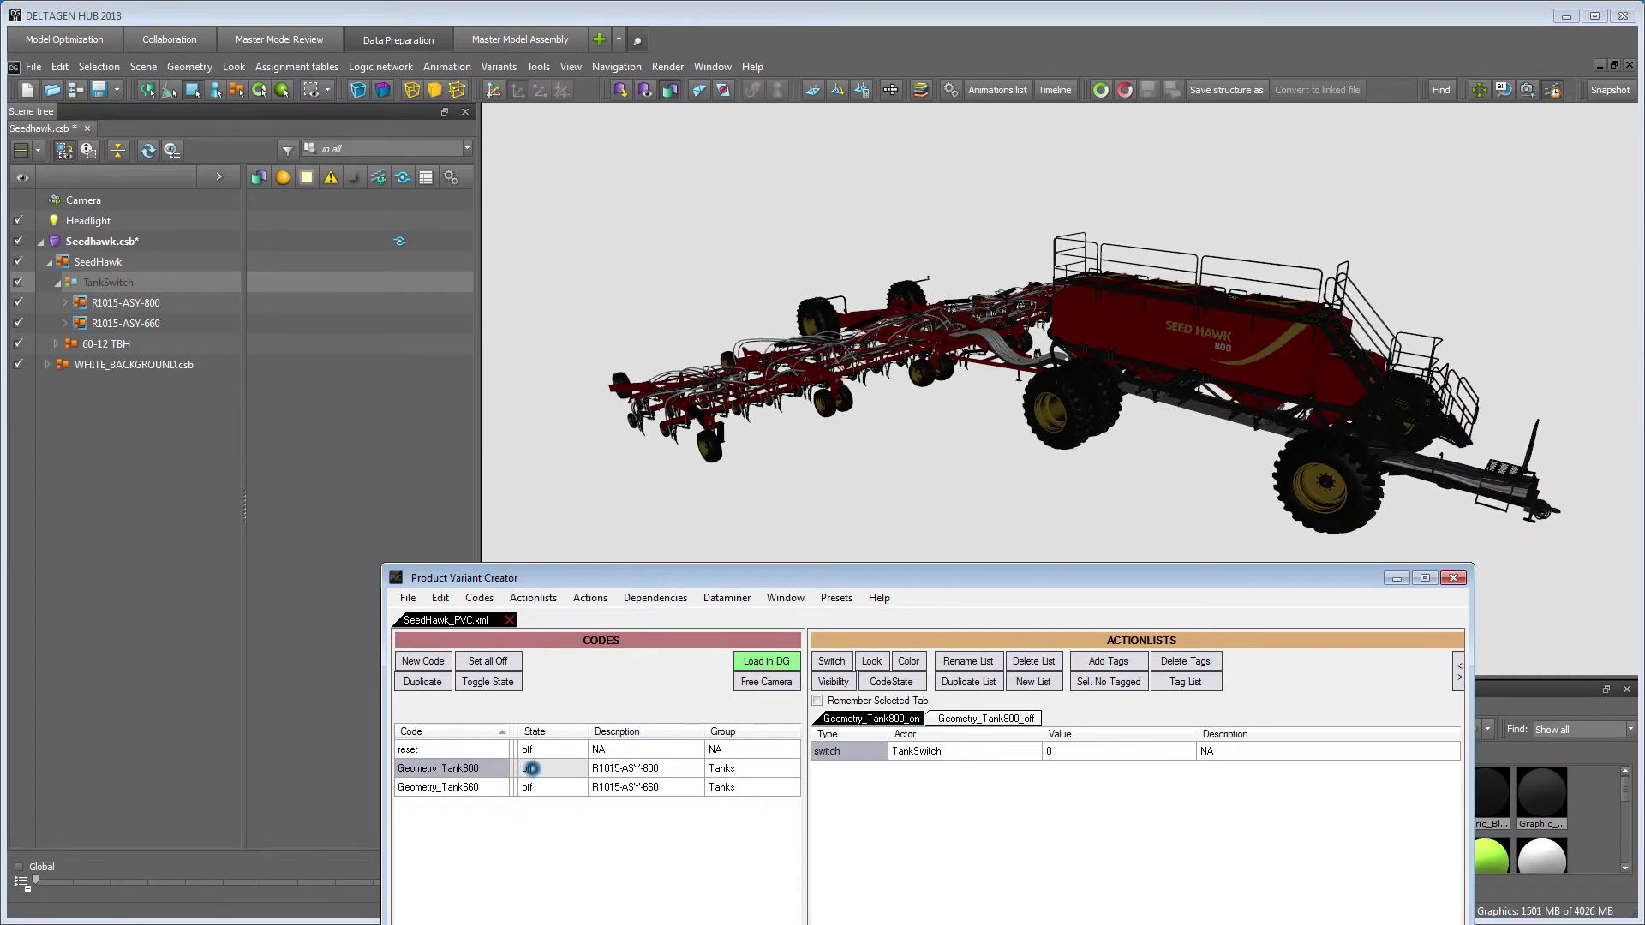
click(532, 769)
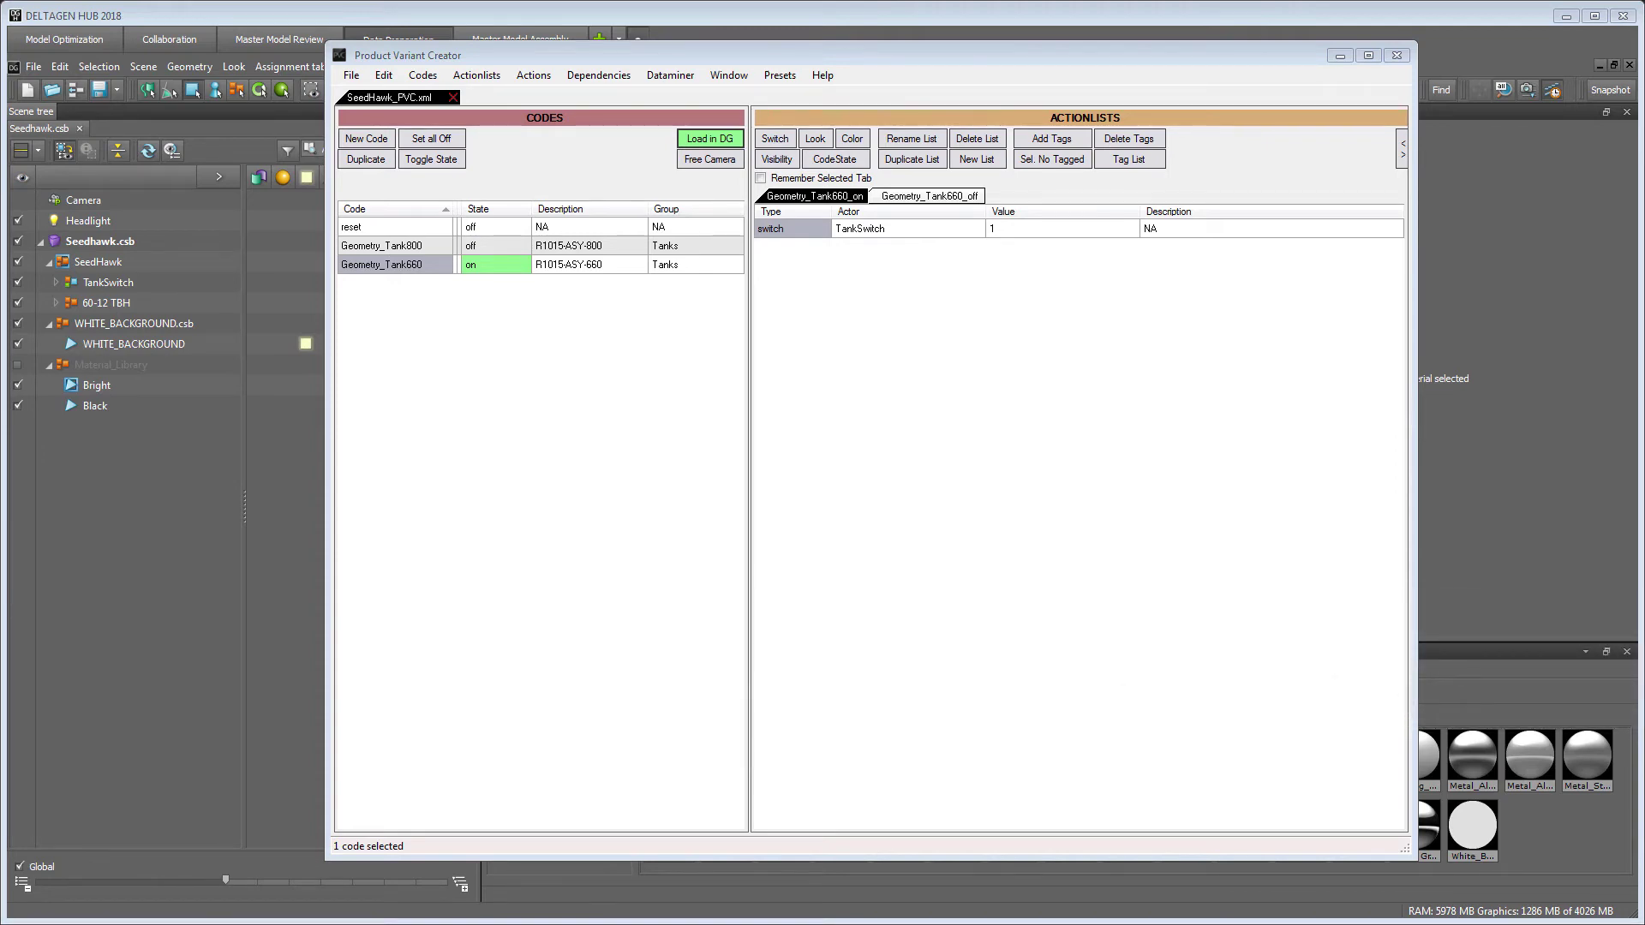
- Create codes Material_Railing_Black and Material_Railing_Bright, then select Material_Railing_Black
click(366, 138)
text(Mat)
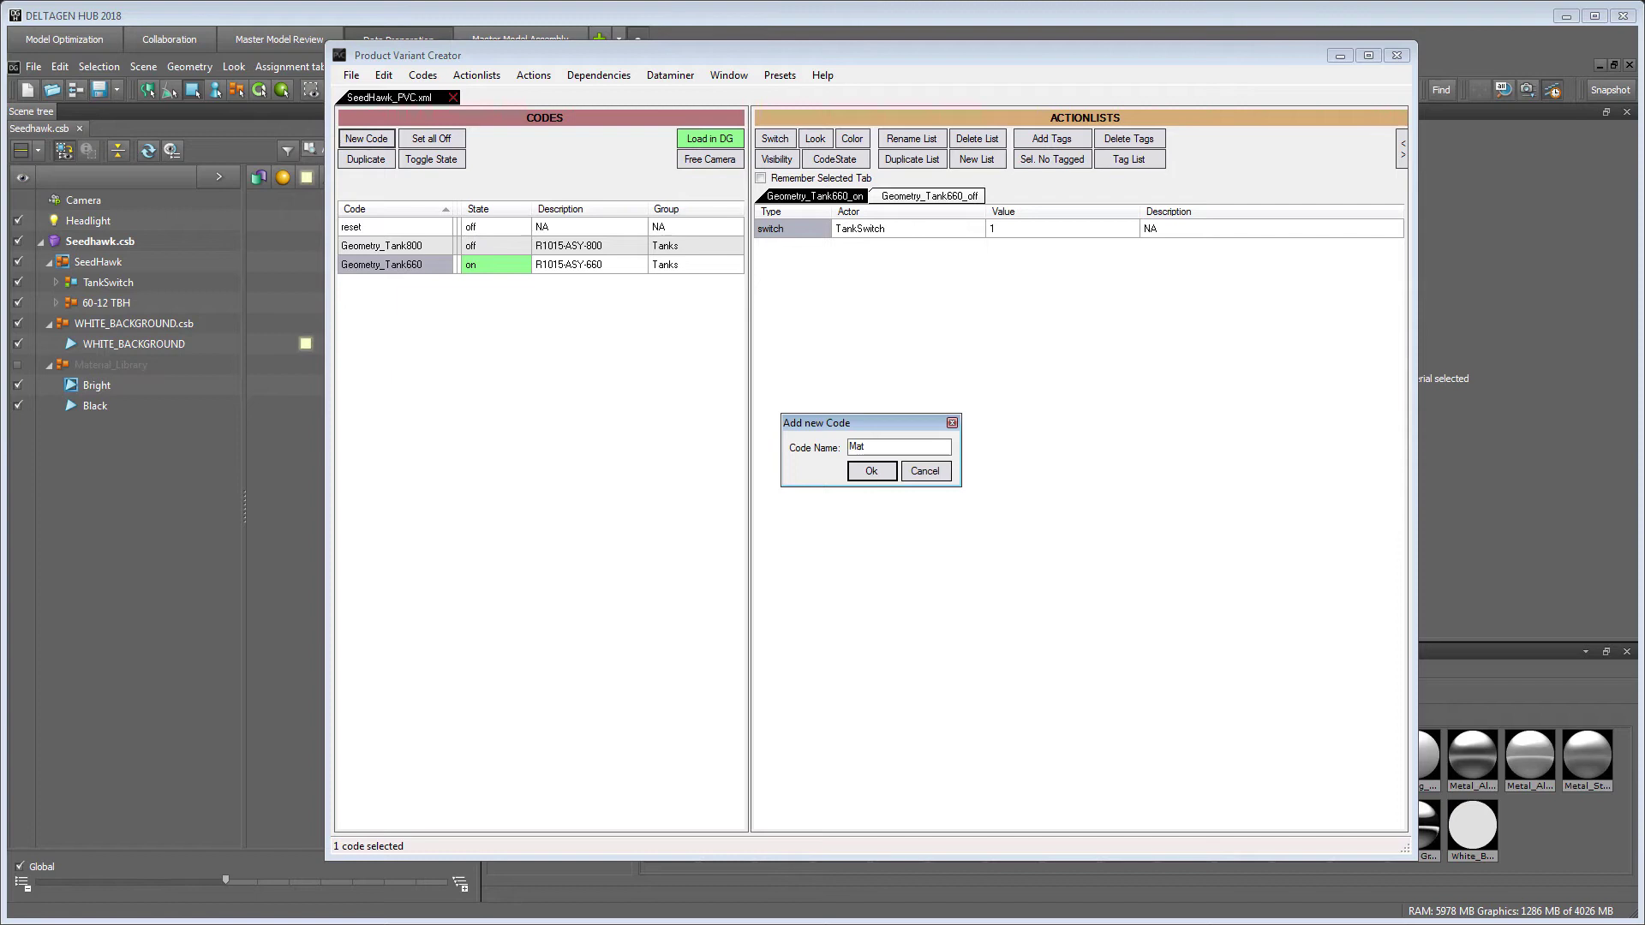
text(erial_Railing_Black)
key(Return)
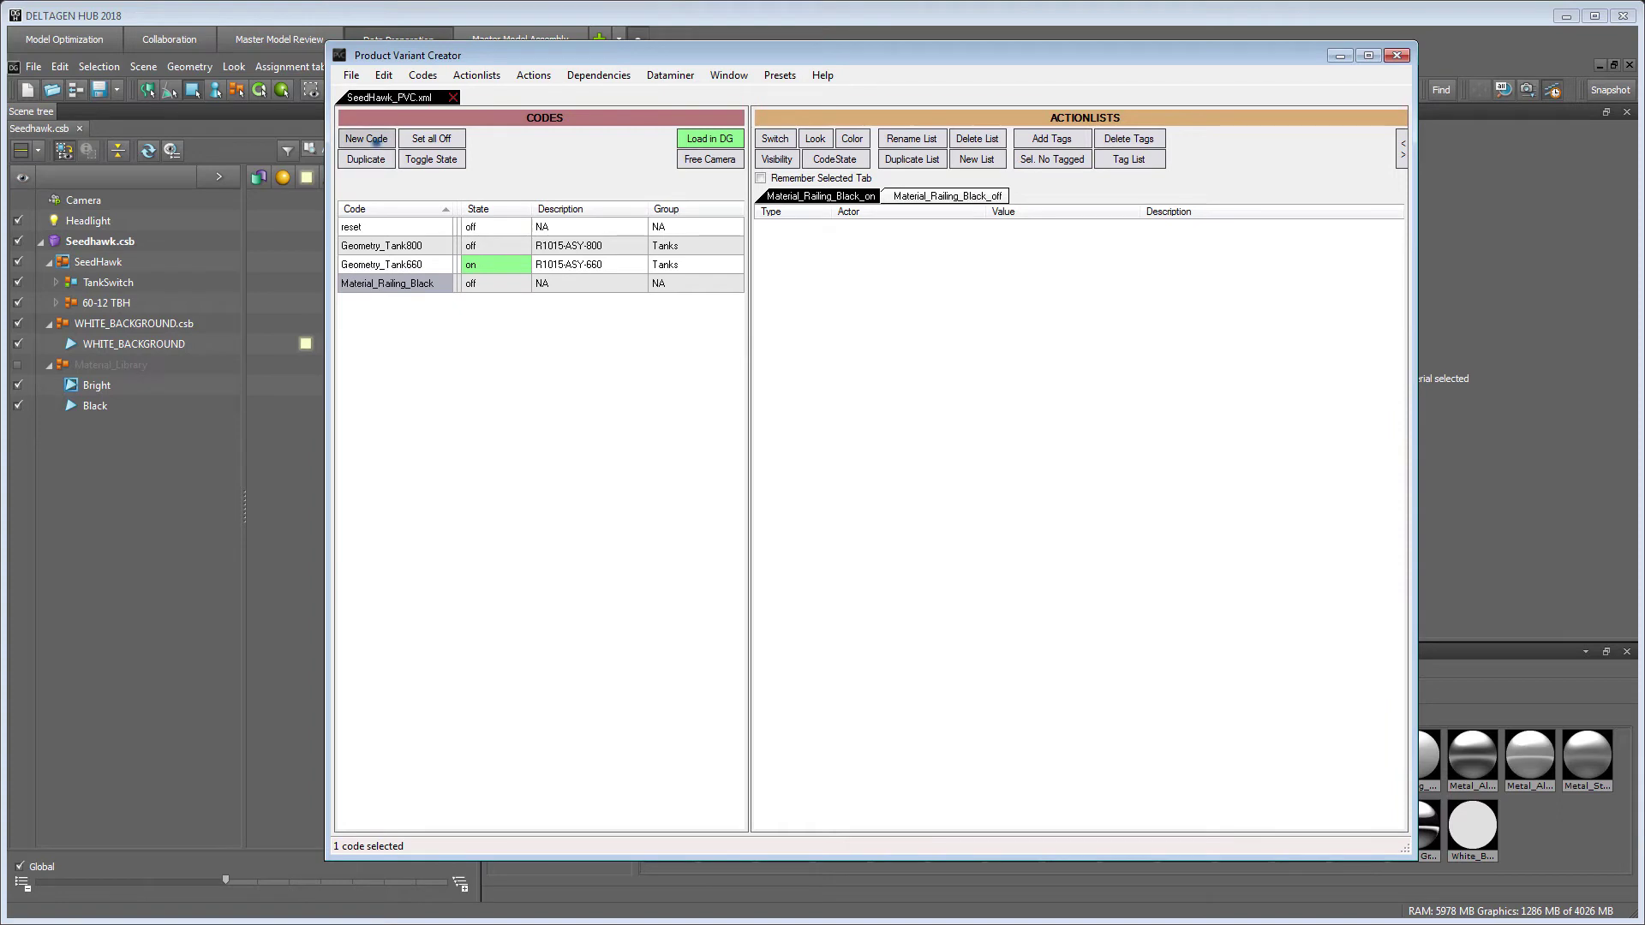
click(374, 140)
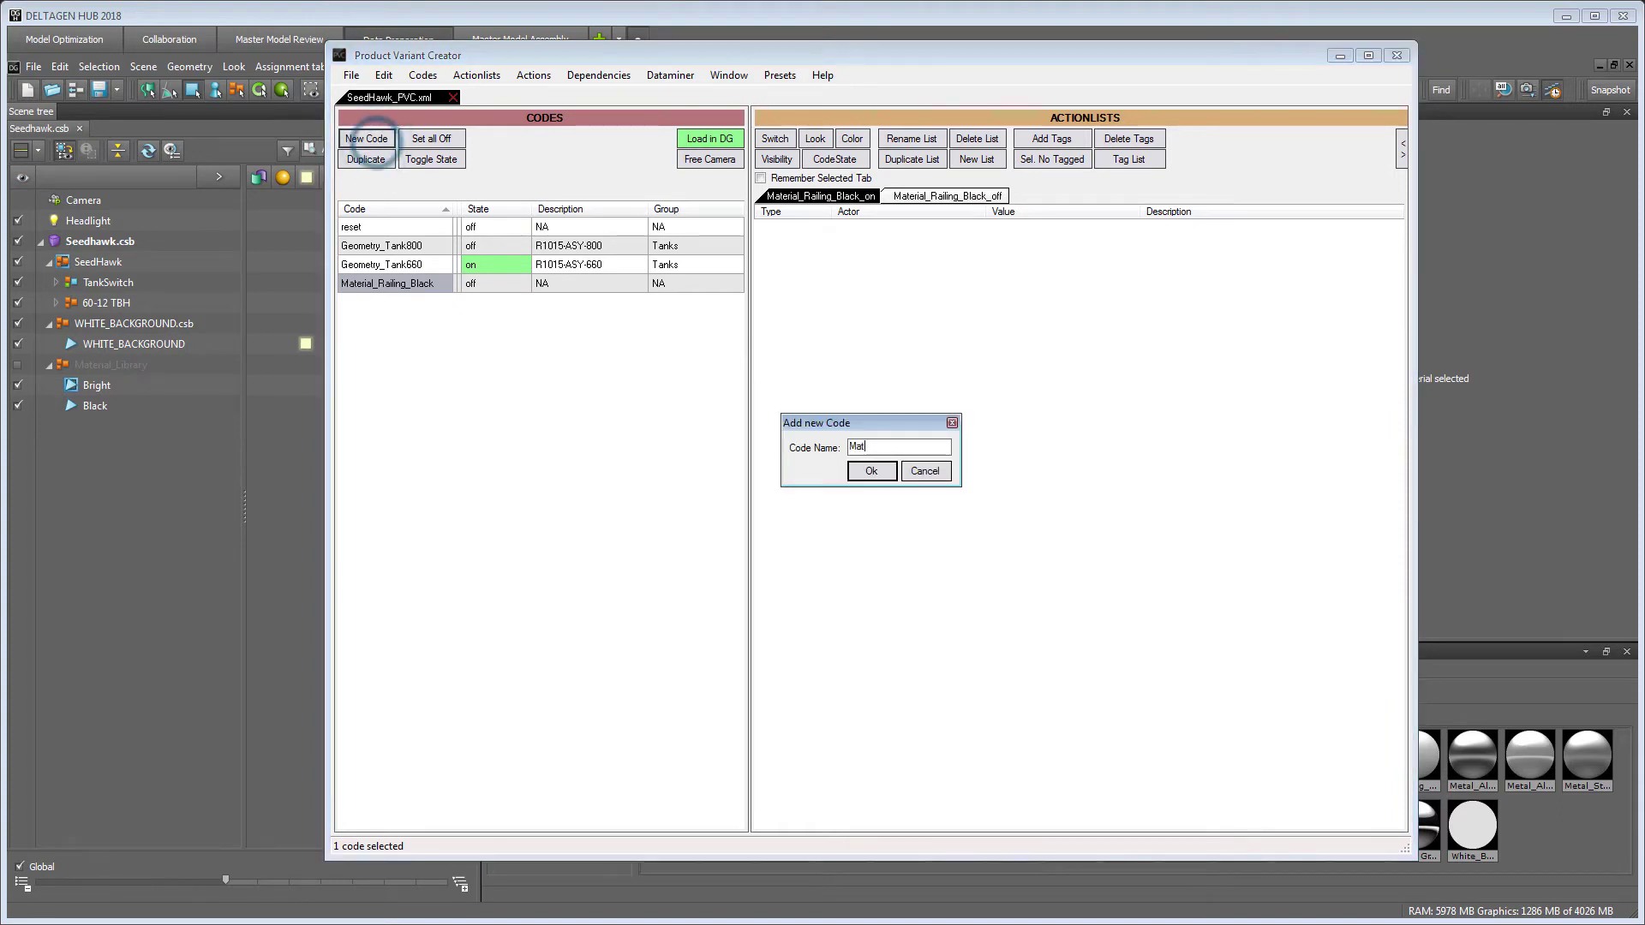
text(erial_Railing_Bright)
key(Return)
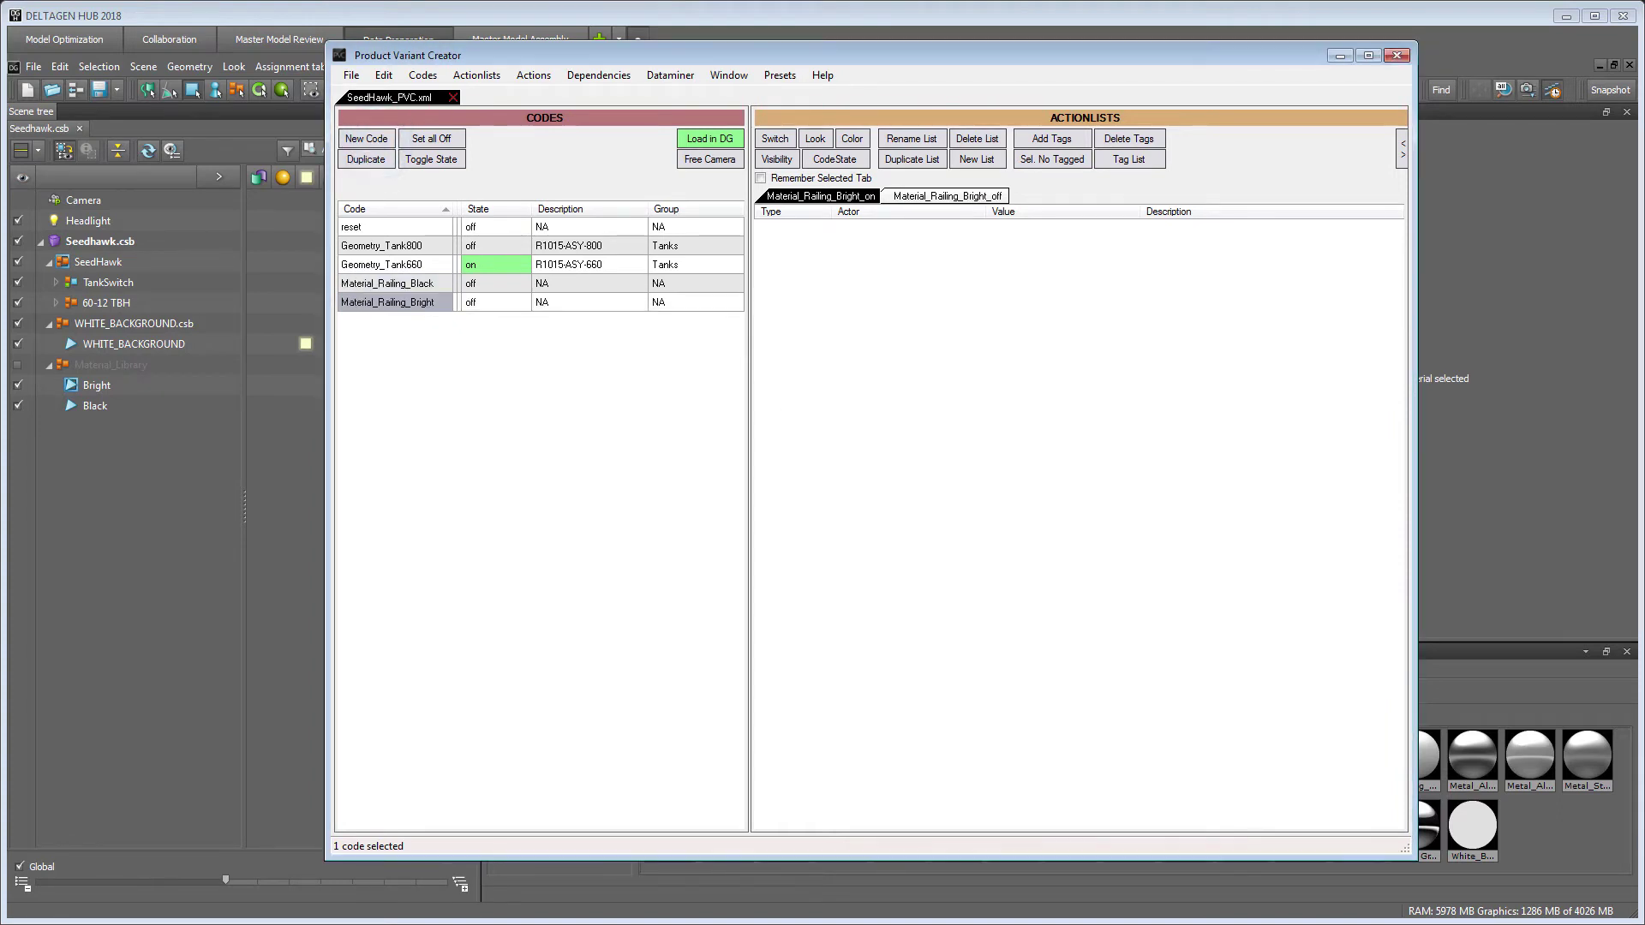
click(433, 283)
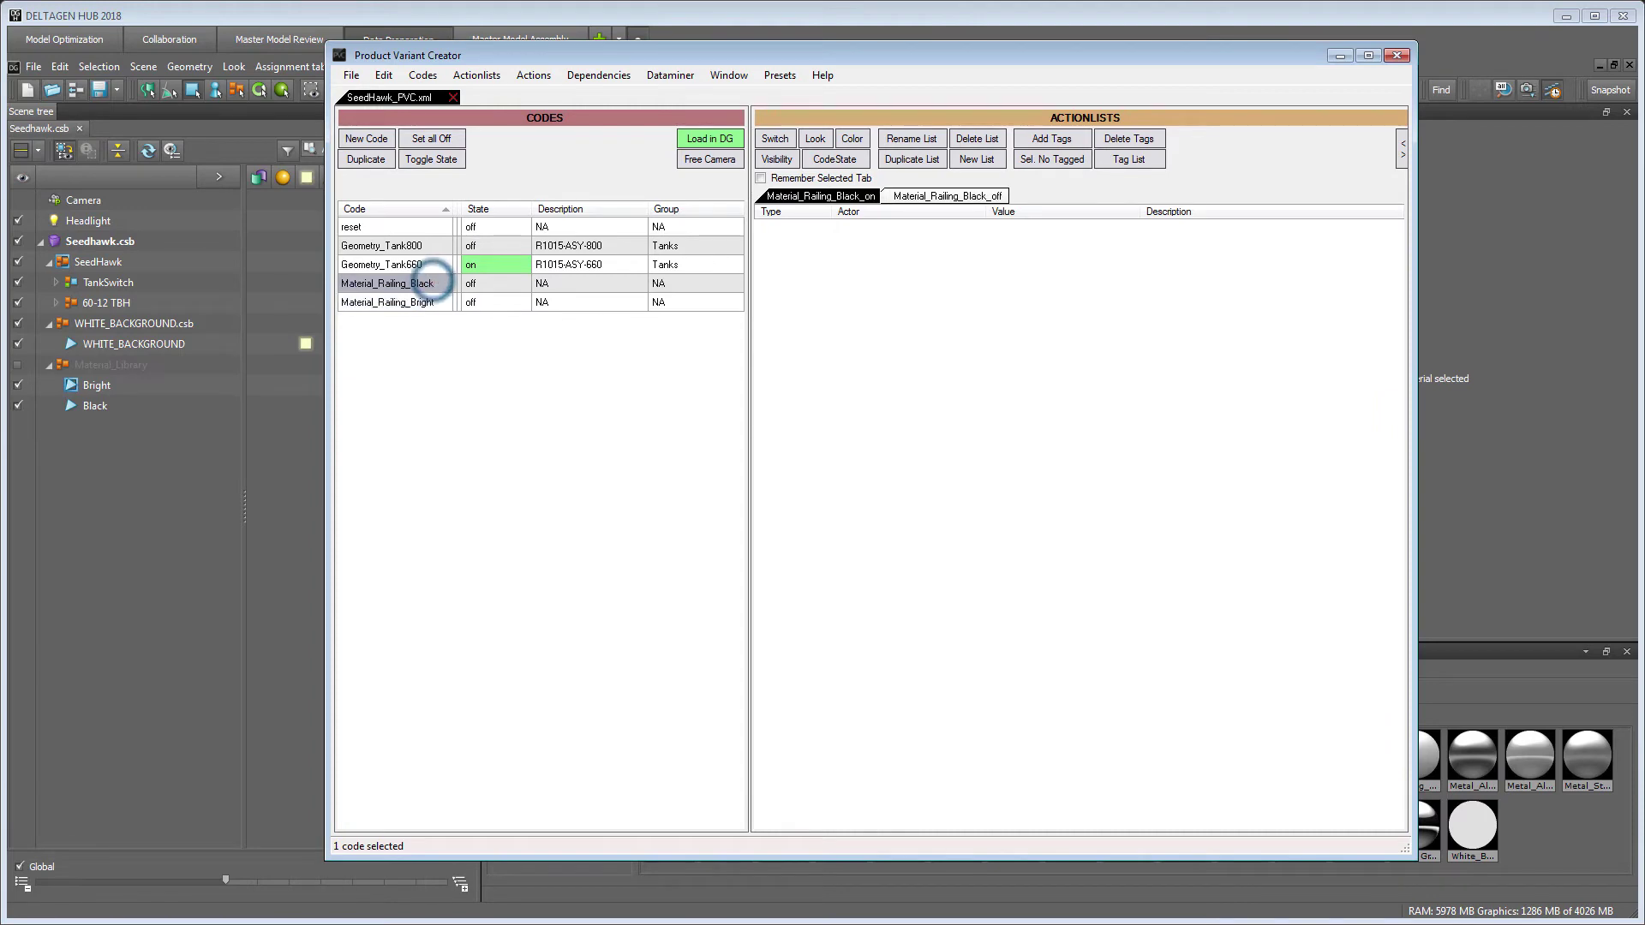
- Add a look action to Material_Railing_Black with RAILING as its actor
click(815, 138)
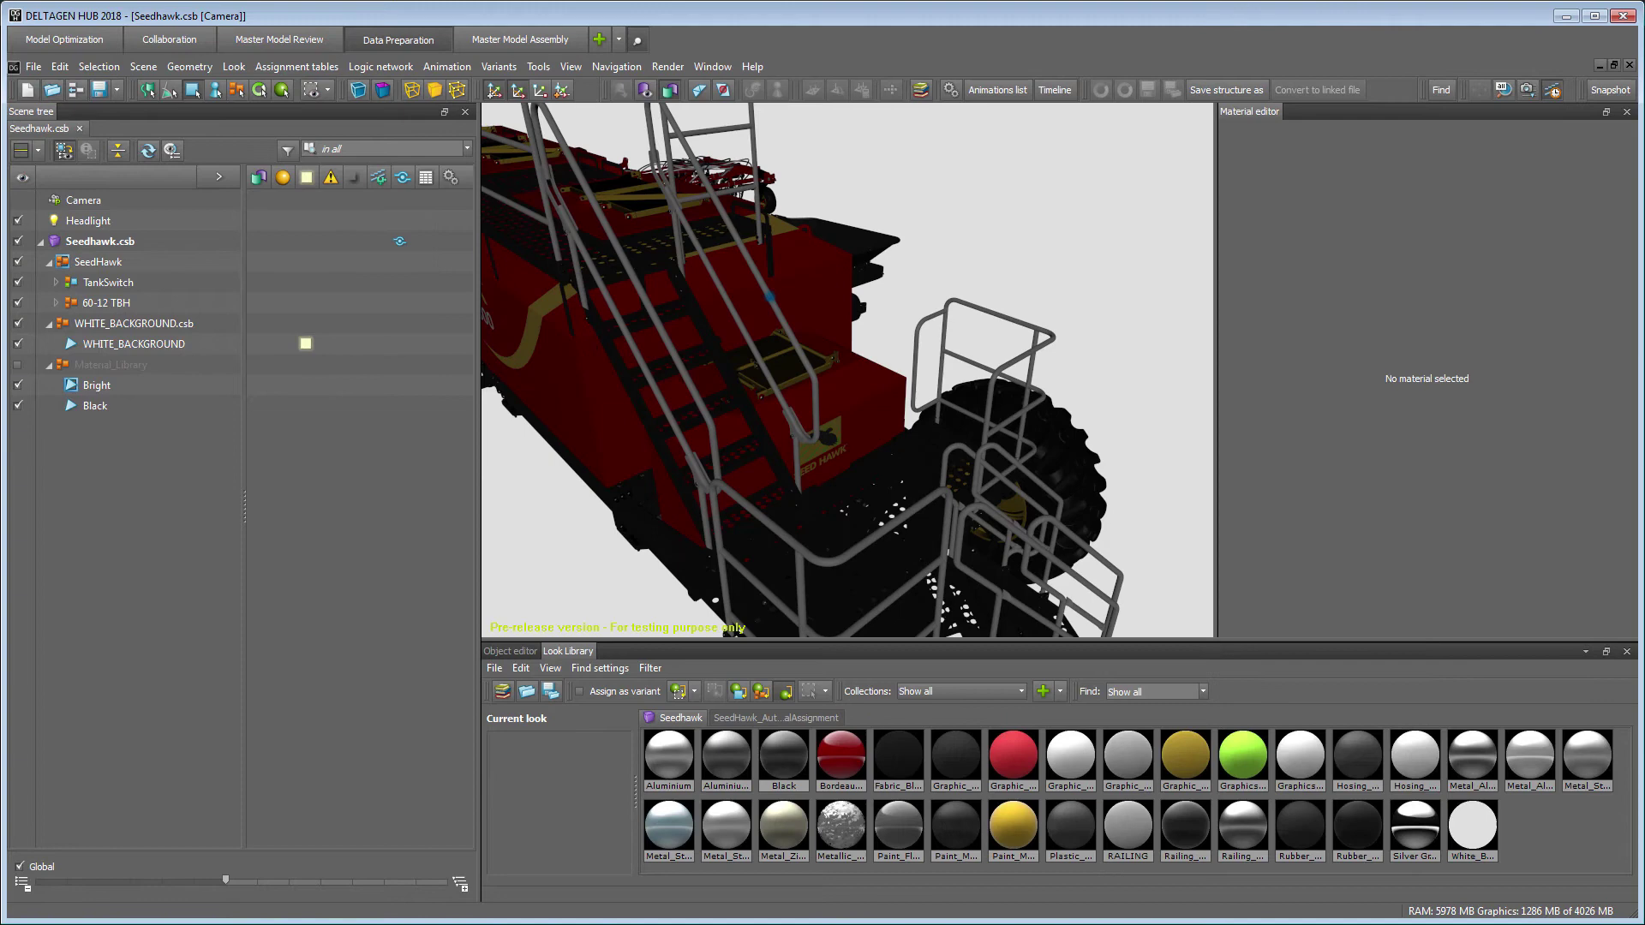
click(769, 298)
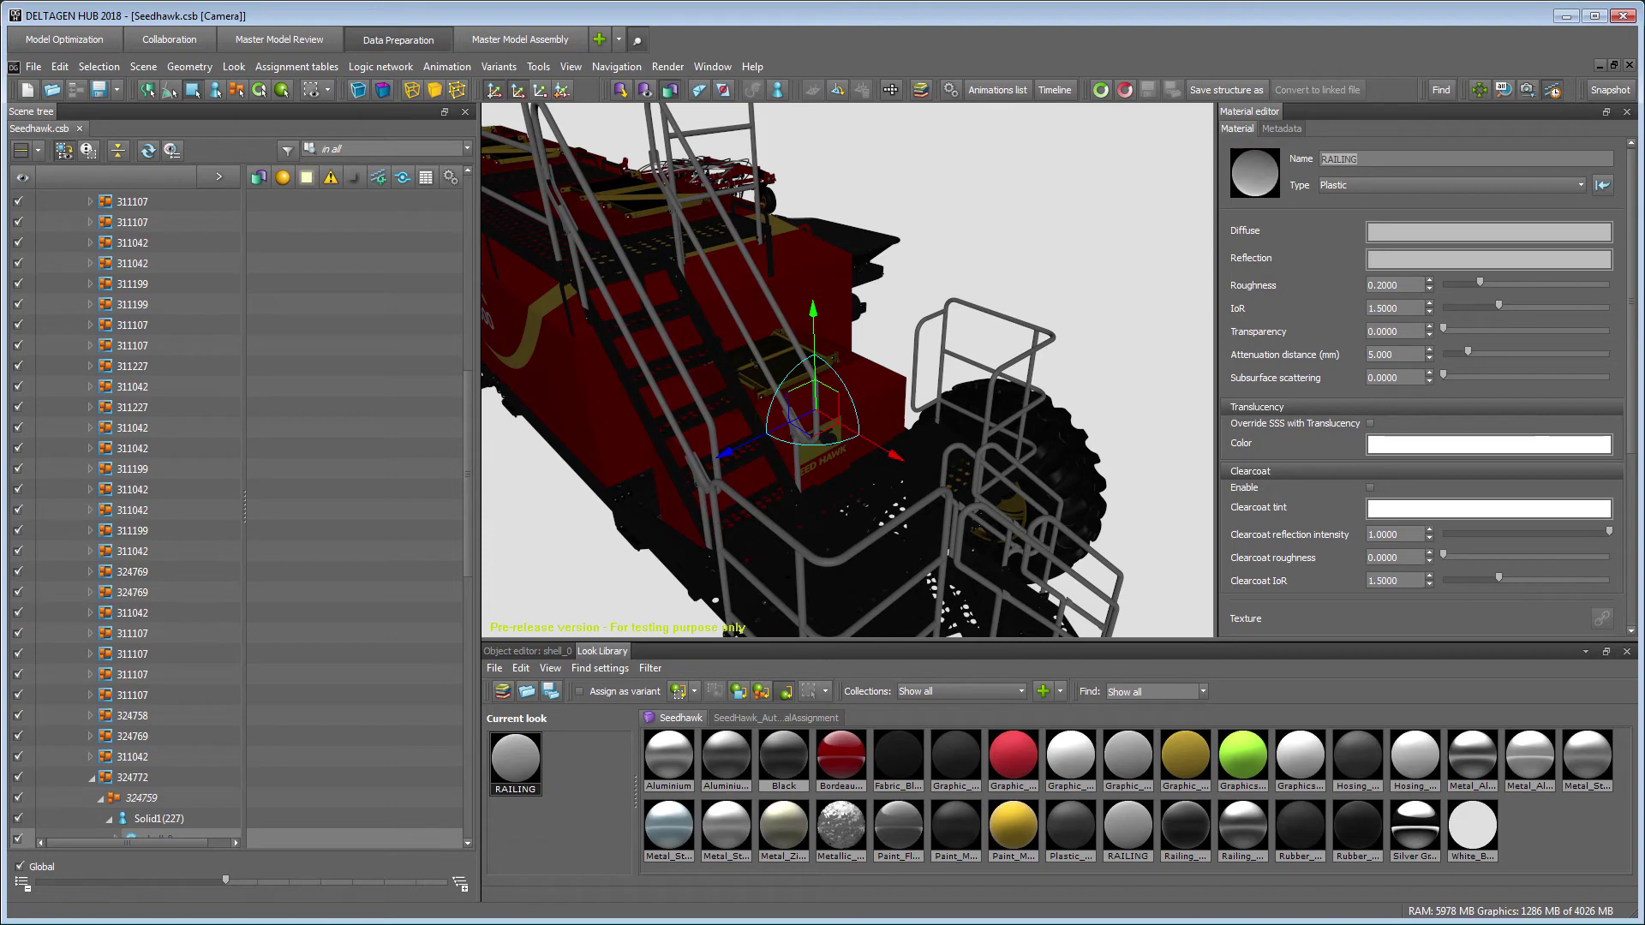
key(alt+Tab)
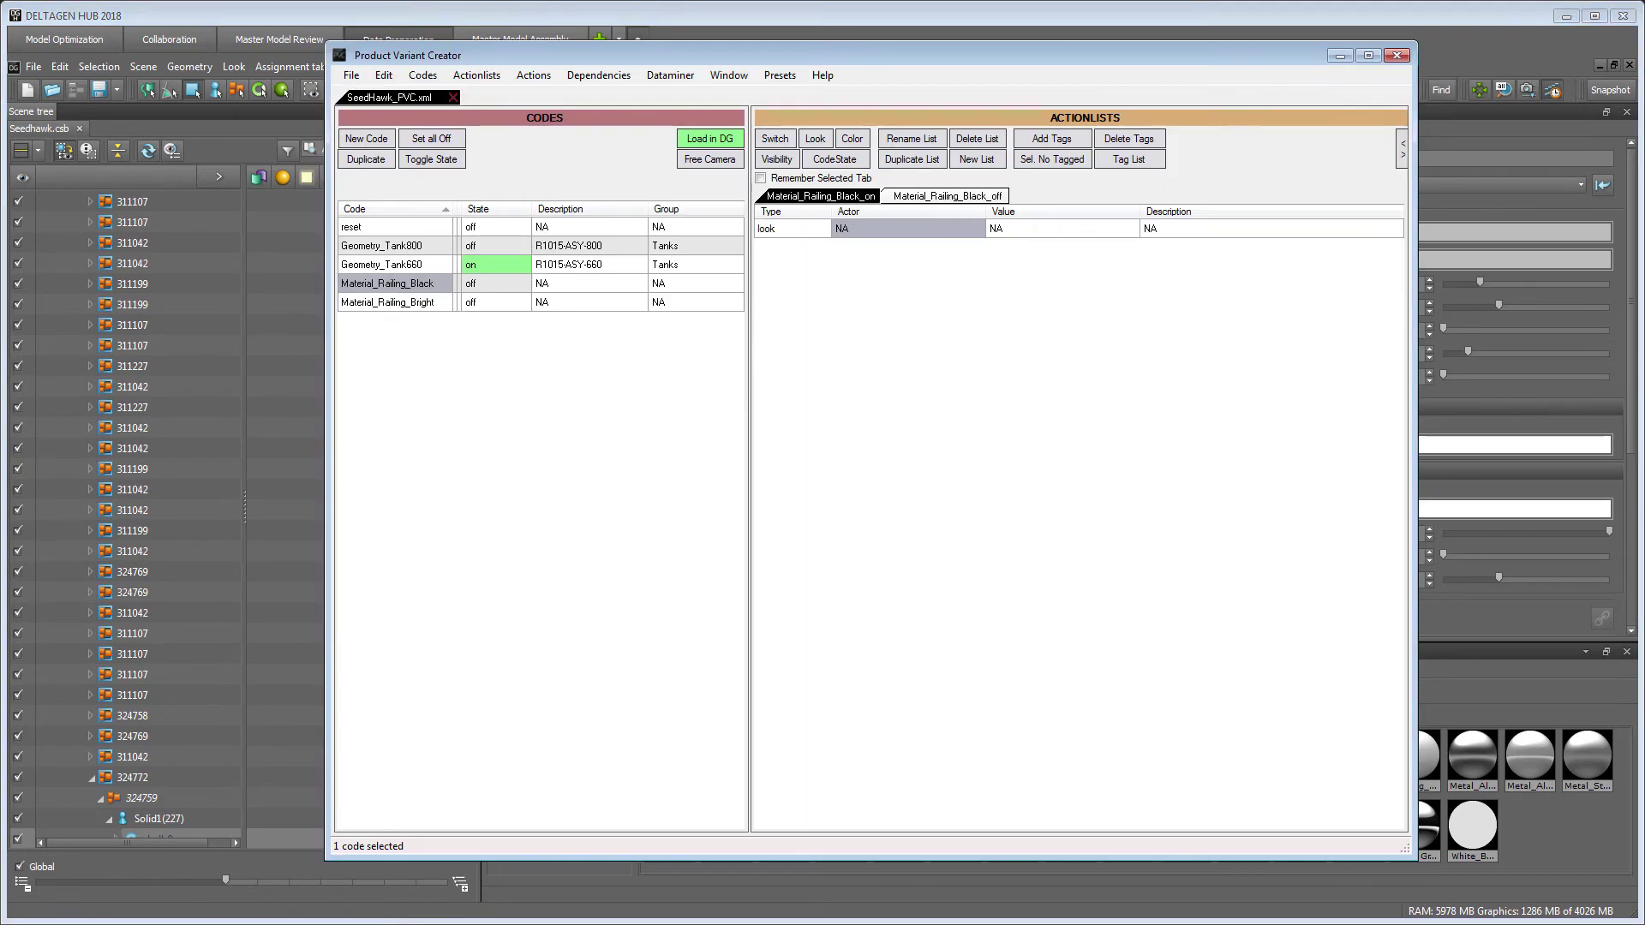
double_click(837, 228)
- Add a RAILING look action to Material_Railing_Bright and copy the Railing_Black material name
click(414, 303)
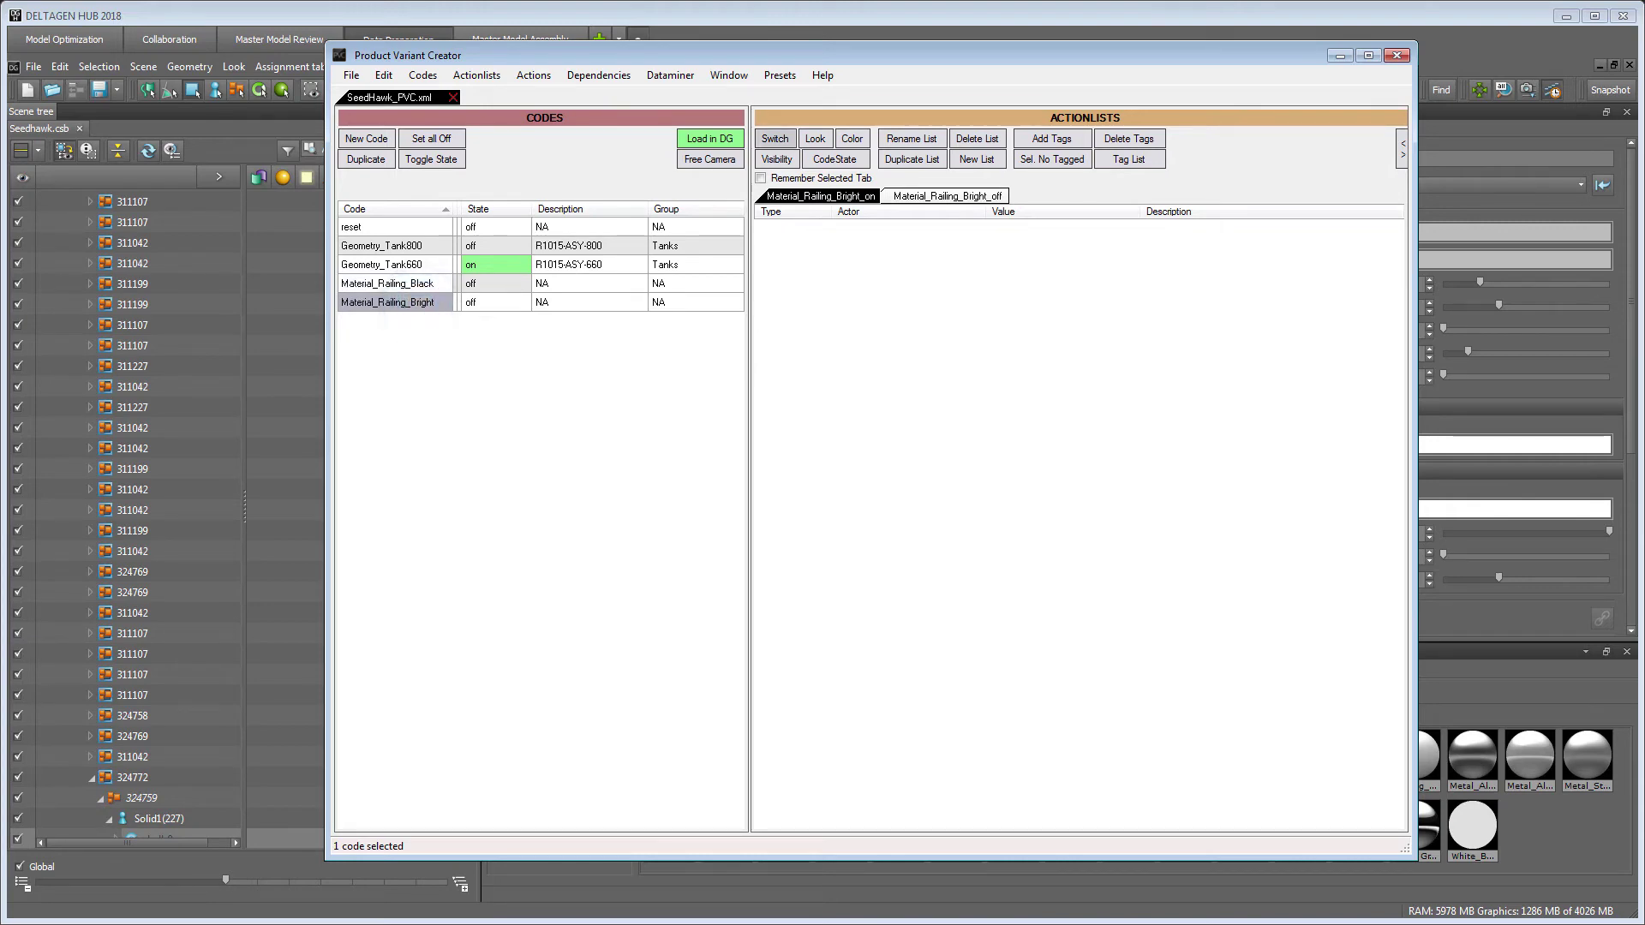
click(810, 139)
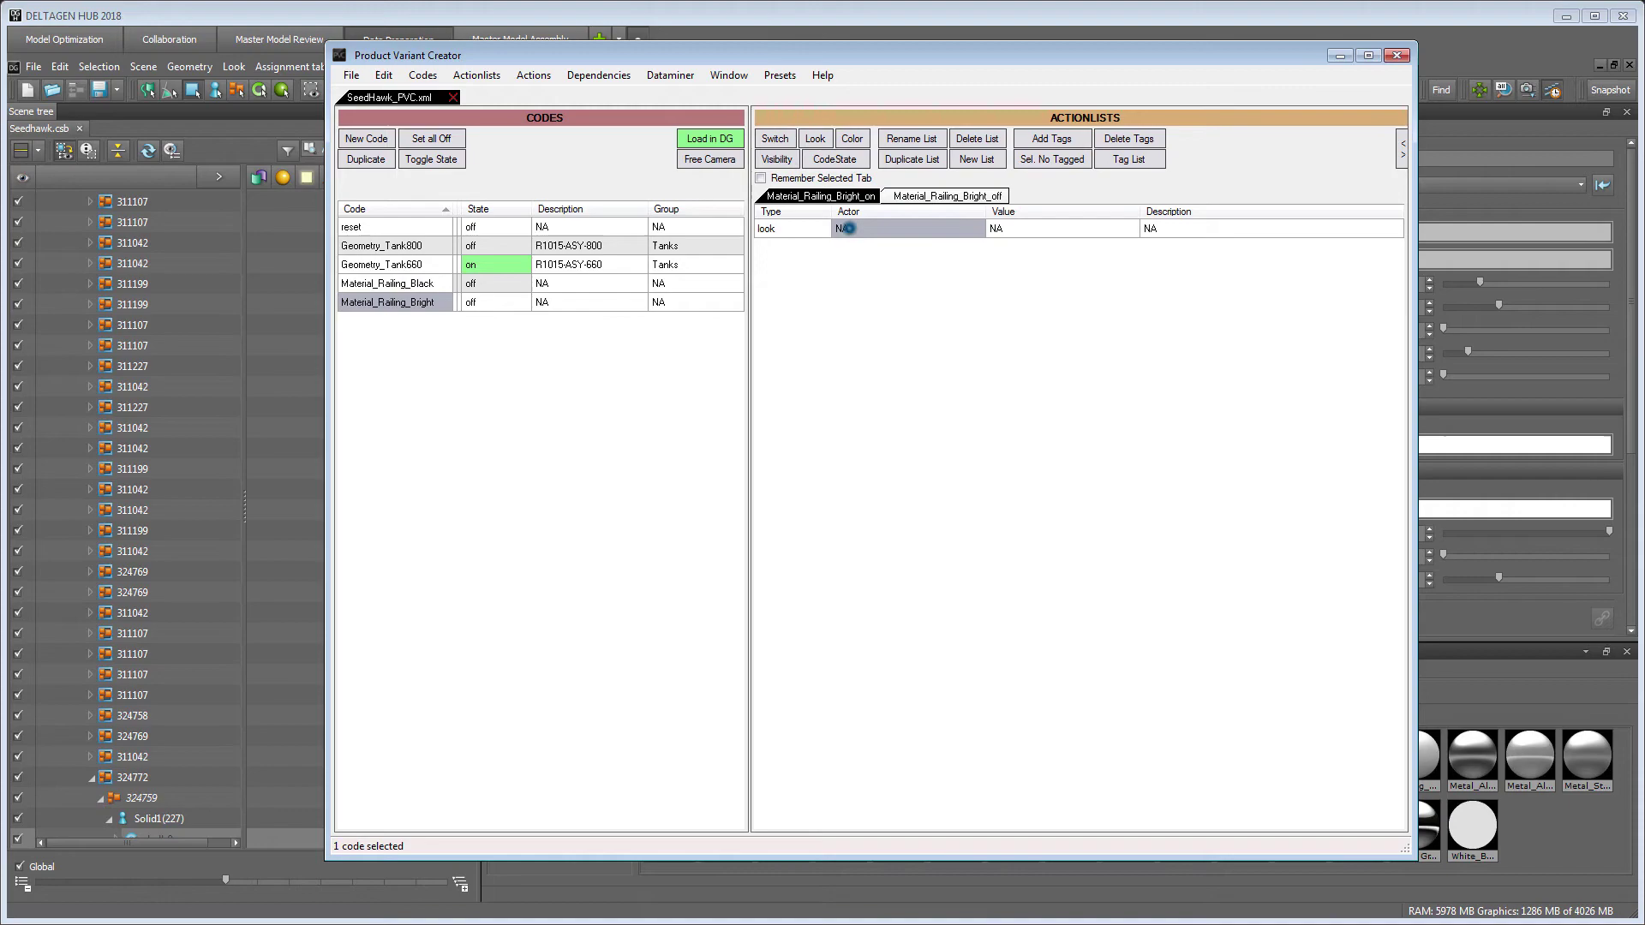
double_click(841, 228)
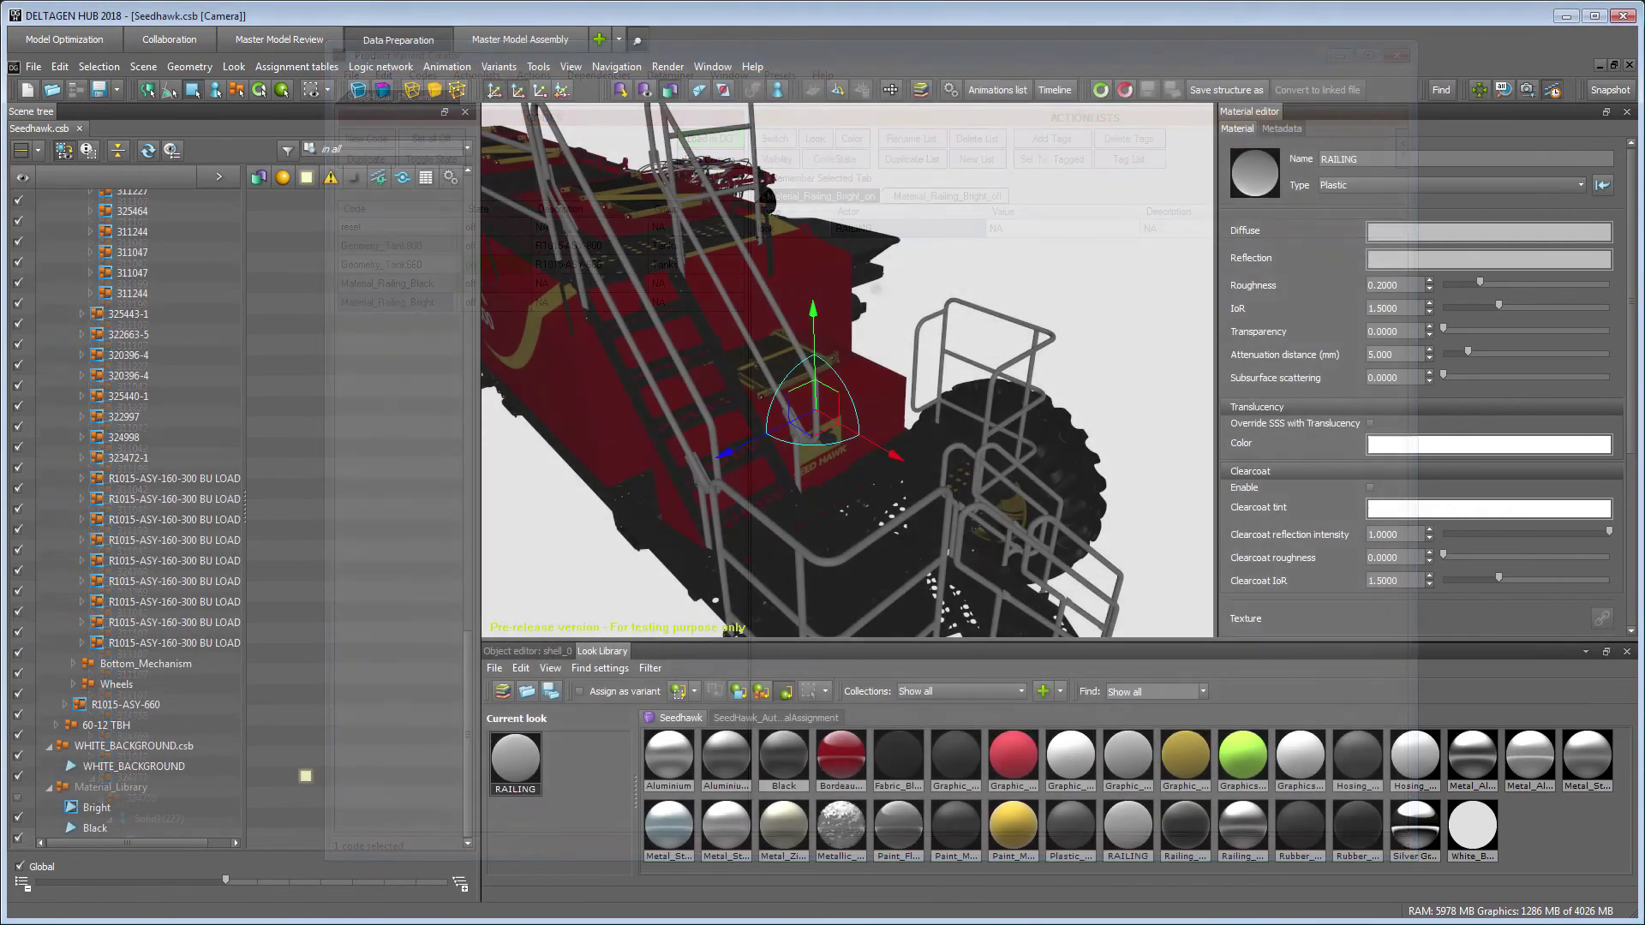
click(94, 828)
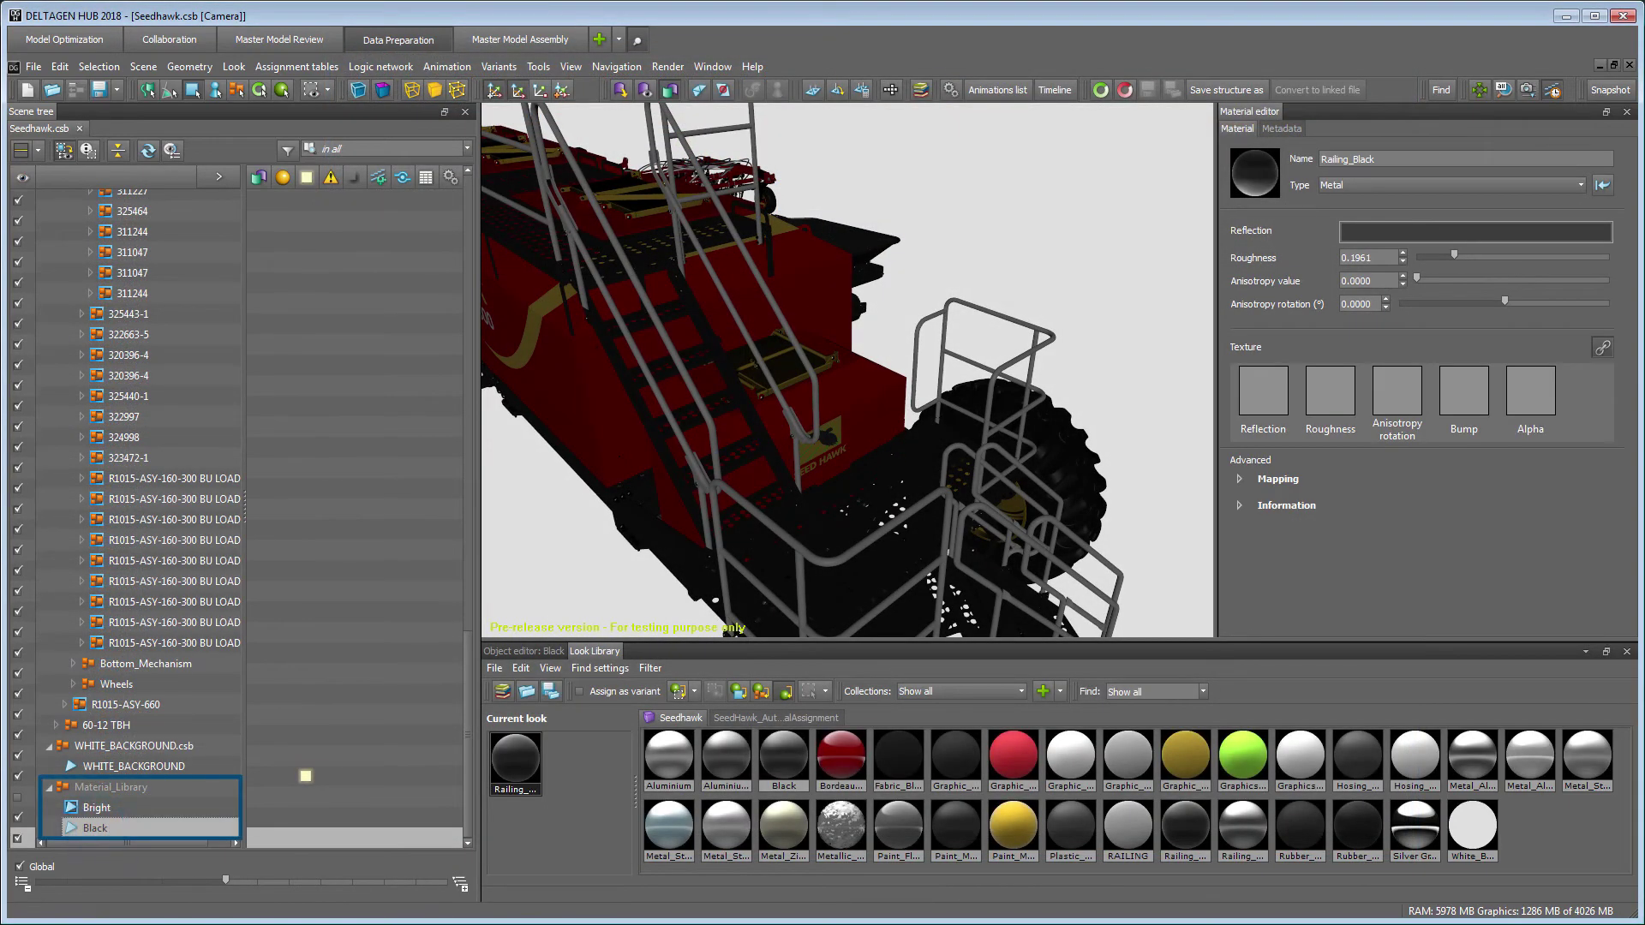
double_click(1371, 159)
key(ctrl+c)
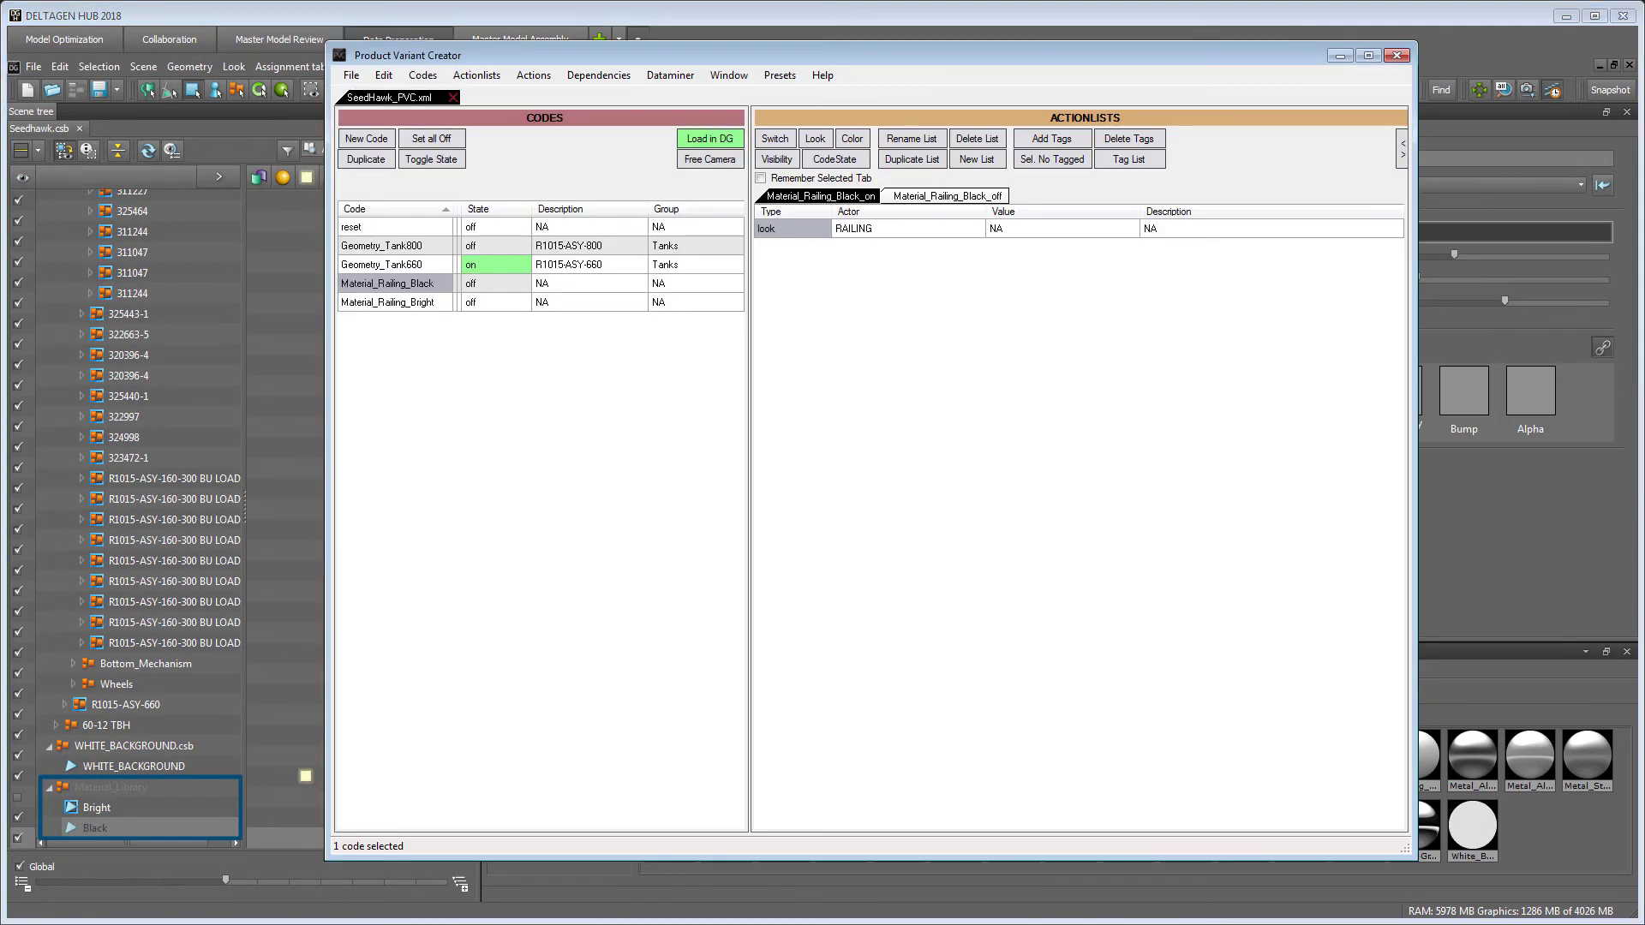
click(992, 228)
- Set the look values to Railing_Black for the Black code and Railing_Bright for the Bright code
key(ctrl+v)
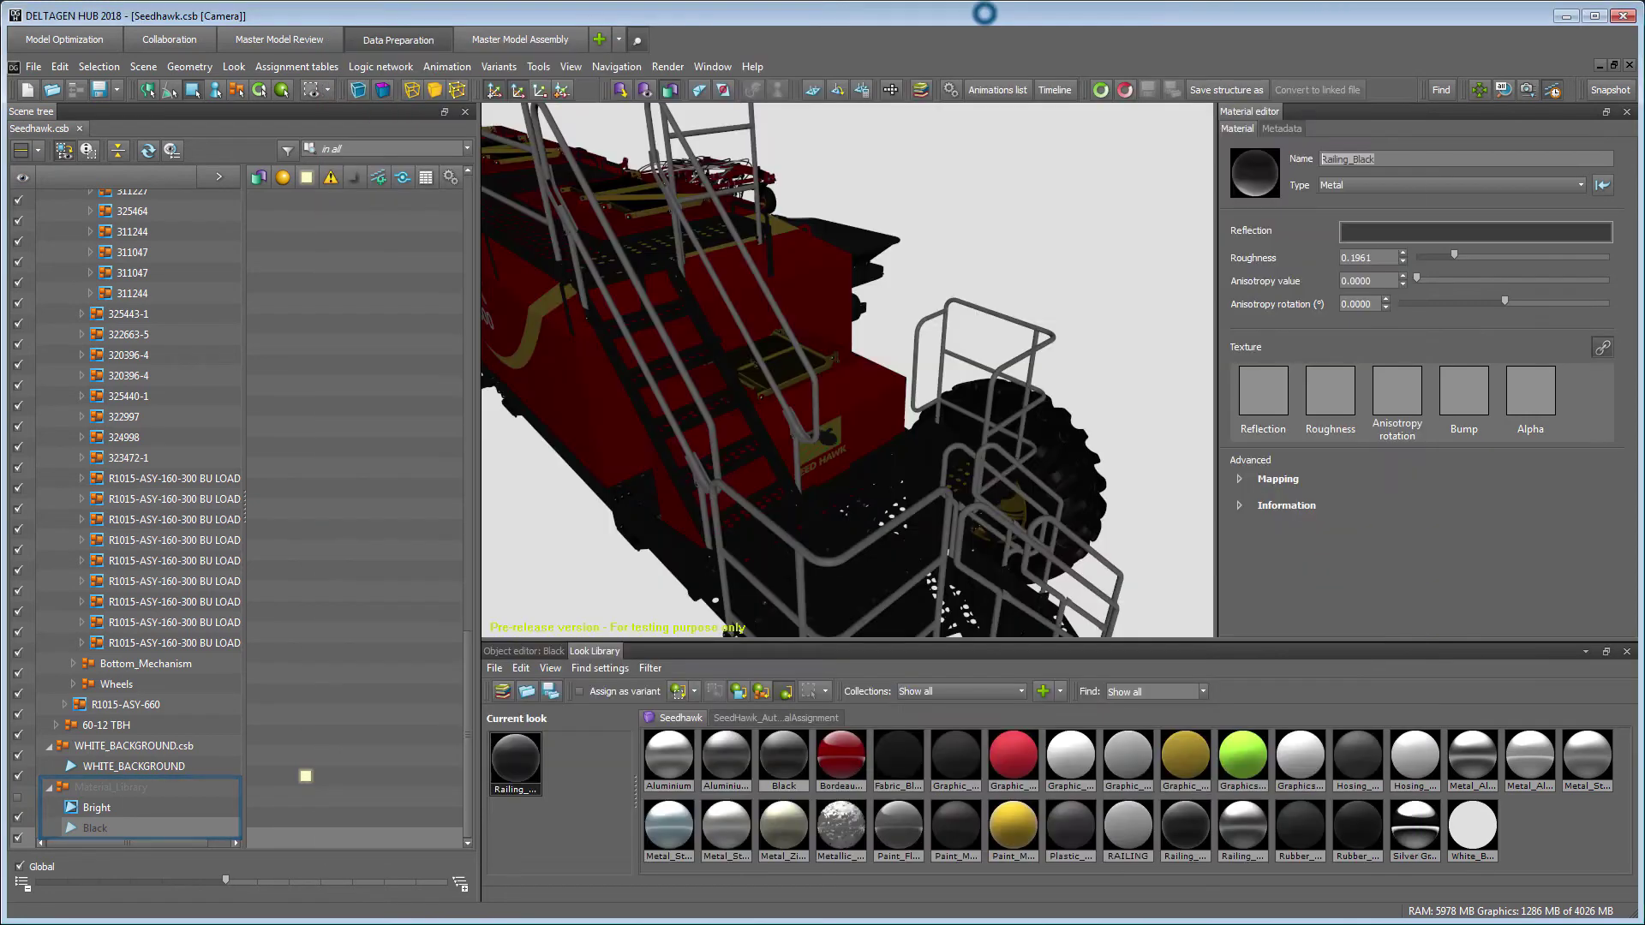
click(97, 807)
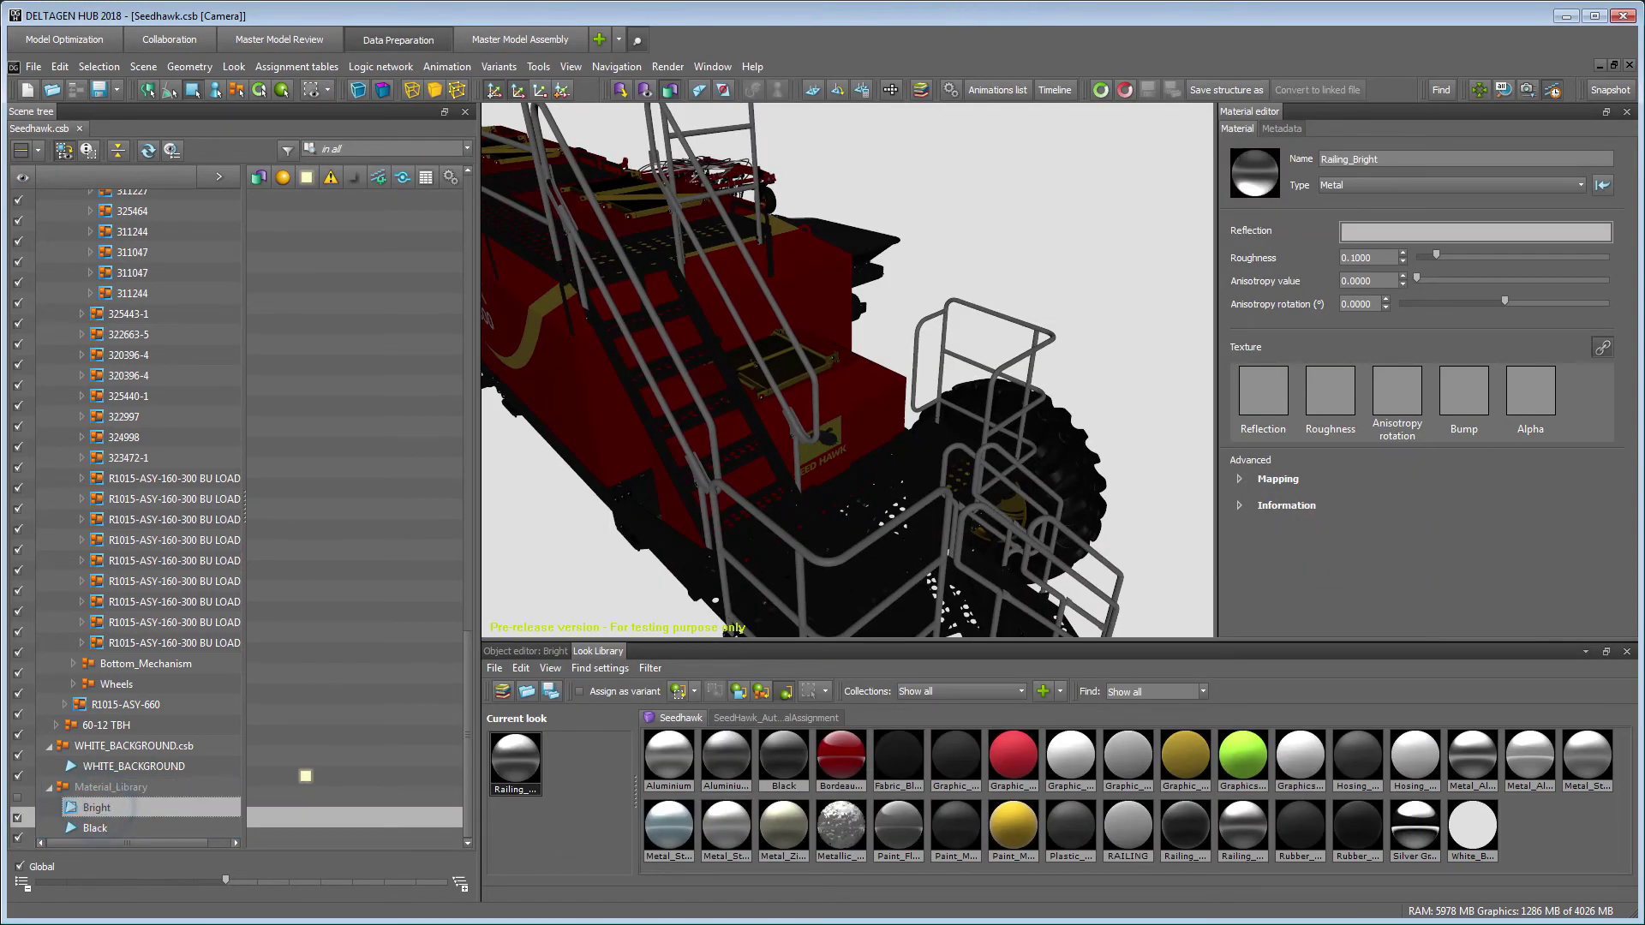
double_click(1386, 158)
key(ctrl+c)
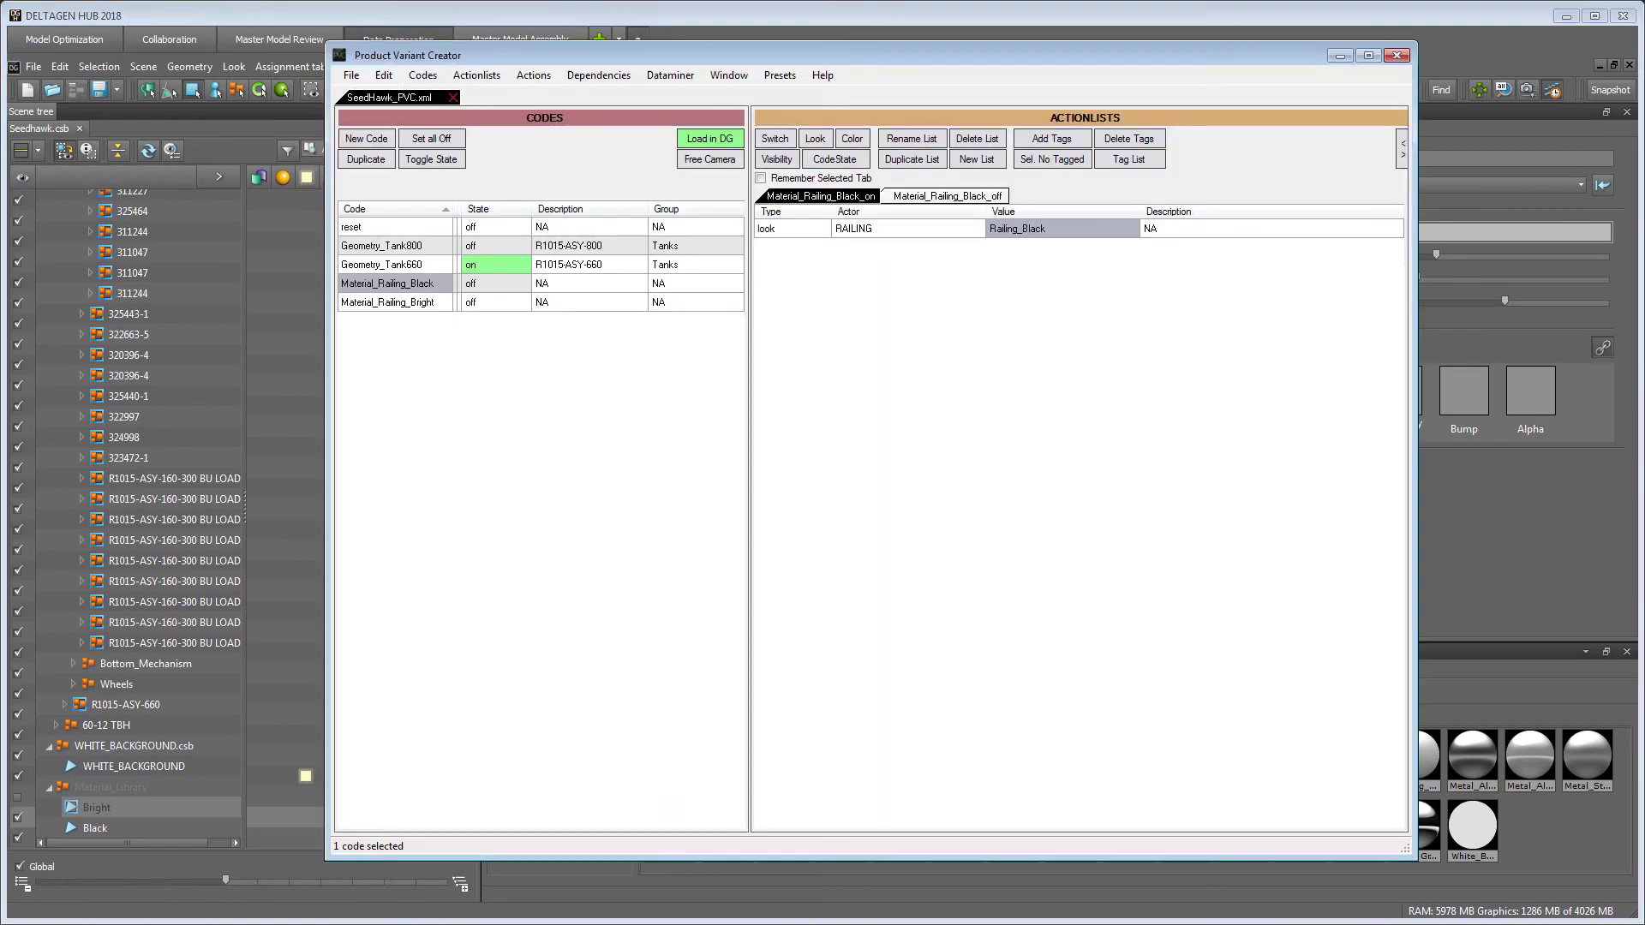
click(427, 303)
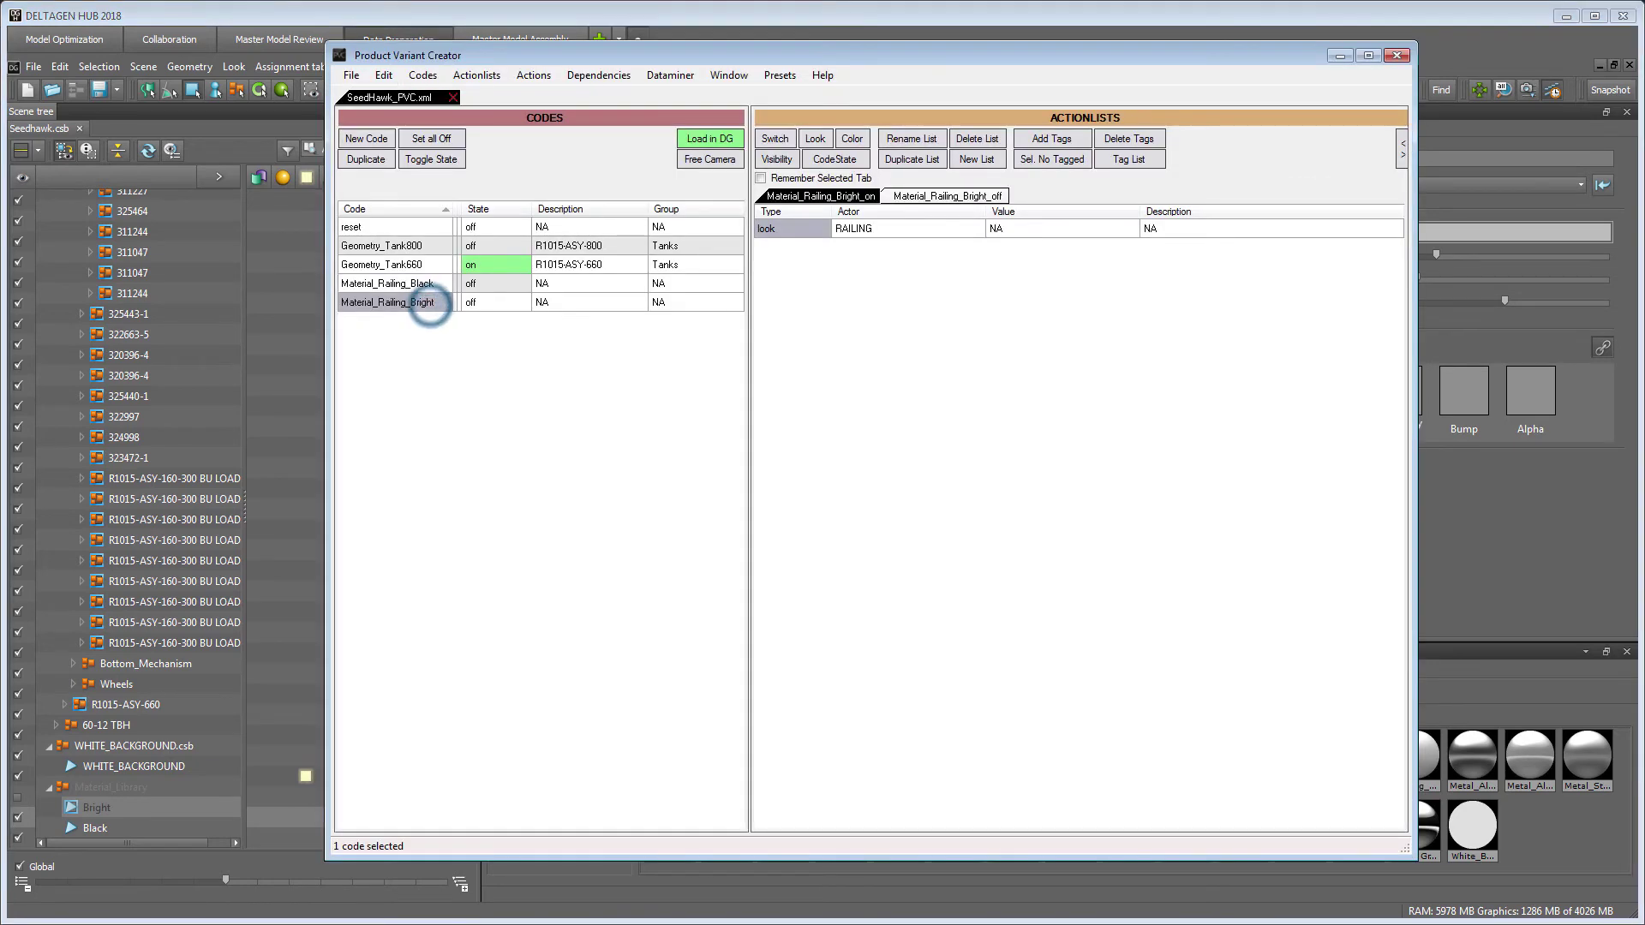
click(997, 229)
click(997, 229)
key(ctrl+v)
key(Return)
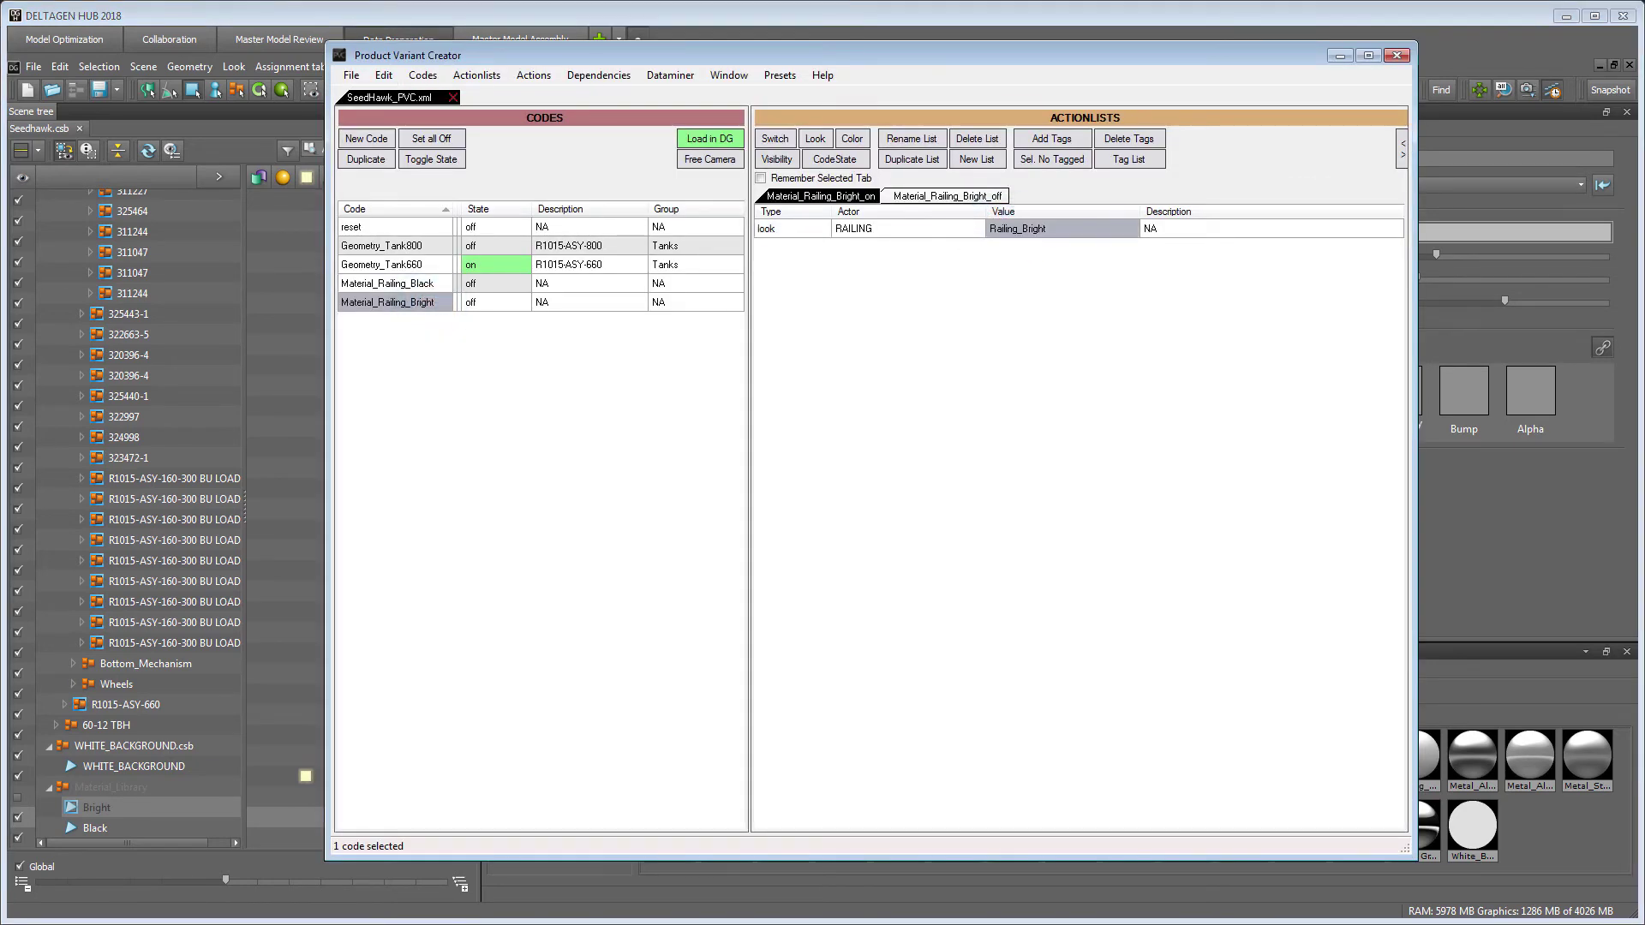
- Save and load the variants into DeltaGen, then toggle Material_Railing_Black and Material_Railing_Bright on
click(352, 75)
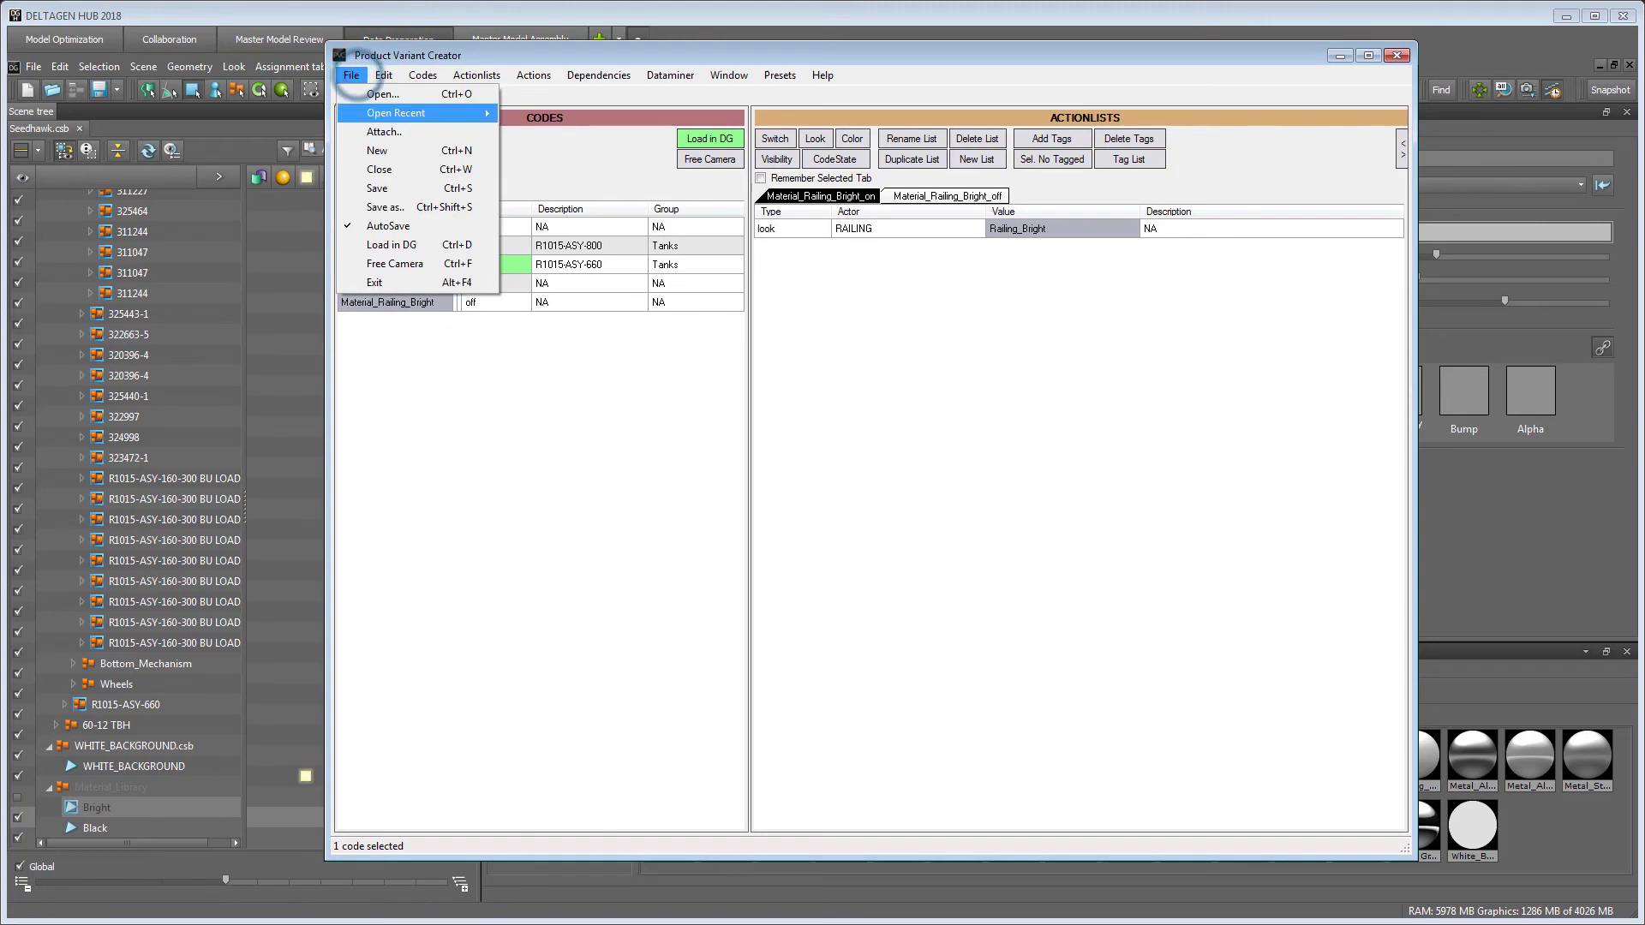
click(387, 188)
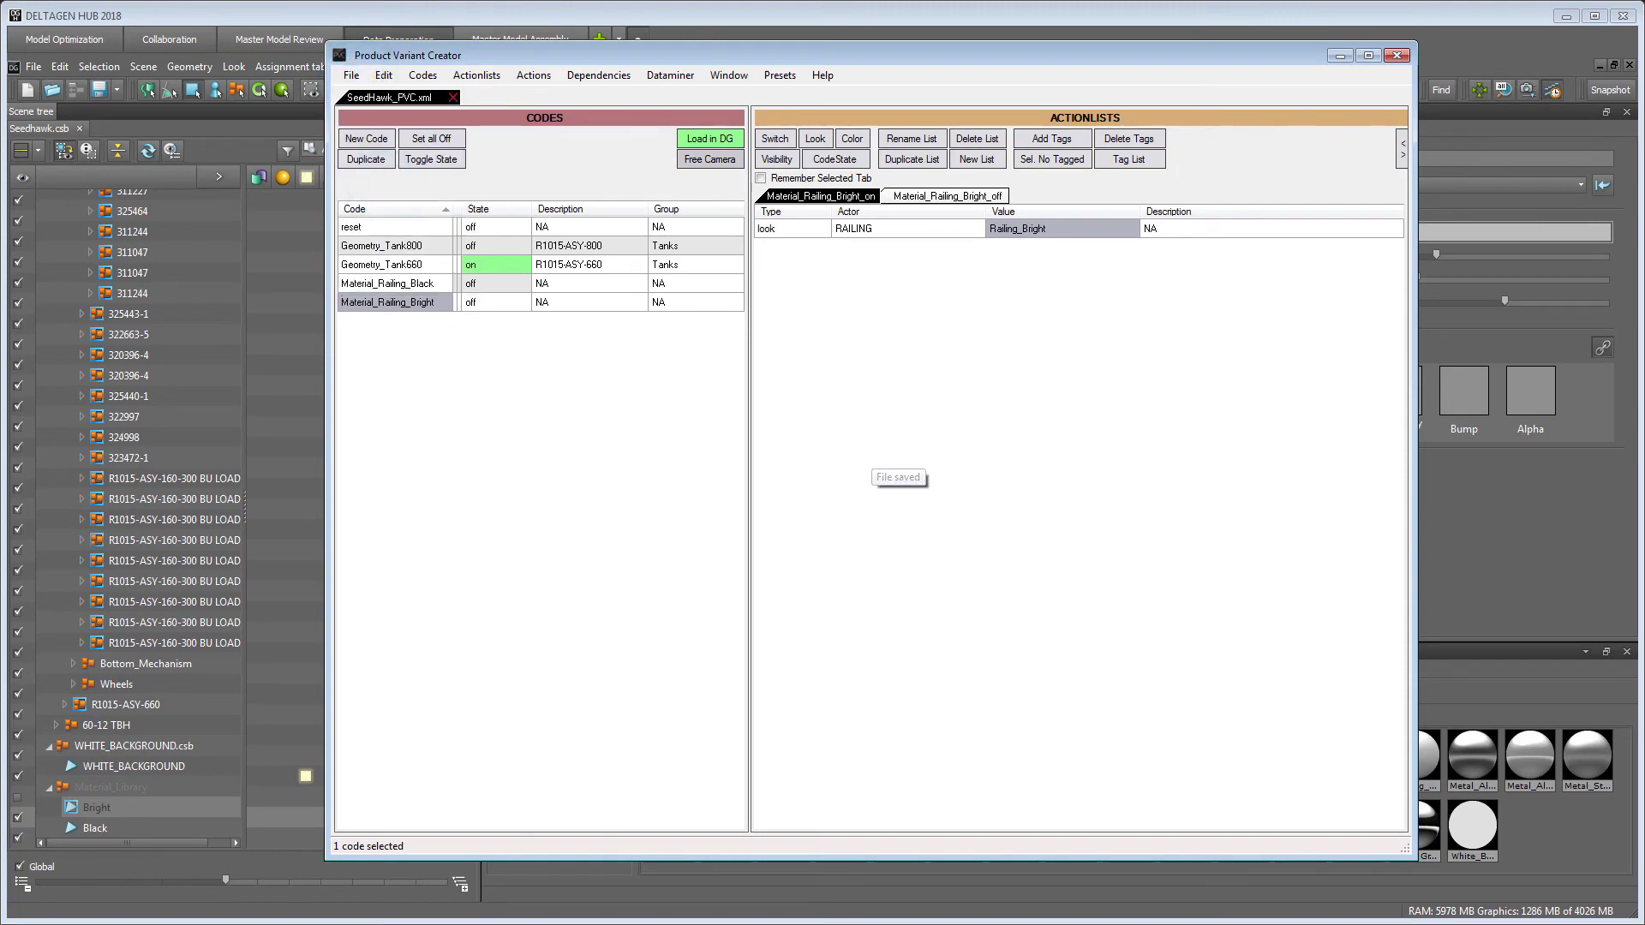
click(703, 138)
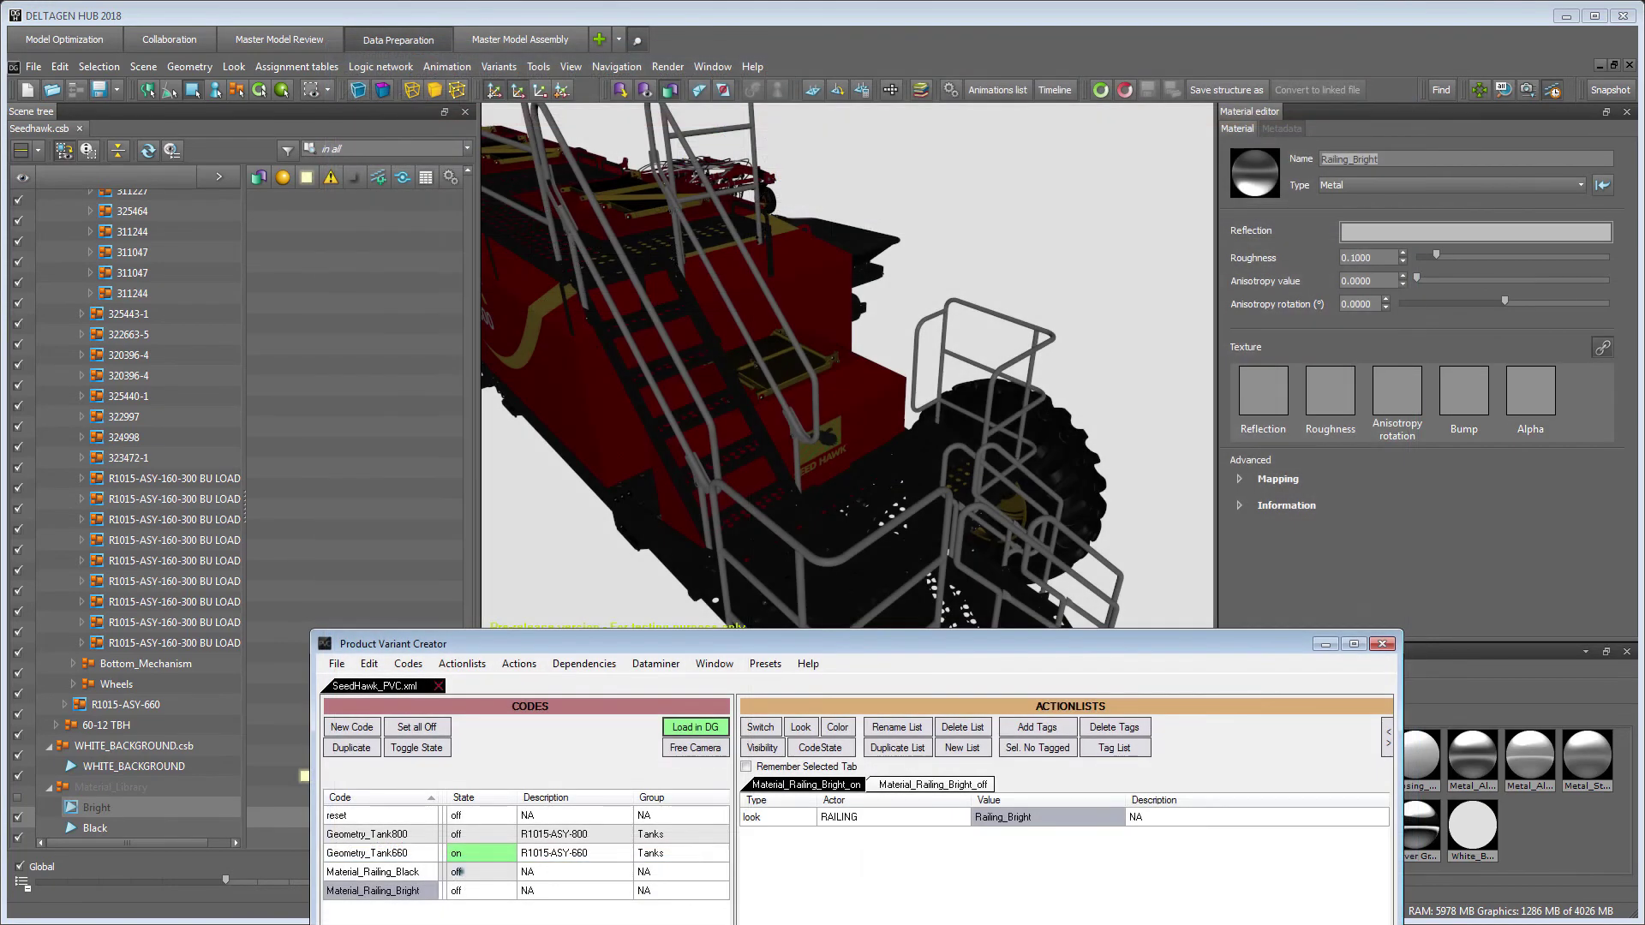
double_click(460, 872)
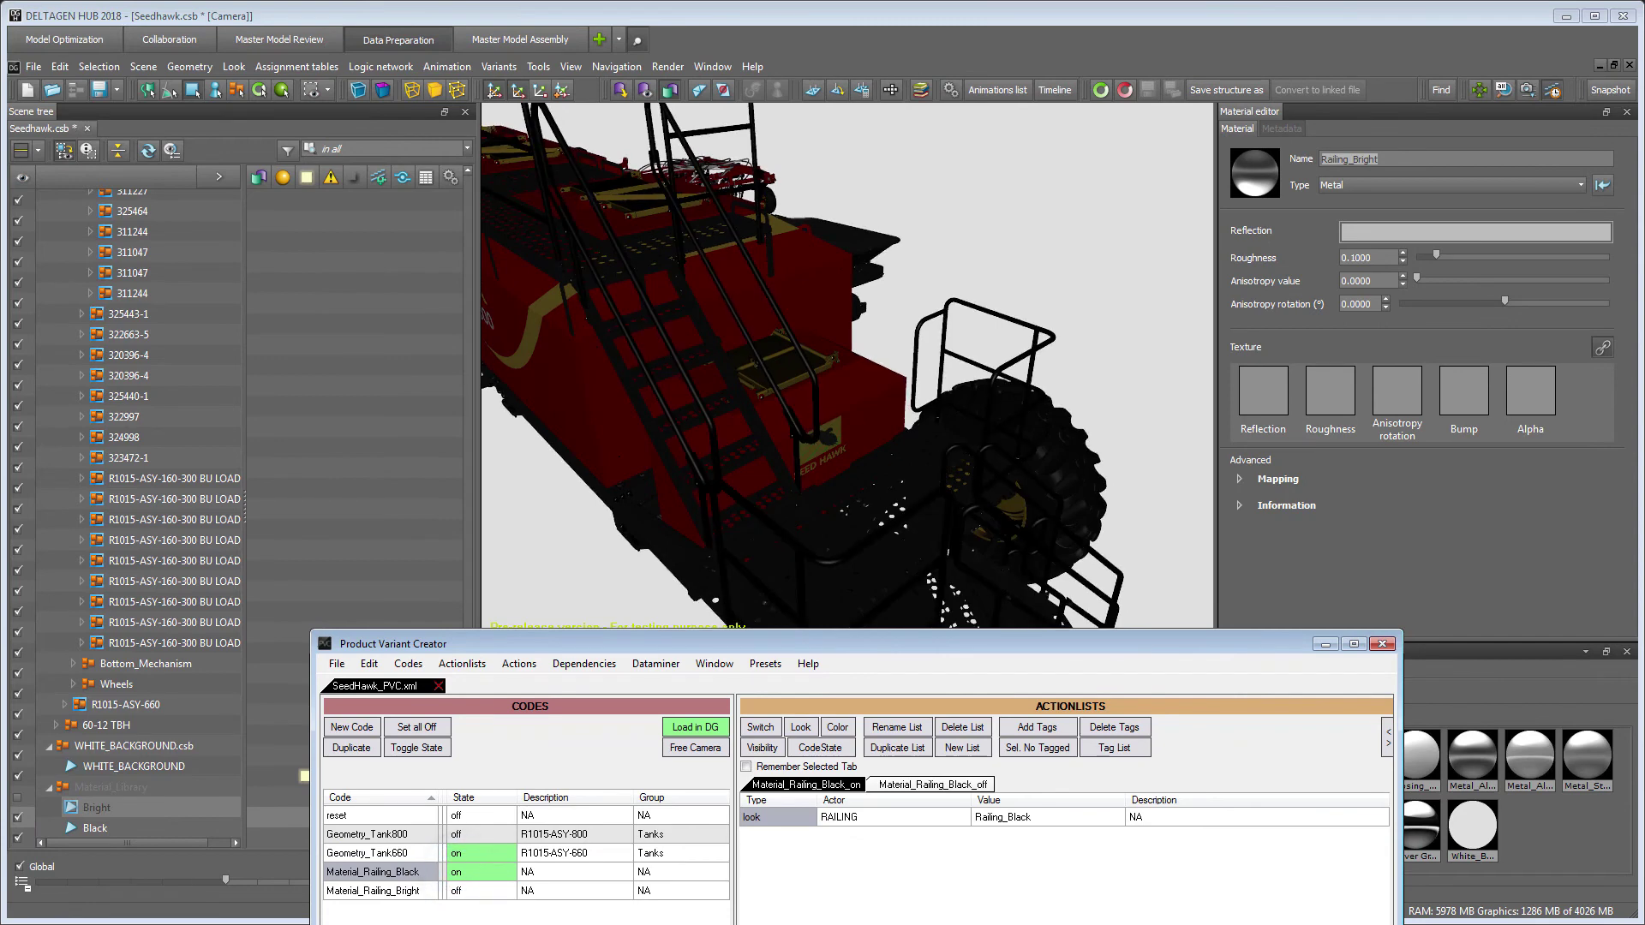
double_click(460, 890)
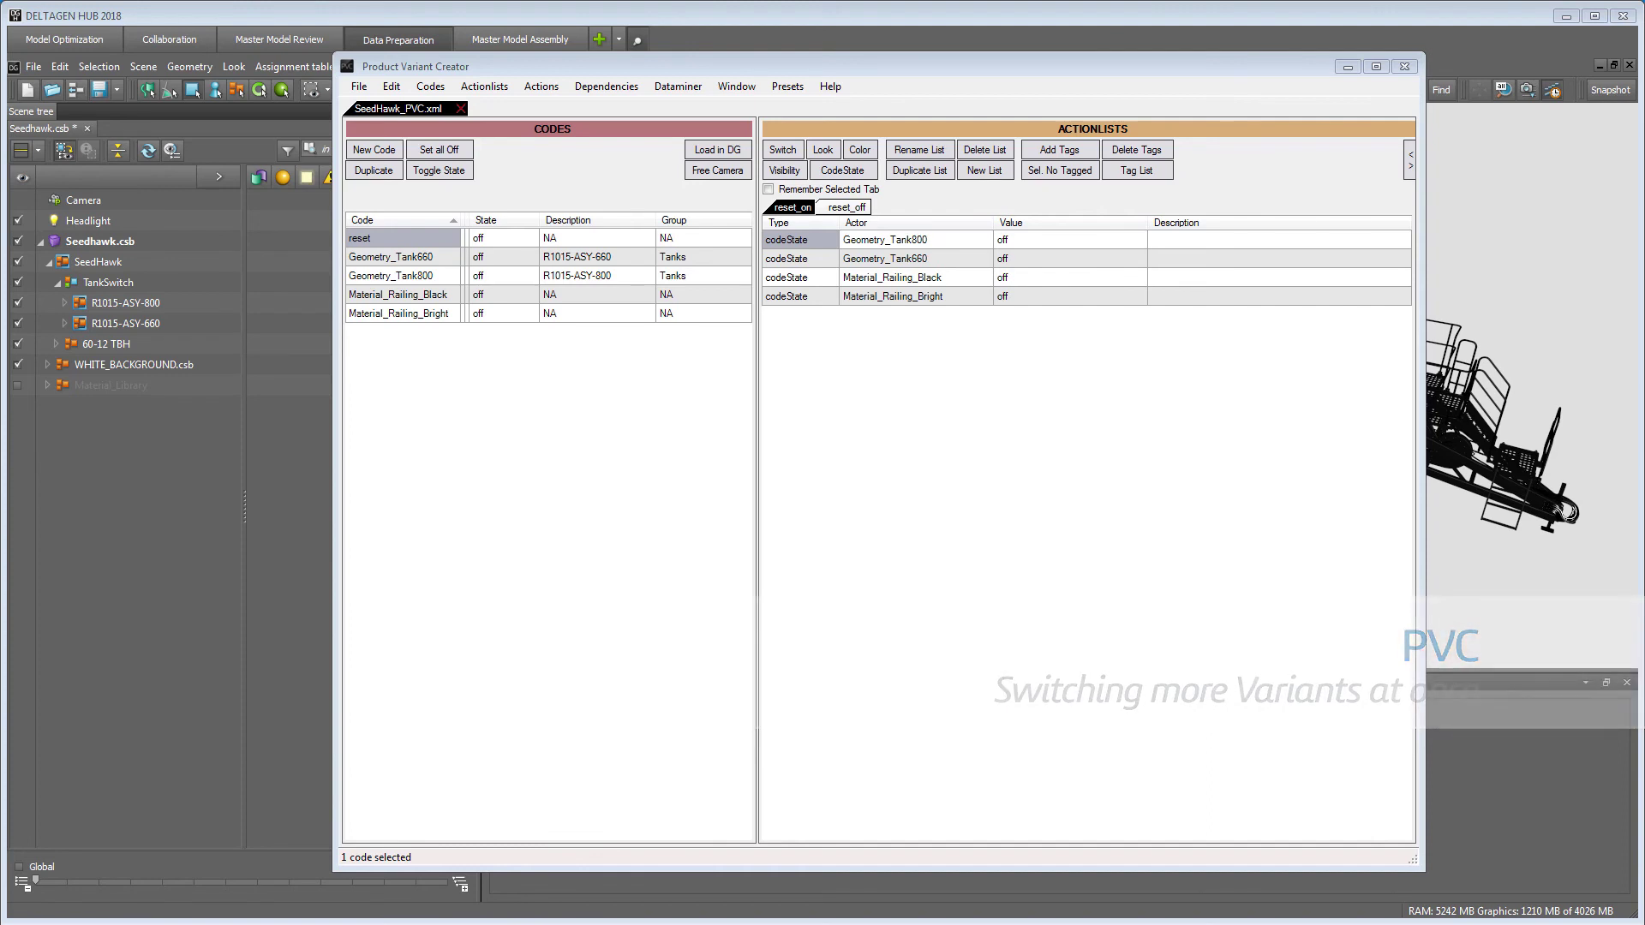
- Create a new code named Package1 and give it CodeState actions
click(375, 150)
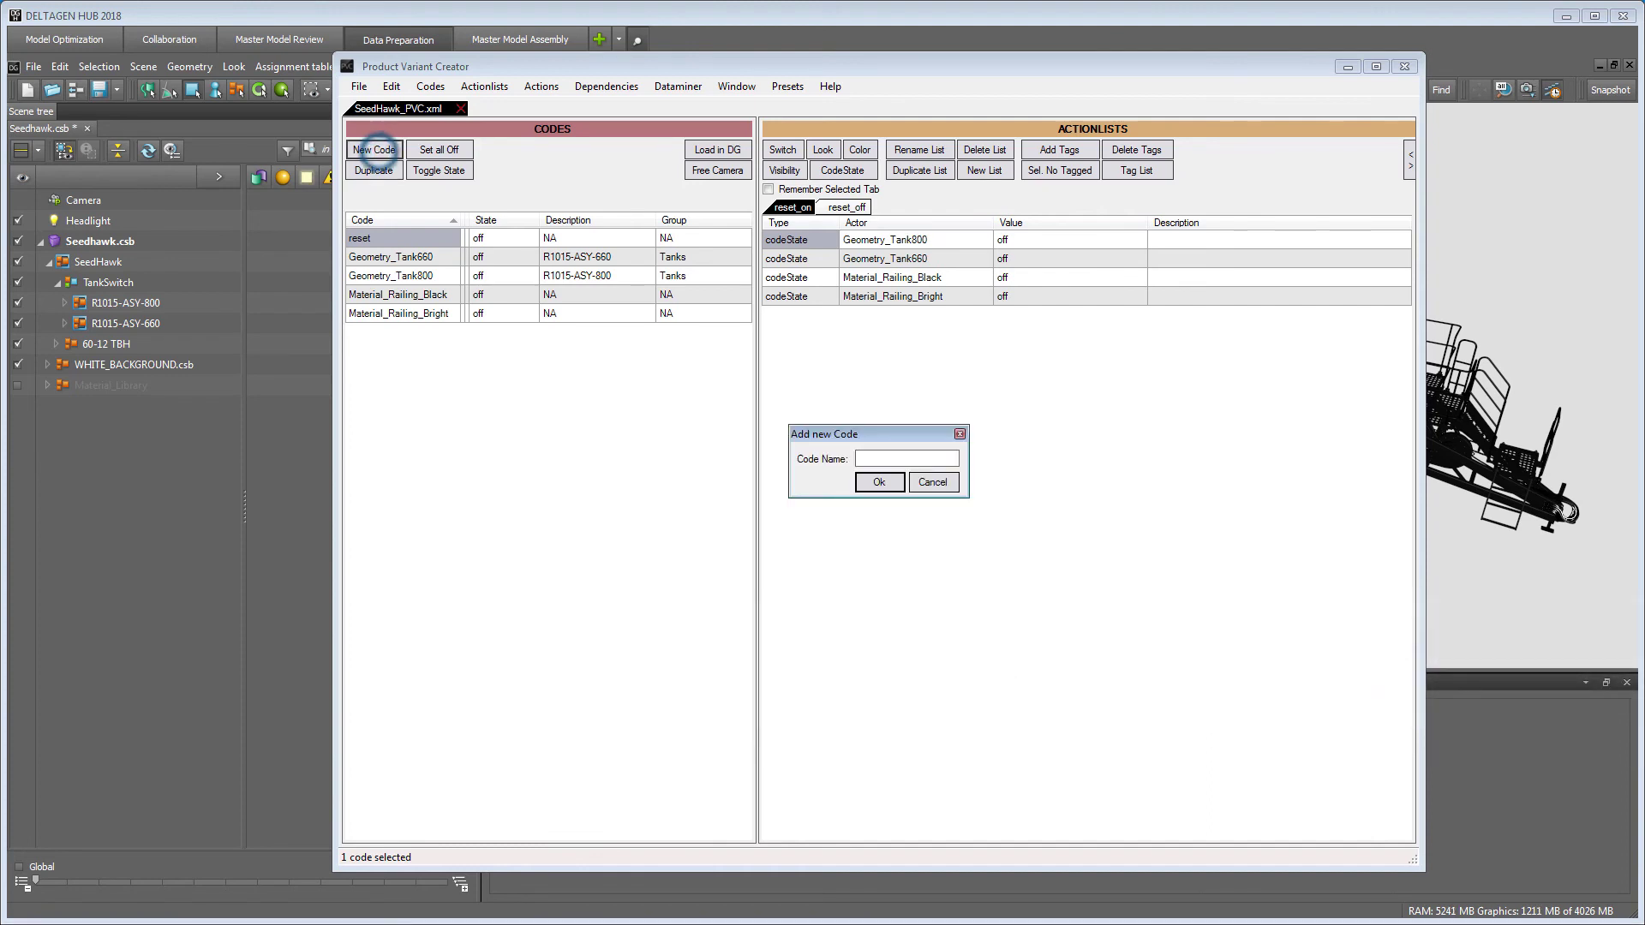
text(Package1)
click(879, 482)
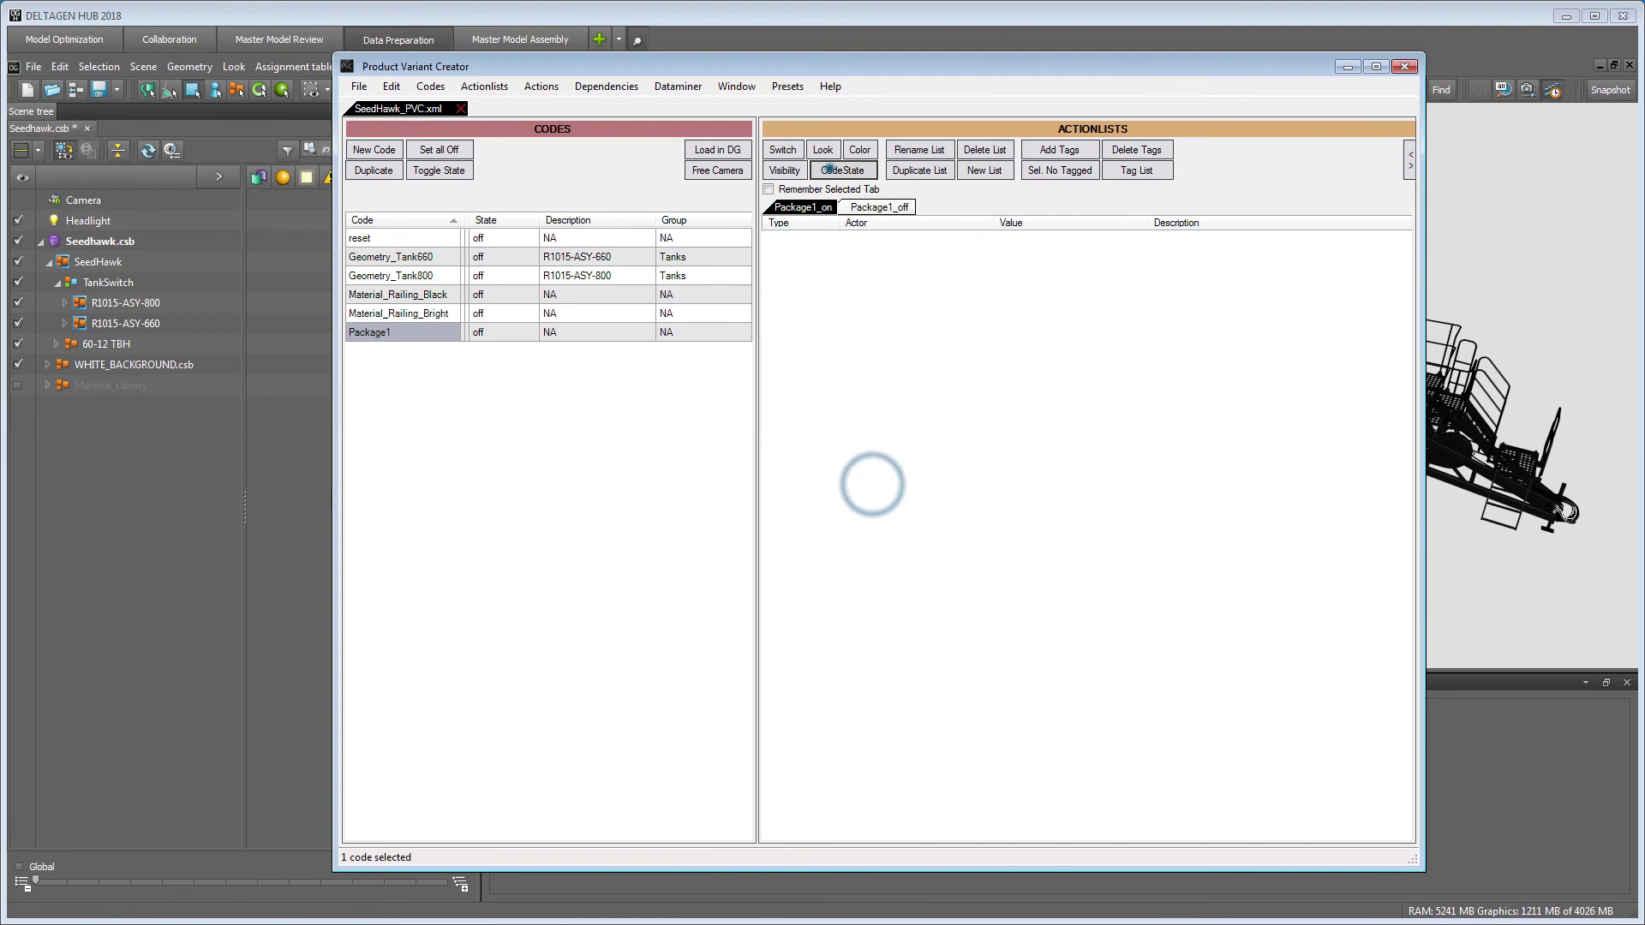
click(842, 170)
- Assign Geometry_Tank660, Geometry_Tank800, Material_Railing_Black and Material_Railing_Bright as Package1's four actors
click(405, 257)
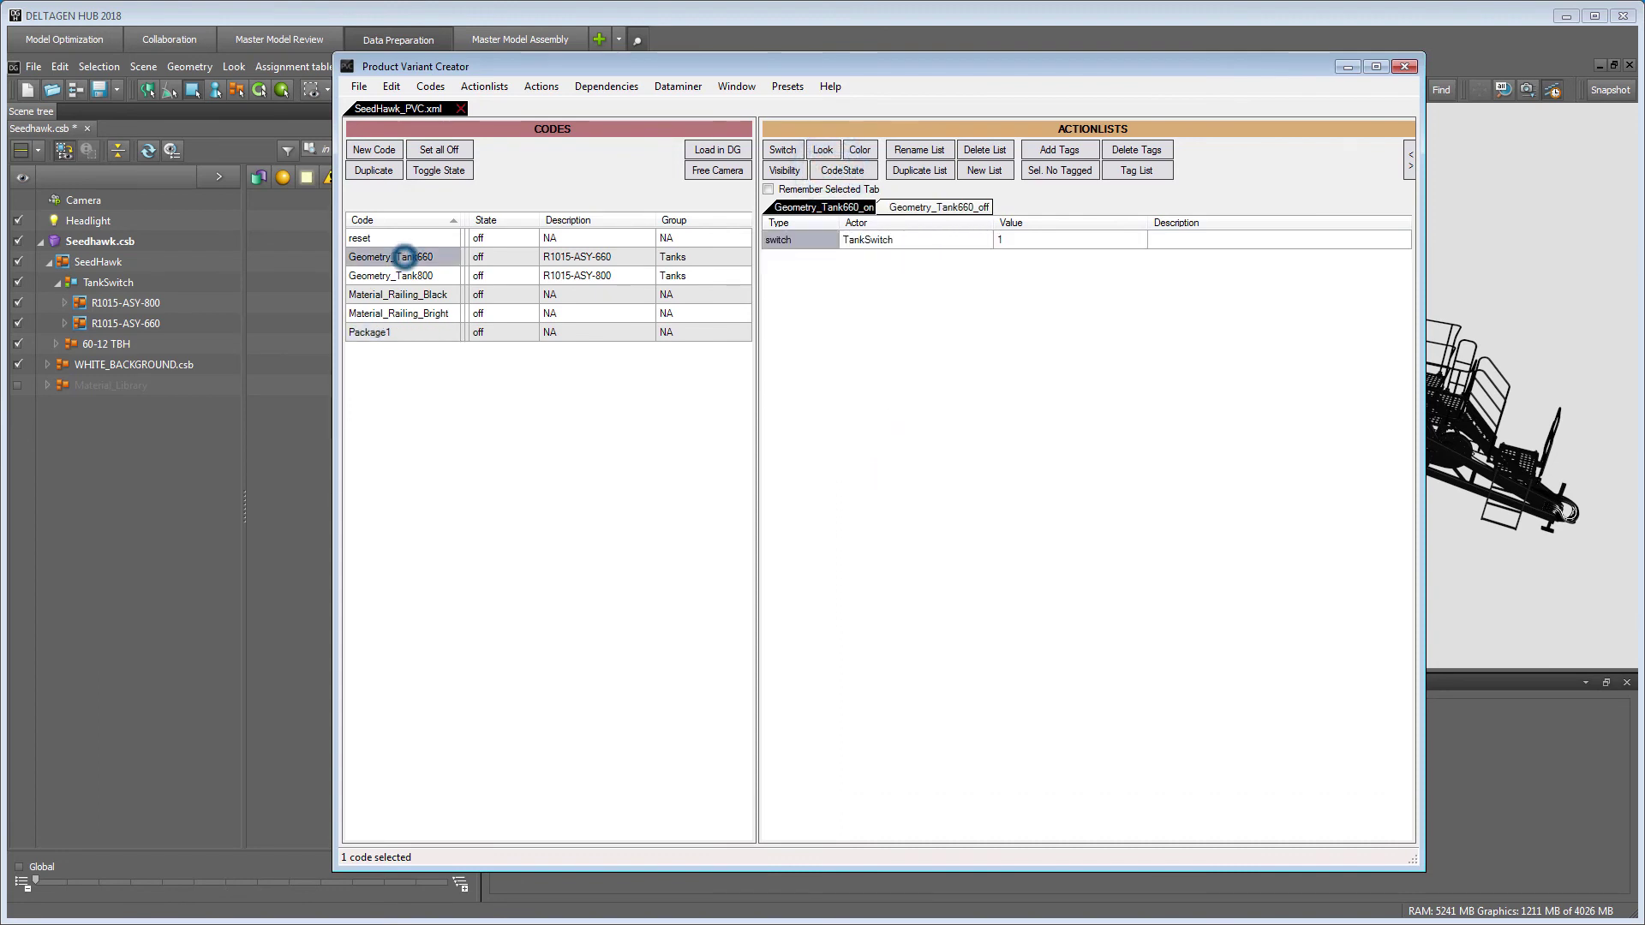
click(388, 332)
click(856, 239)
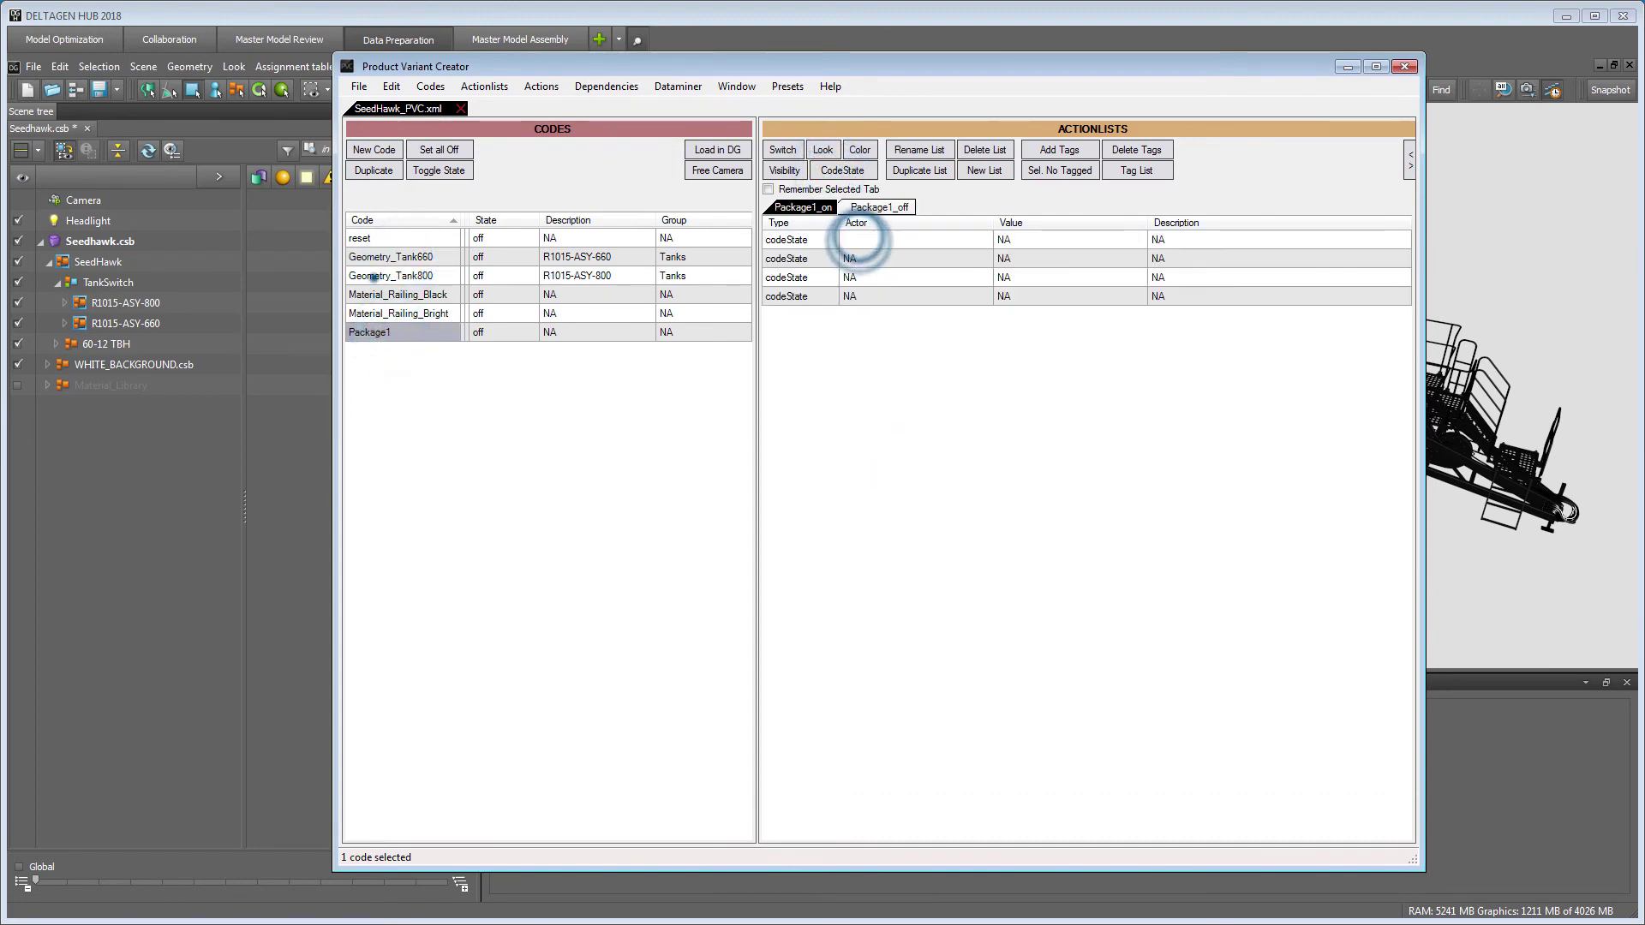
click(370, 257)
click(370, 333)
click(850, 258)
click(385, 275)
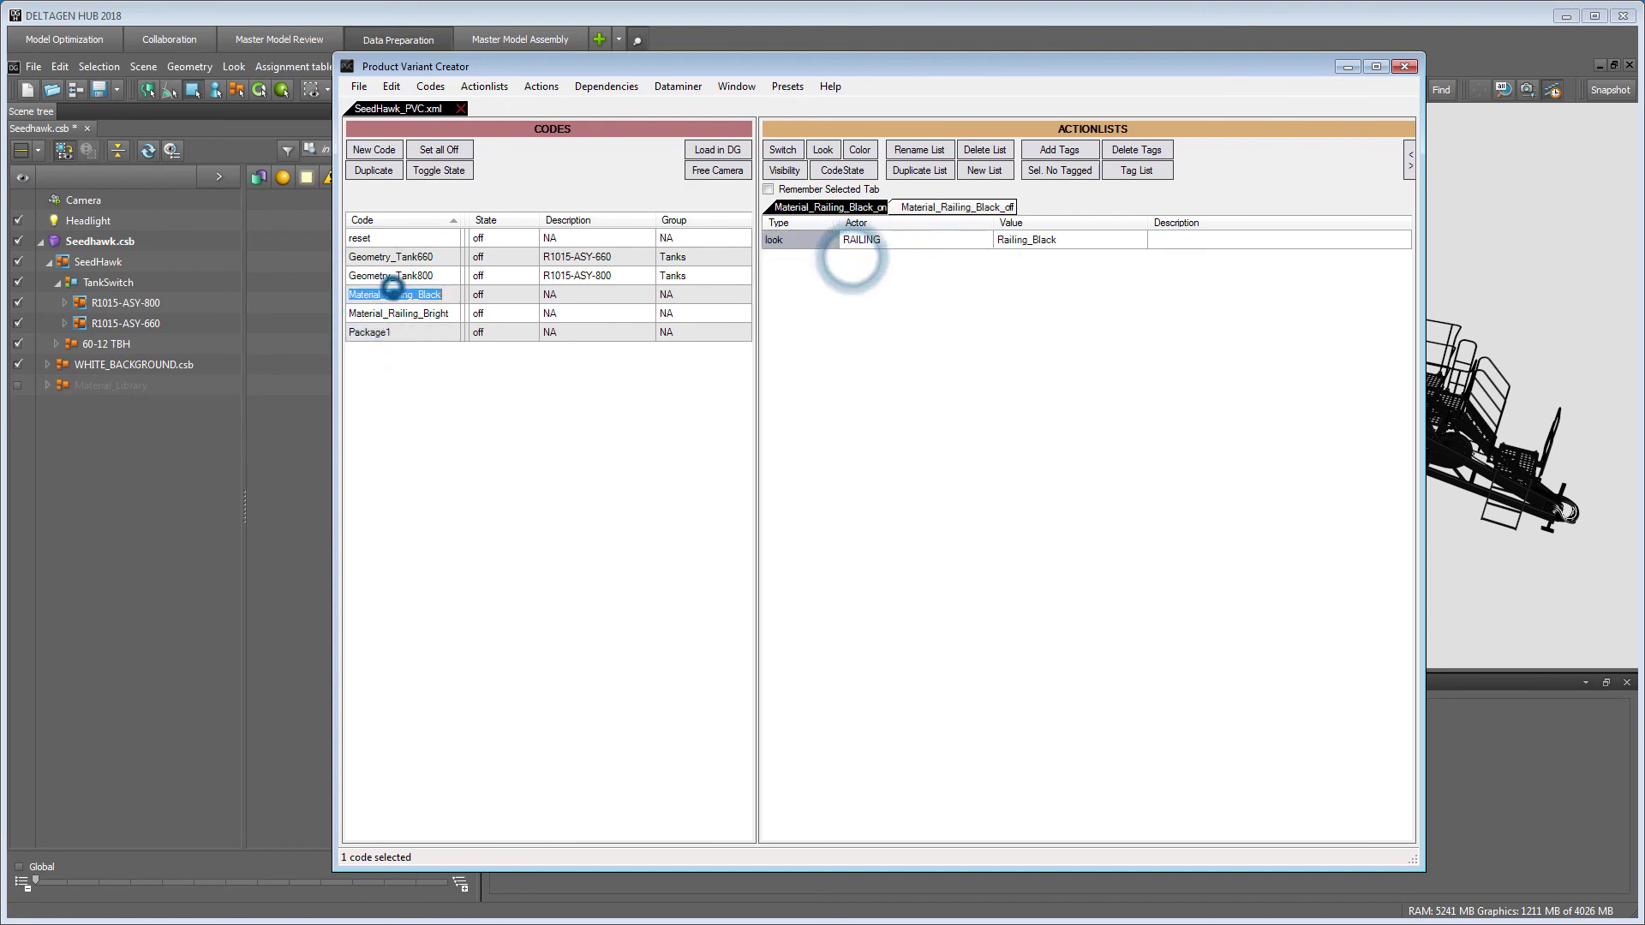
click(377, 332)
click(847, 278)
click(398, 313)
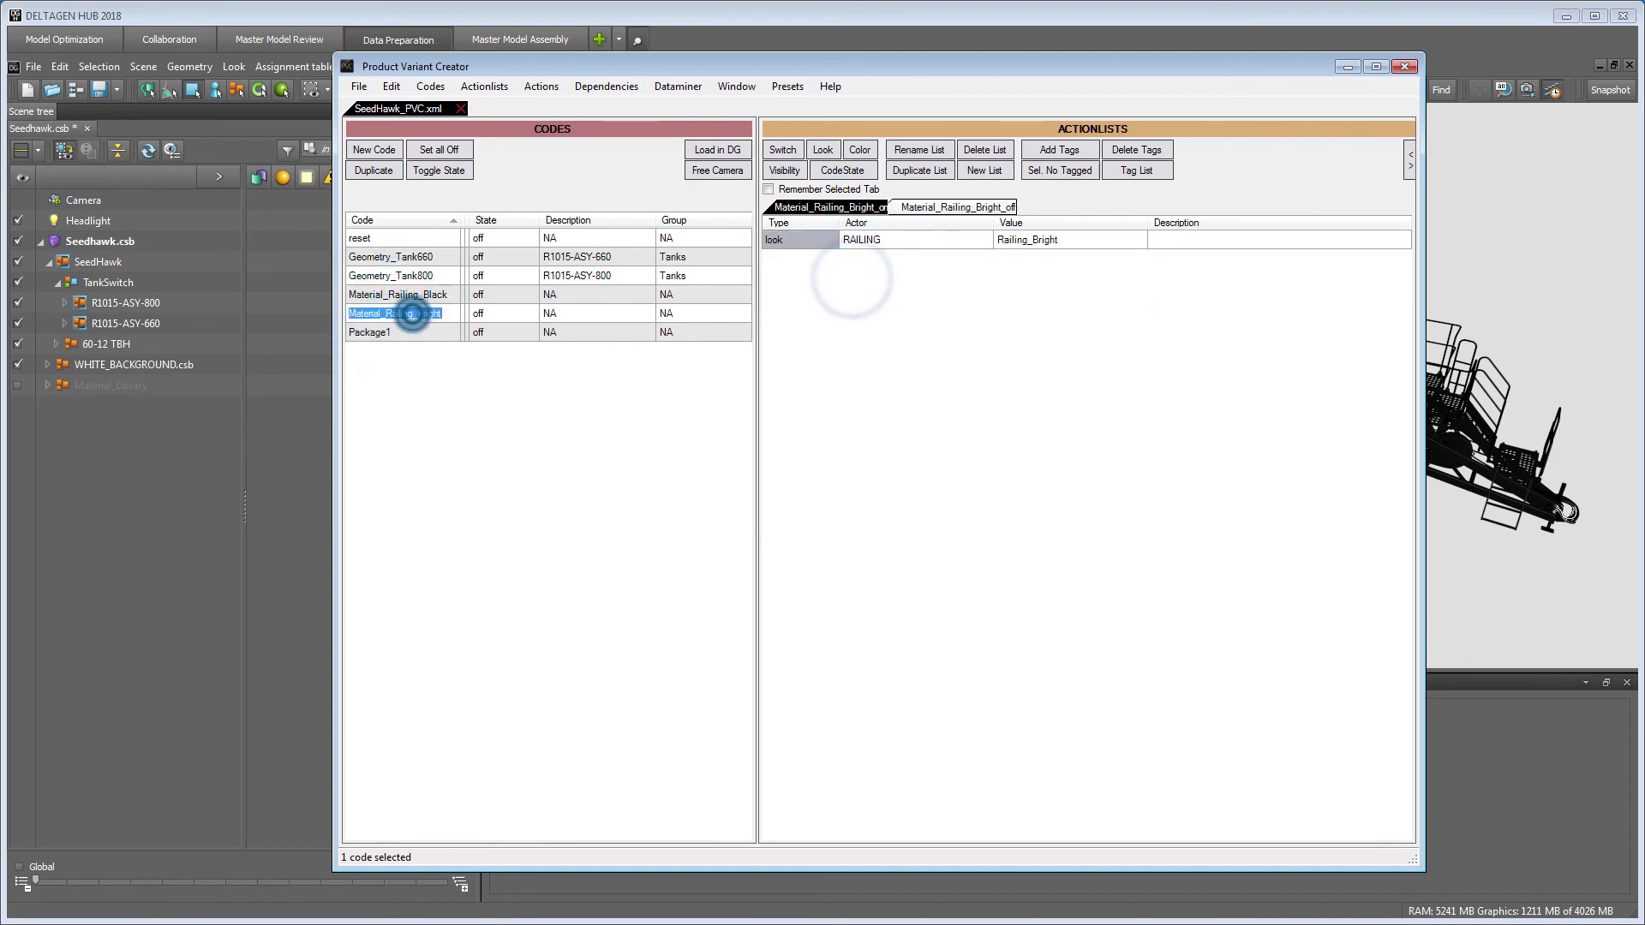
click(377, 332)
click(853, 297)
- Set Tank660 and Railing_Bright on, Tank800 and Railing_Black off, then save
click(1003, 240)
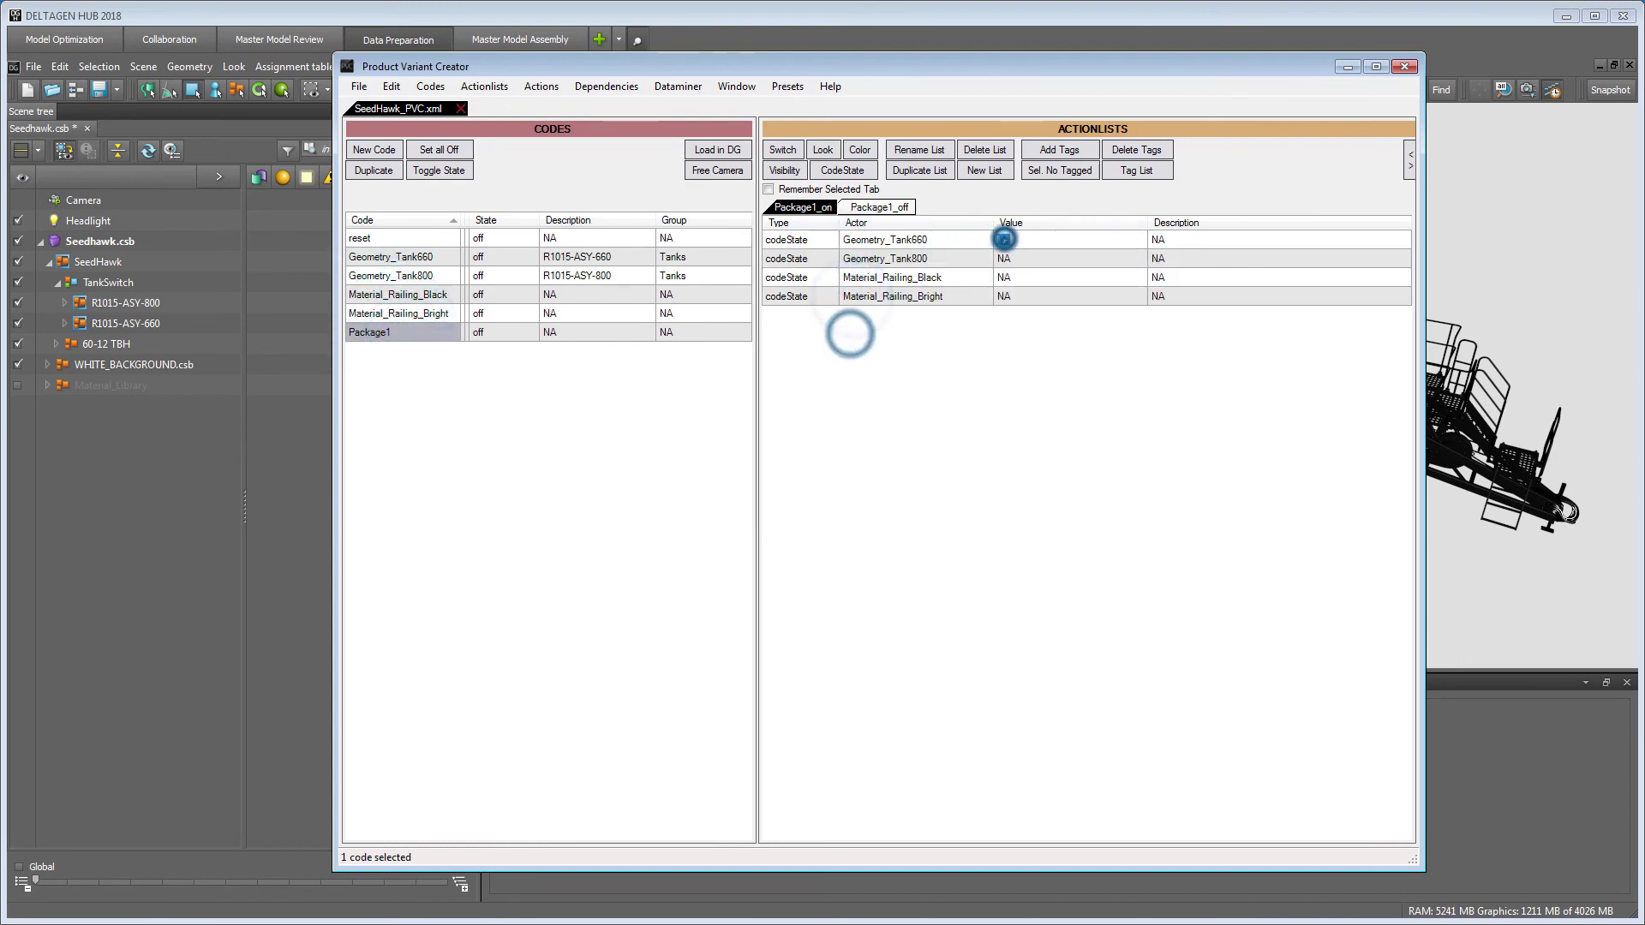
click(1000, 258)
click(1011, 273)
click(1000, 278)
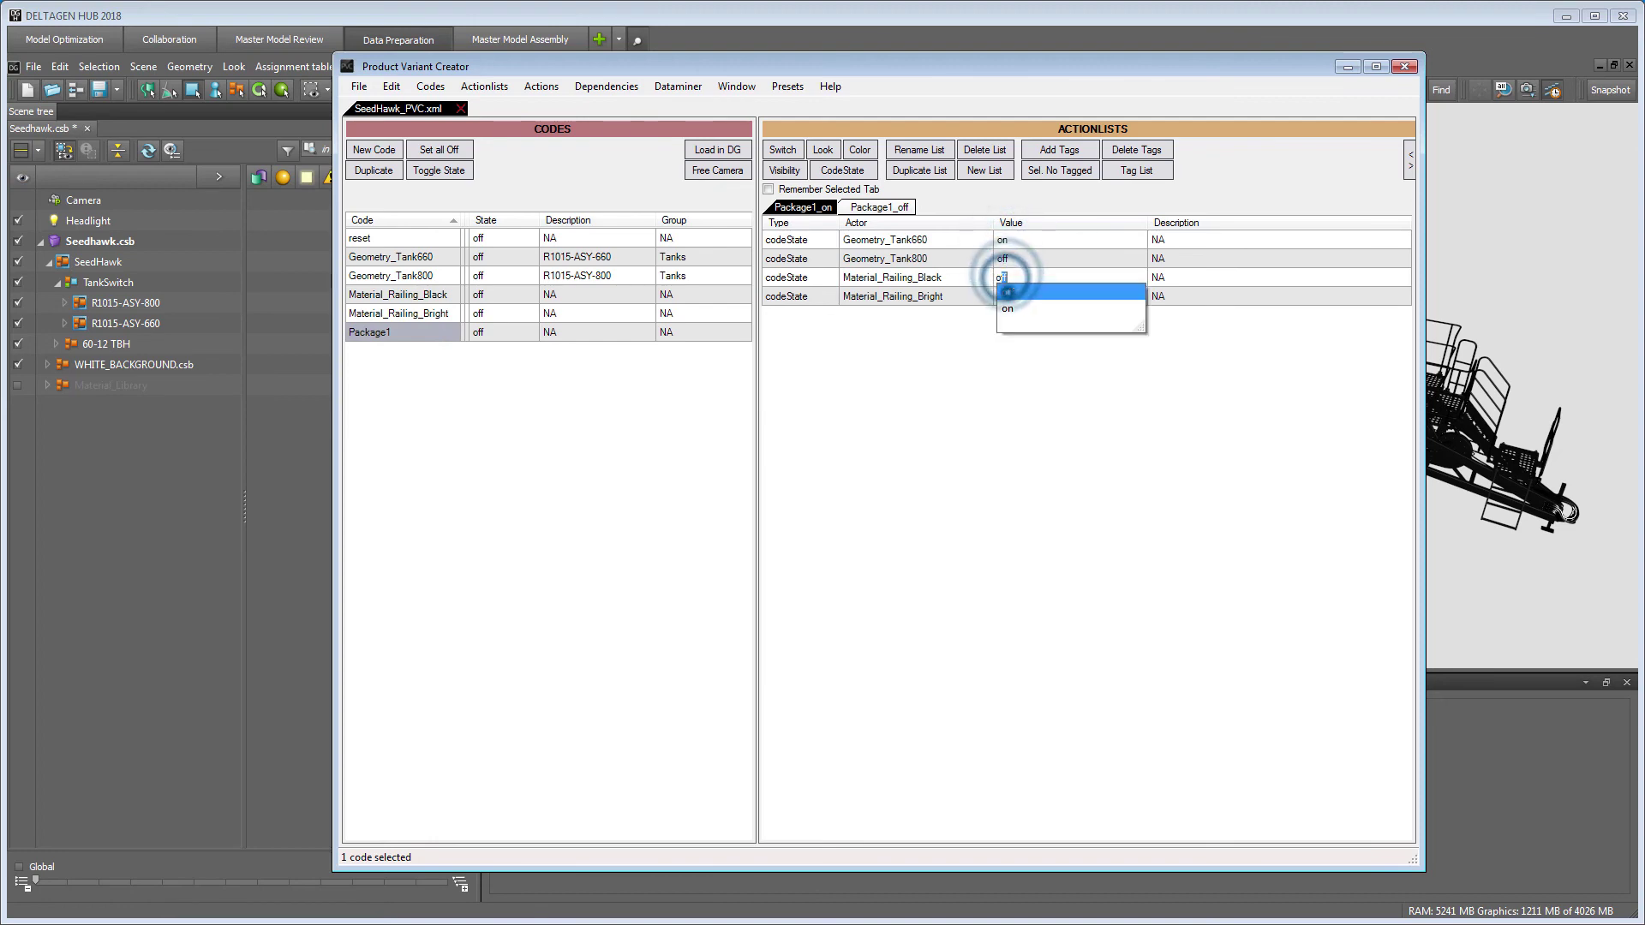
click(1011, 291)
click(1000, 296)
click(1008, 326)
click(359, 86)
click(360, 202)
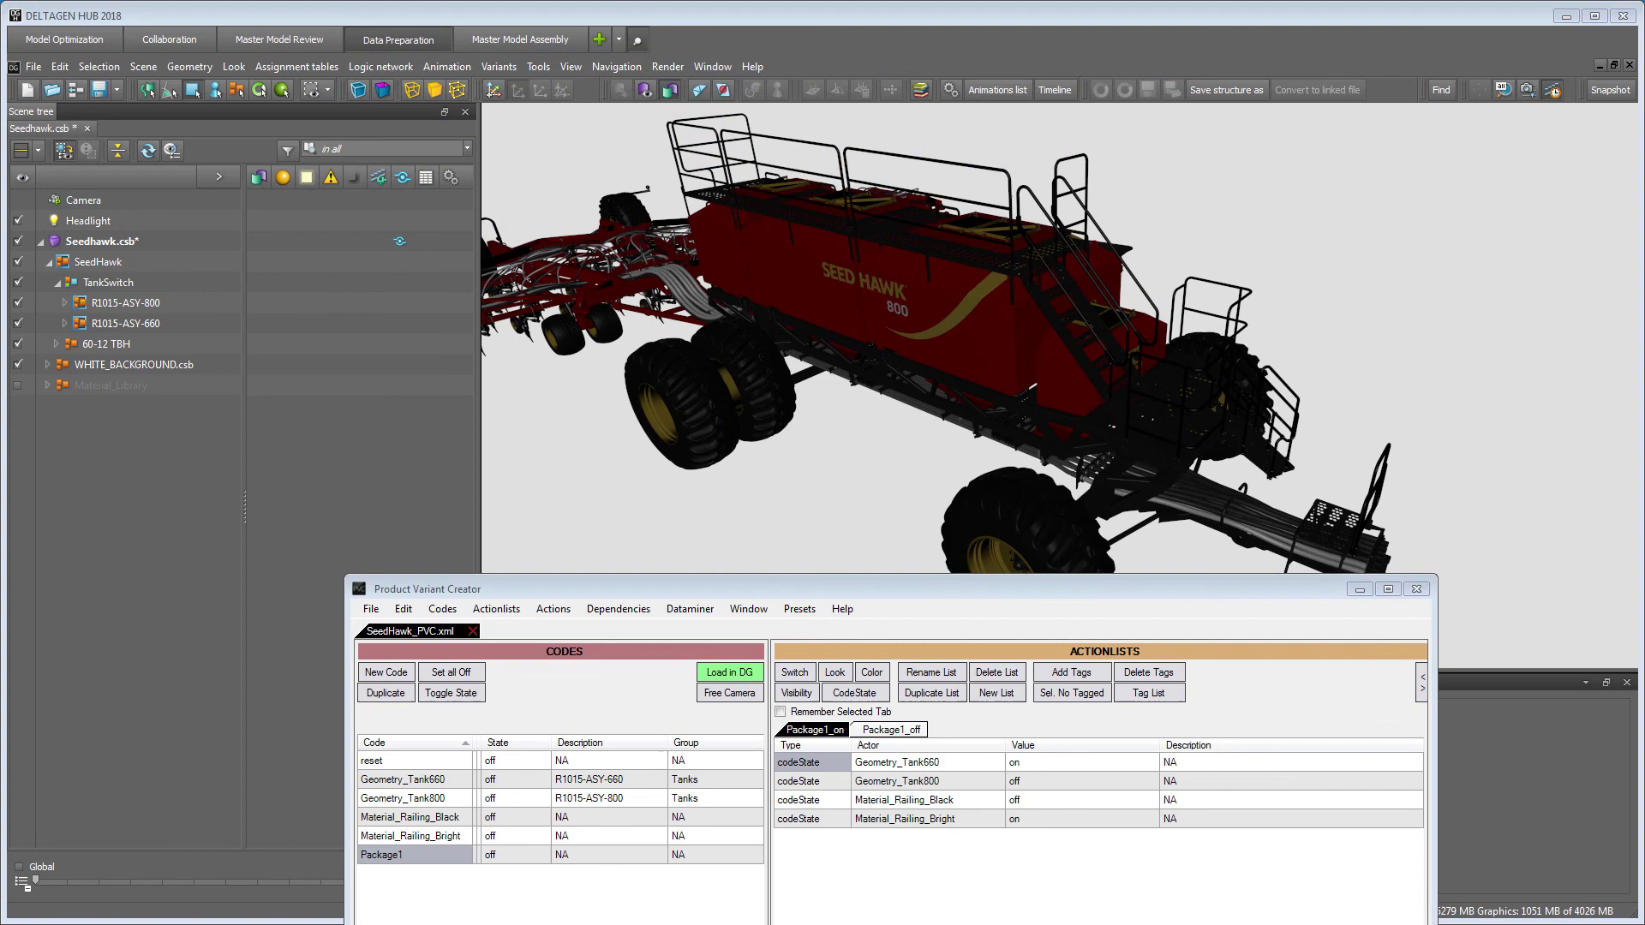
- Turn Package1 on to show the 660 tank with bright railings, then toggle reset on and off
double_click(492, 854)
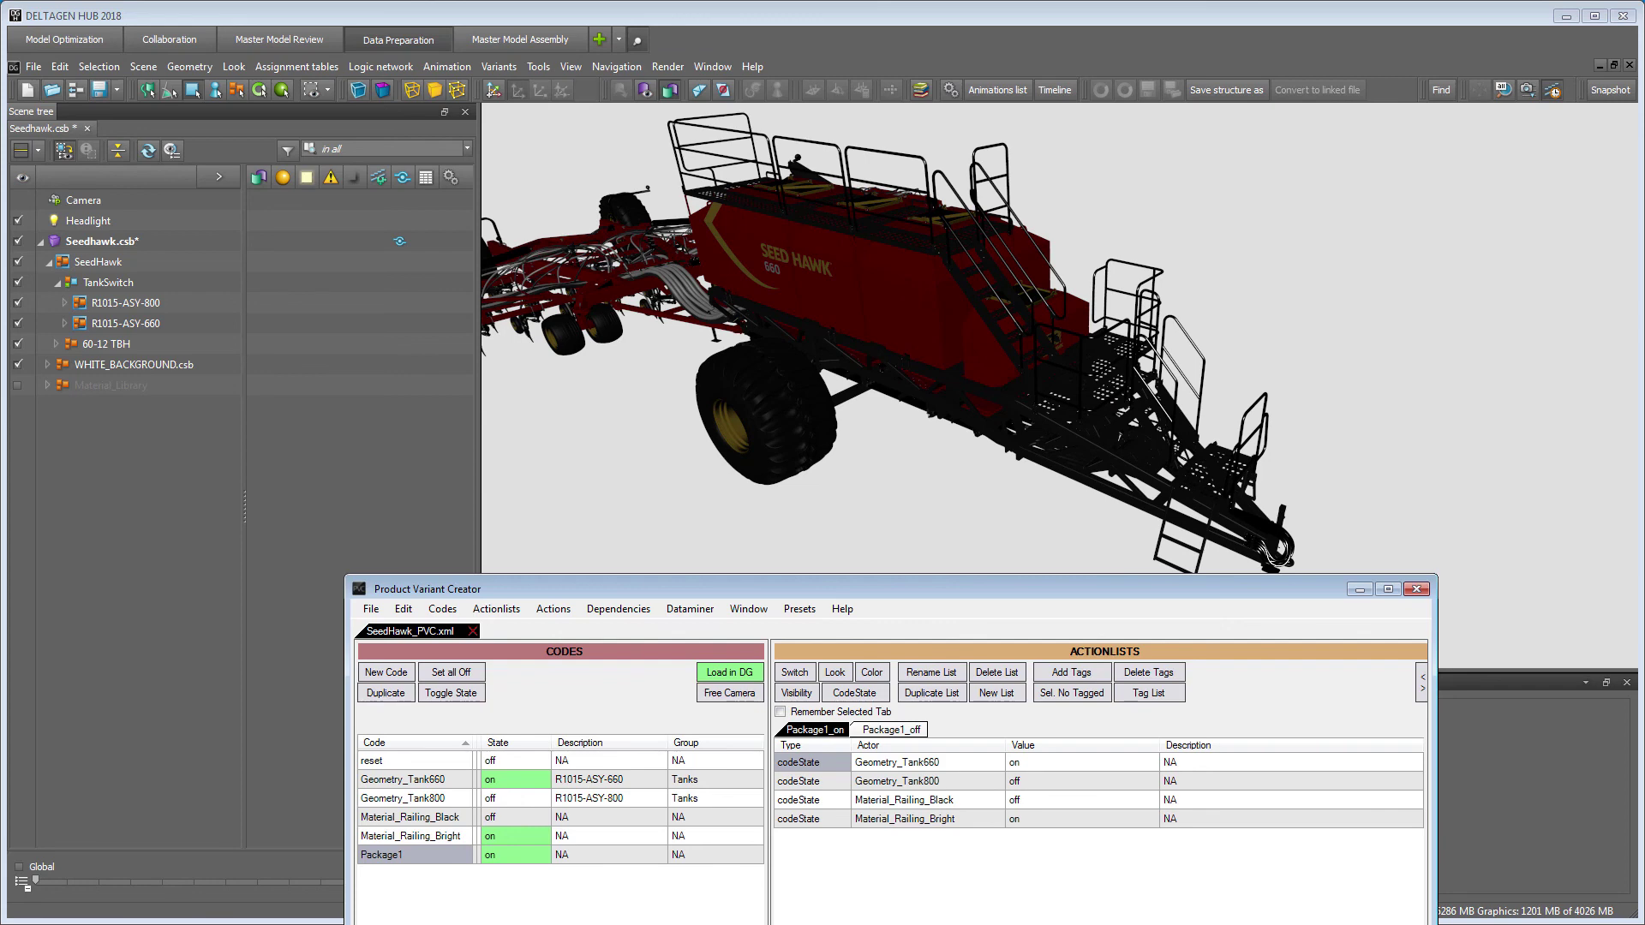
double_click(496, 760)
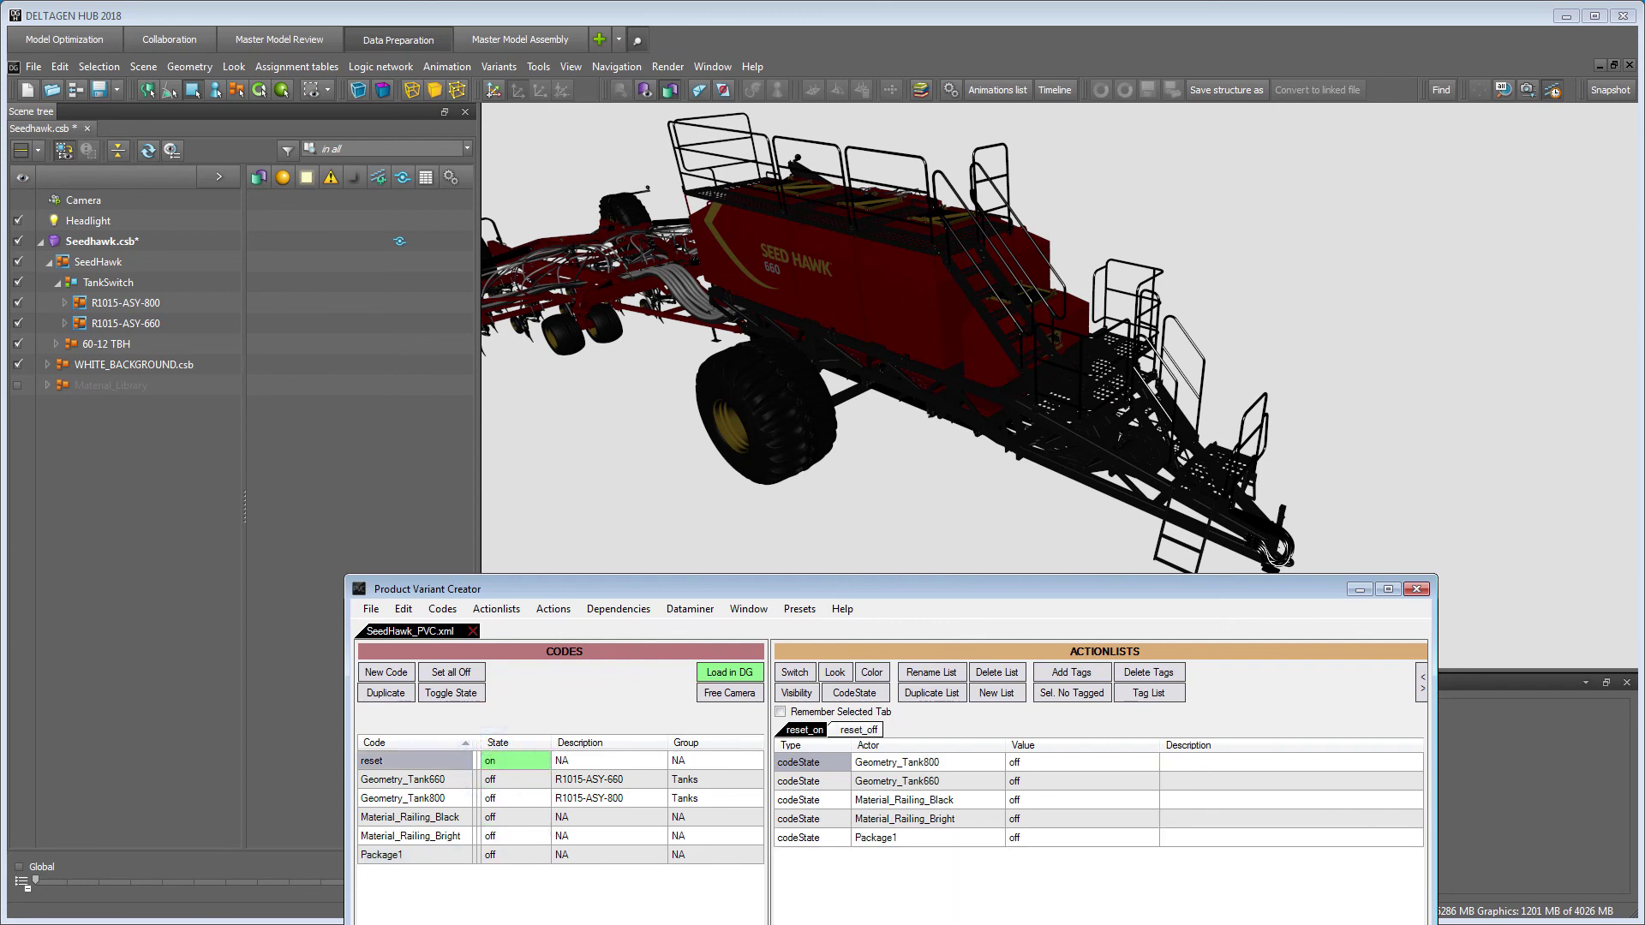
double_click(495, 760)
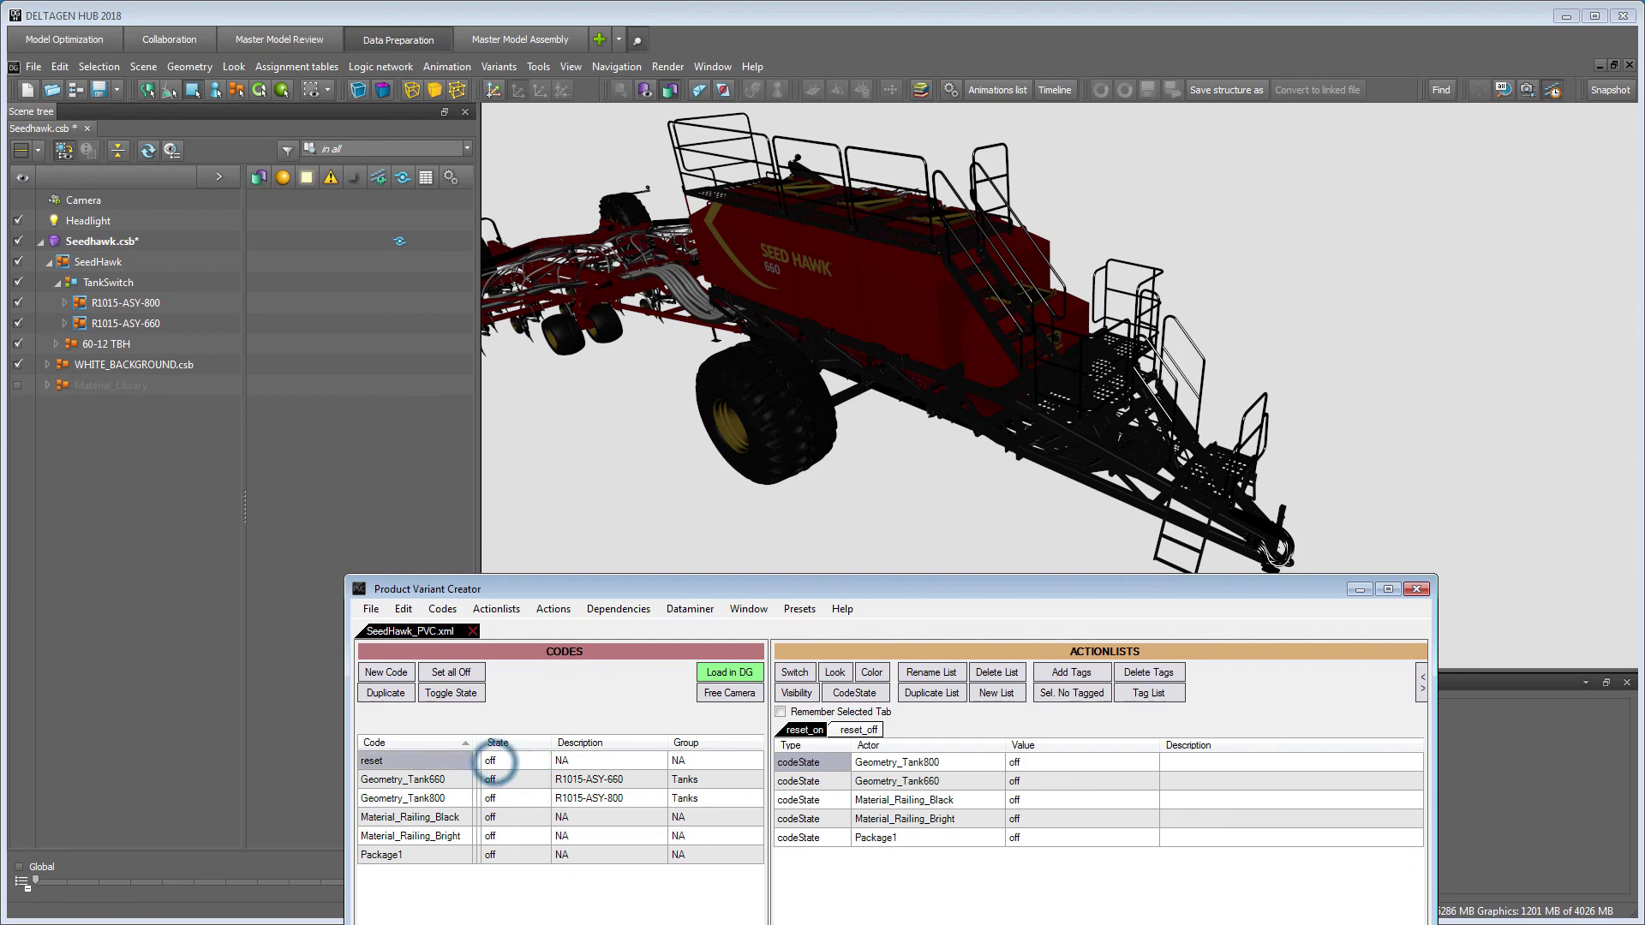